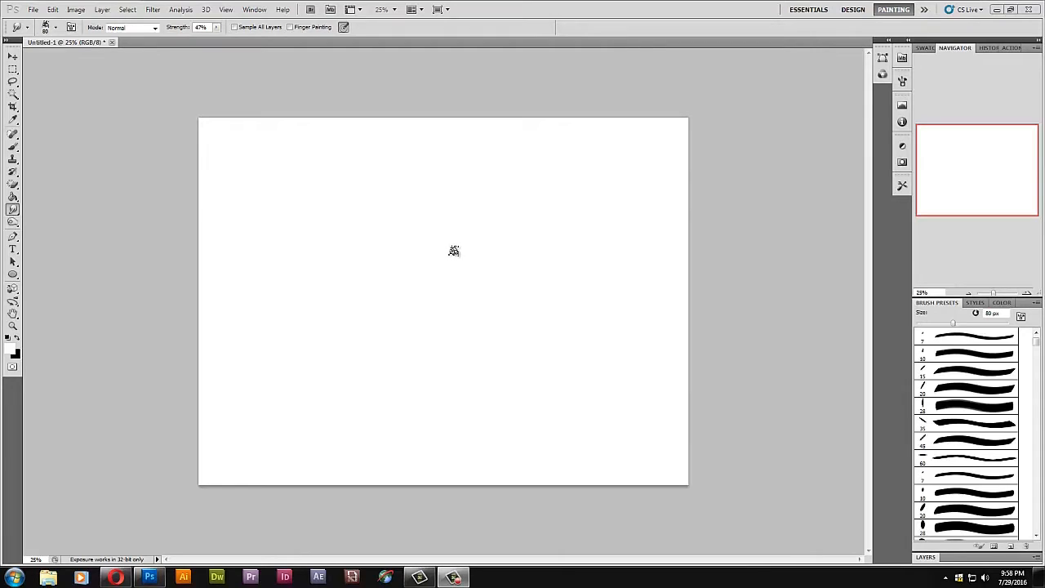
Step: Shrink the smudge brush to about 35 px and swap black into the foreground
key("bracketleft")
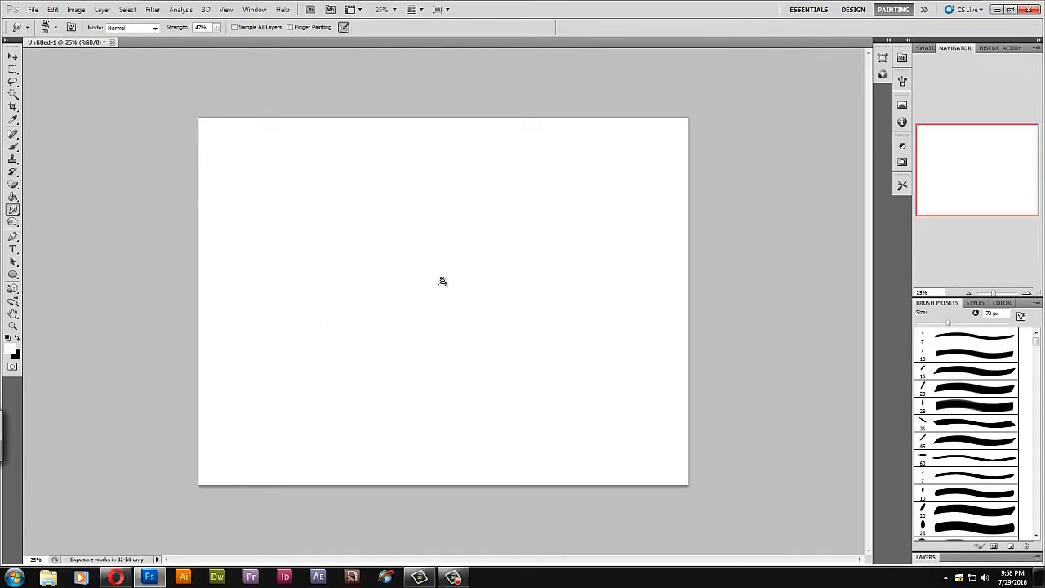
key("bracketleft")
key("bracketleft")
key("bracketleft")
key("x")
Step: Pick medium blue #0066cc as the foreground colour in the Color Picker
left_click(10, 350)
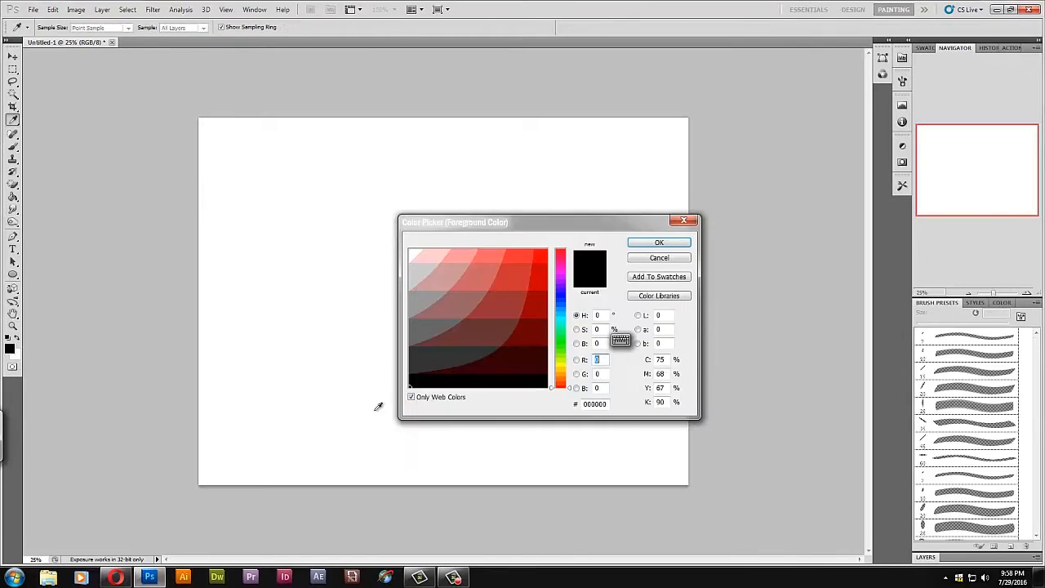
left_click_drag(562, 333, 562, 311)
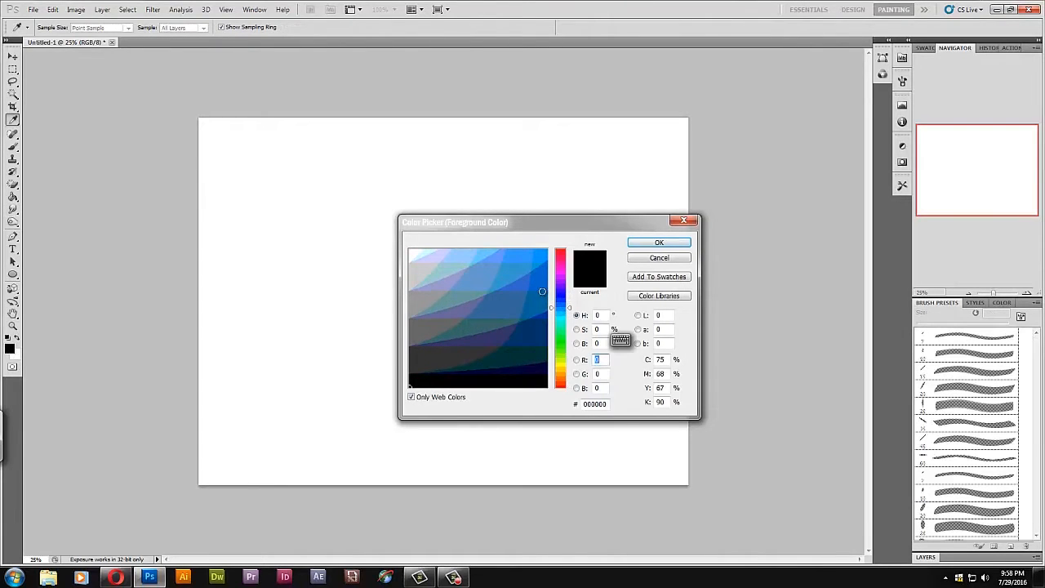
left_click(537, 290)
mouse_move(455, 577)
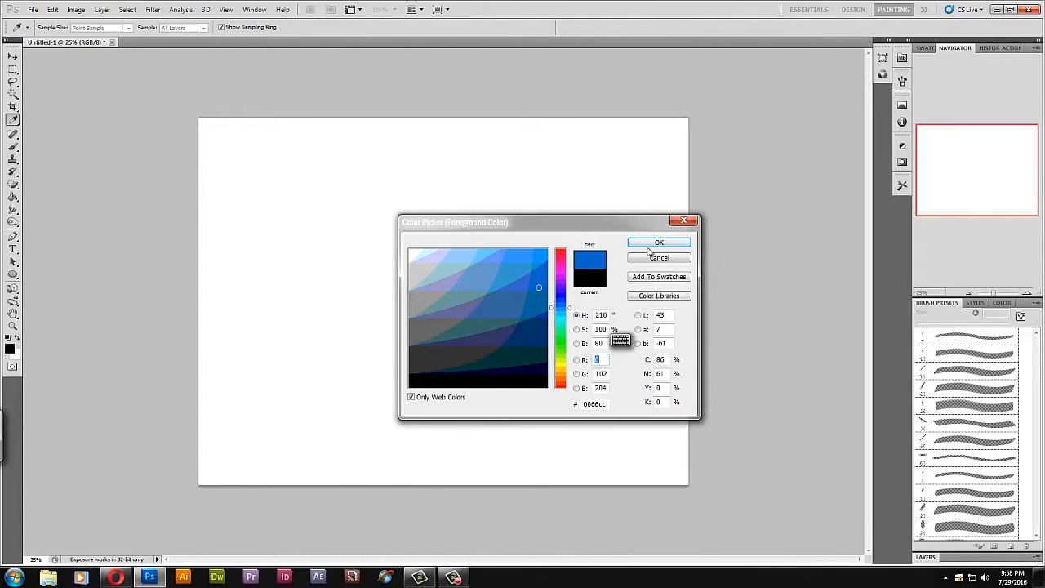
left_click(660, 242)
left_click(454, 577)
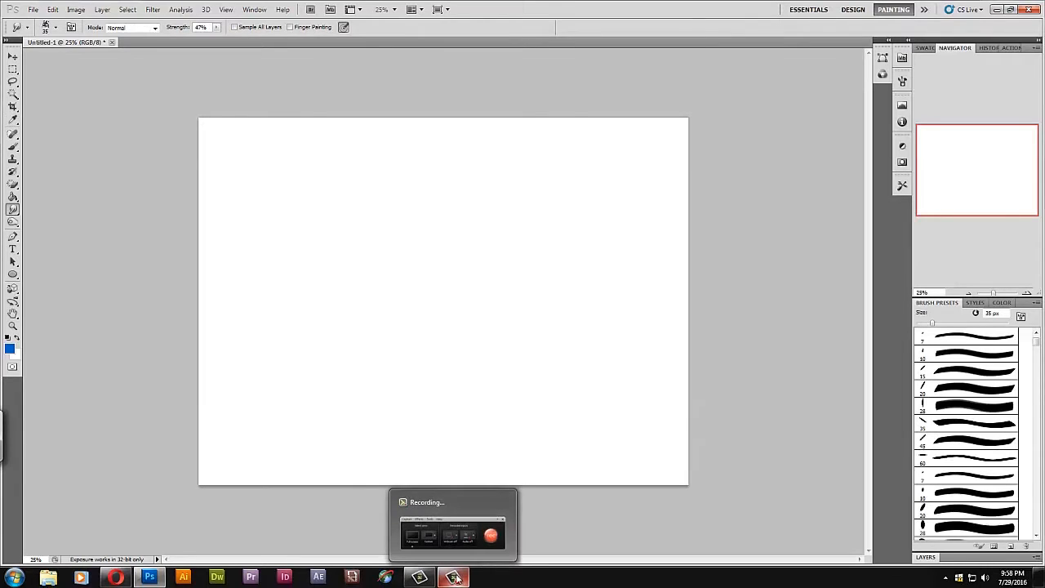
left_click(455, 578)
left_click(455, 578)
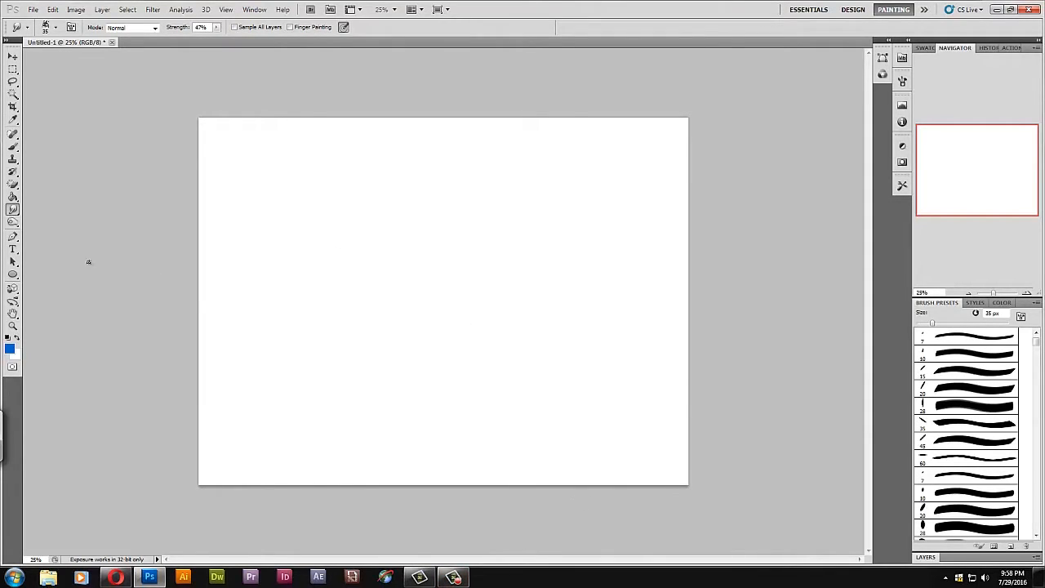
Step: Switch to a smaller Brush, expand the layers list, and back out of a File > Open attempt
left_click(13, 147)
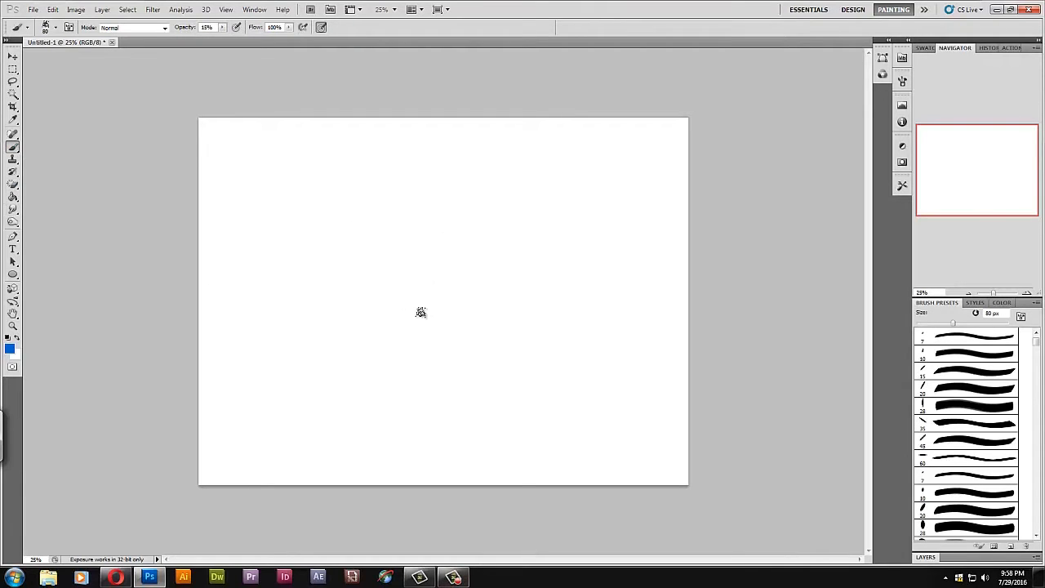
key("bracketleft")
key("bracketleft")
key("bracketleft")
left_click(931, 558)
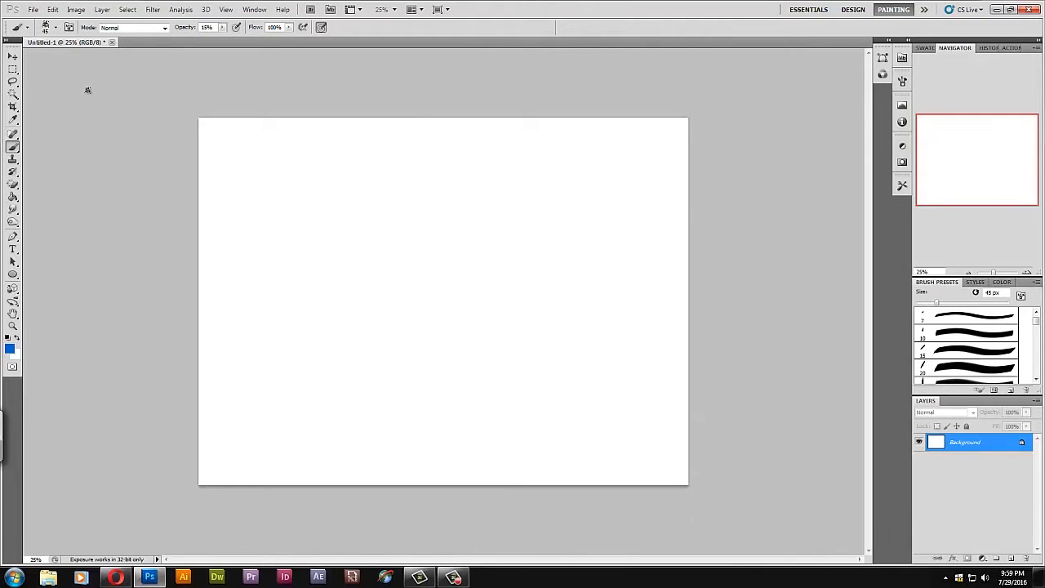
left_click(34, 9)
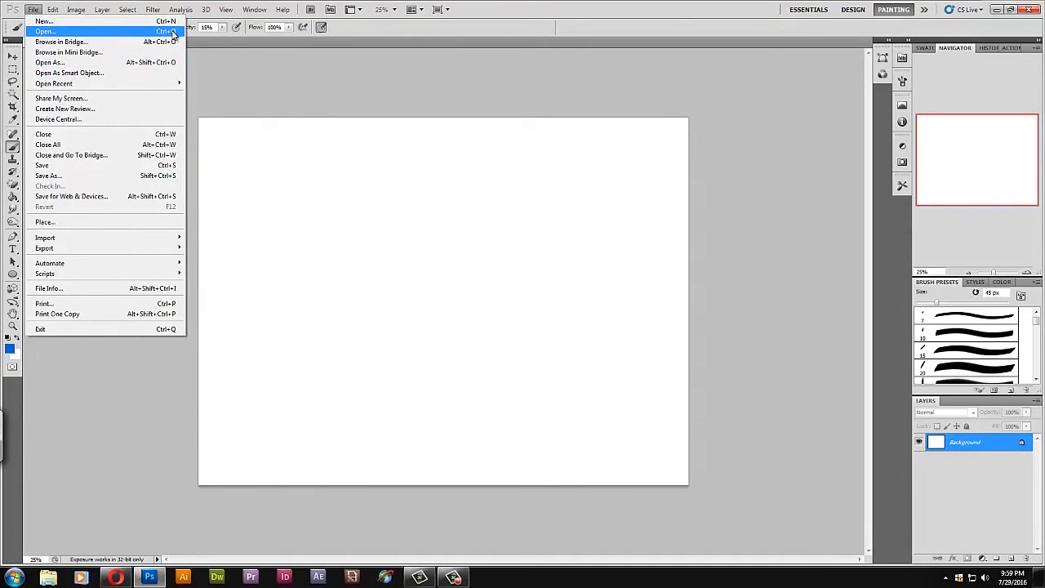
left_click(173, 32)
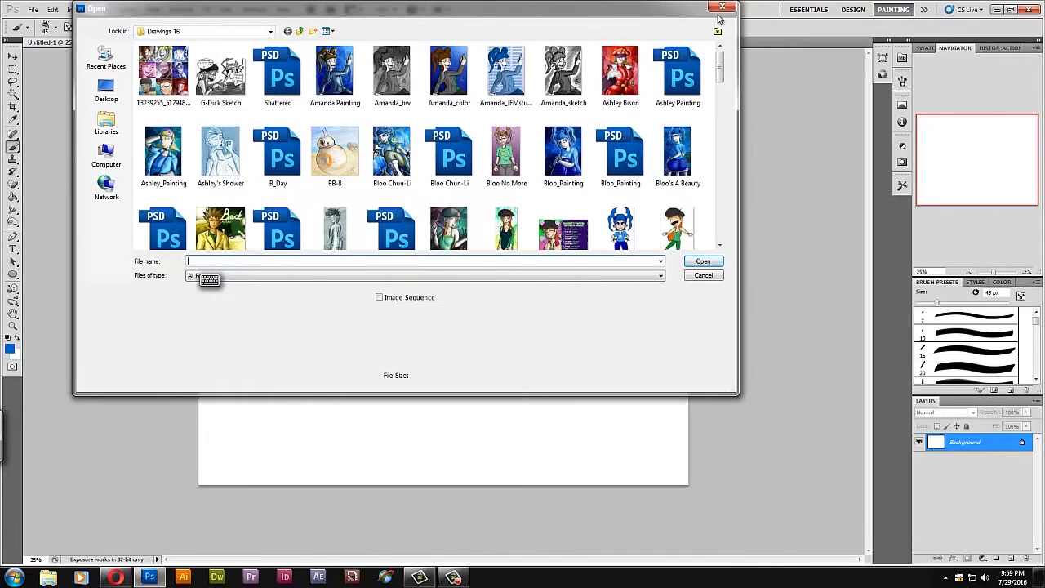
left_click(722, 8)
Step: Place the Luan thumbnail from Desktop > Loudhouse Roundhouse into the document
left_click(33, 9)
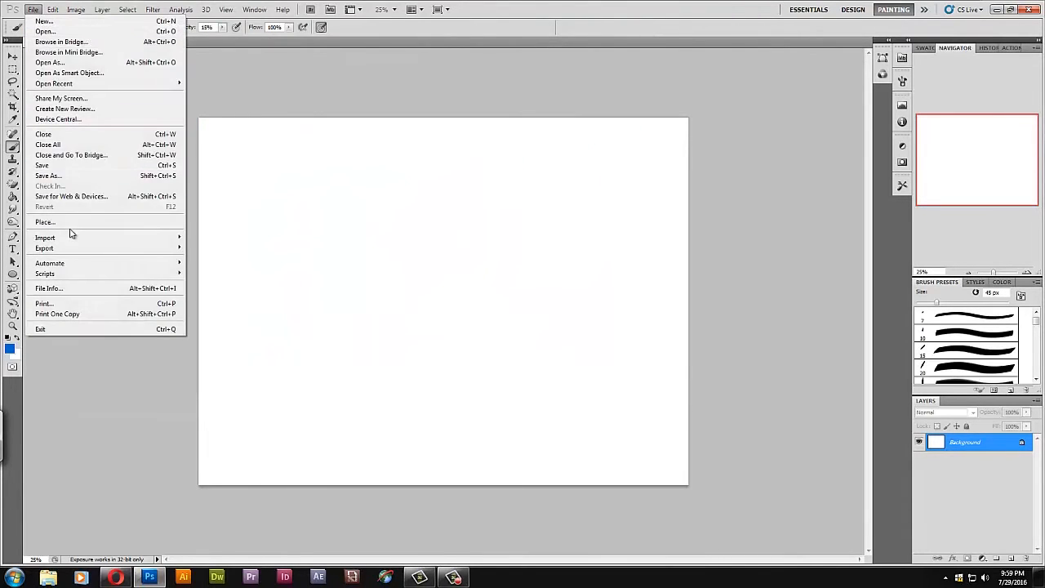
left_click(46, 222)
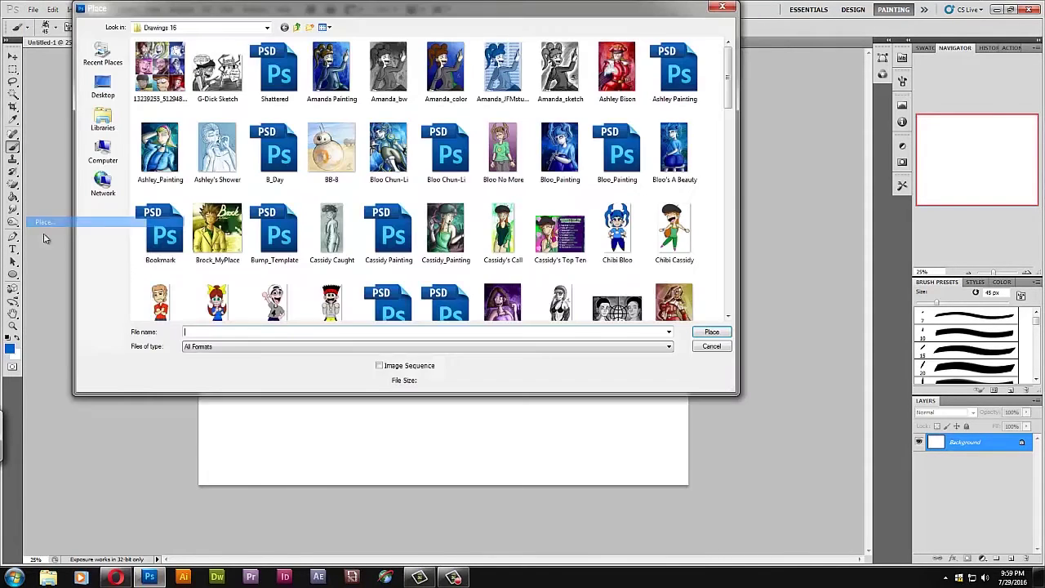
left_click(103, 88)
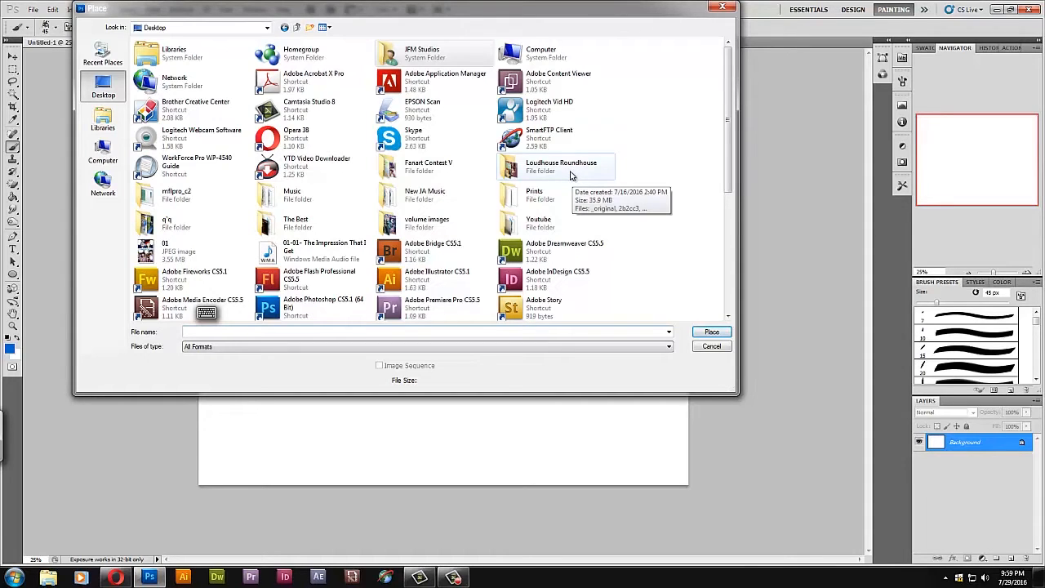
double_click(571, 172)
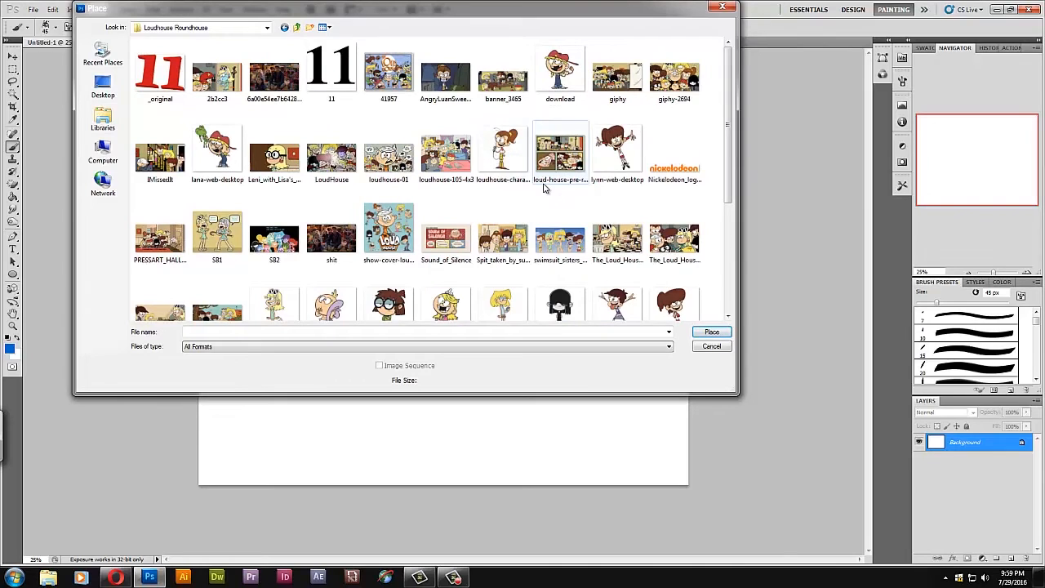
left_click_drag(727, 155, 727, 125)
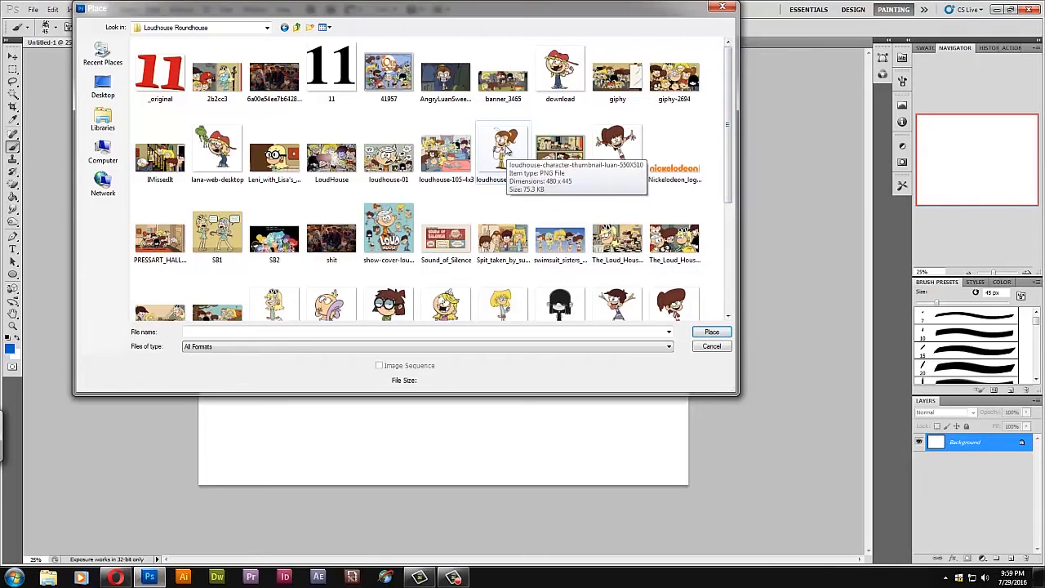
double_click(511, 147)
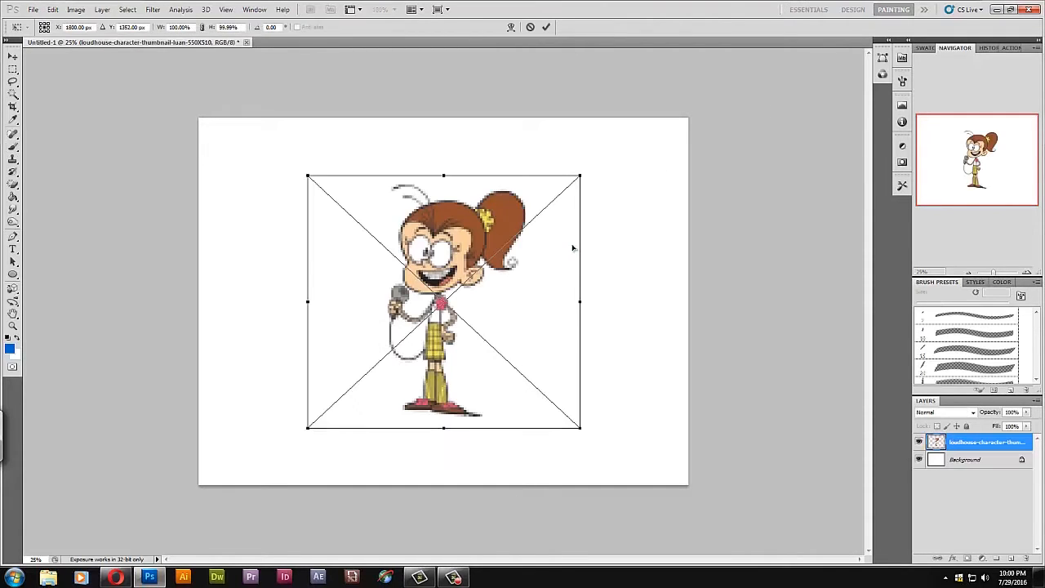
Step: Enlarge and reposition the placed Luan image, then commit the placement
left_click_drag(550, 219, 455, 216)
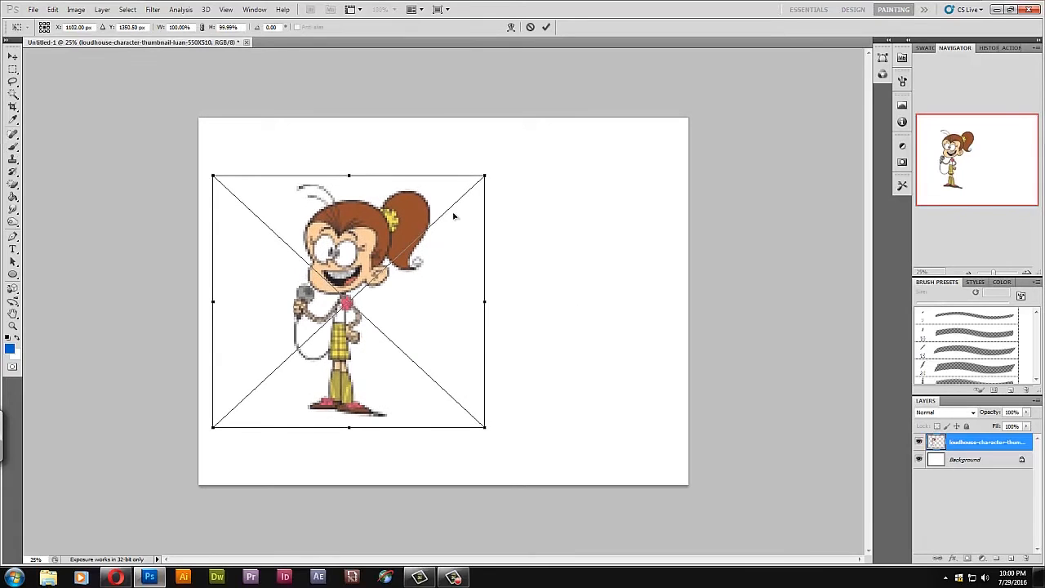
left_click_drag(486, 177, 651, 49)
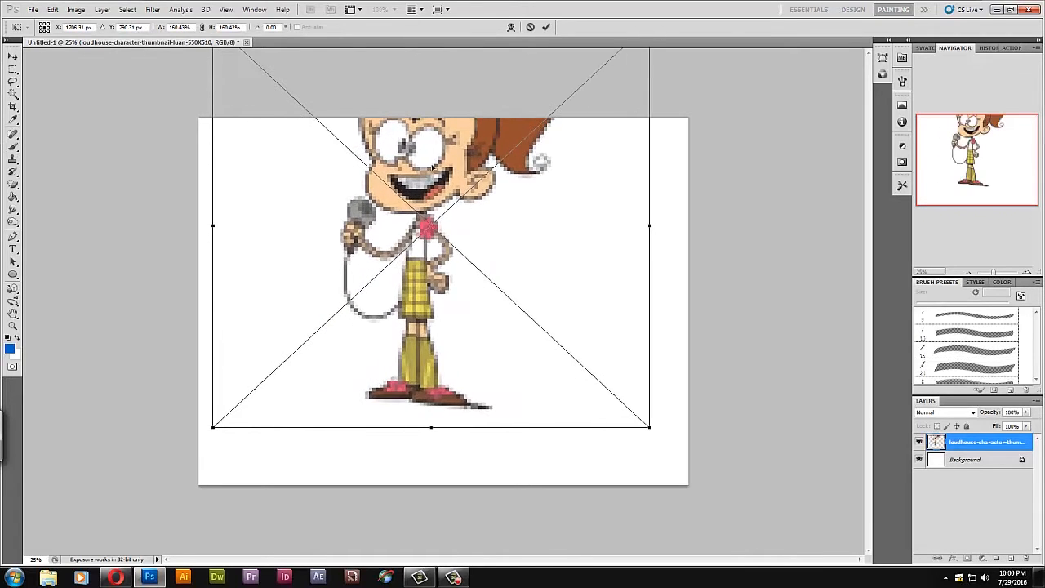
left_click_drag(433, 204, 326, 355)
left_click_drag(546, 215, 620, 135)
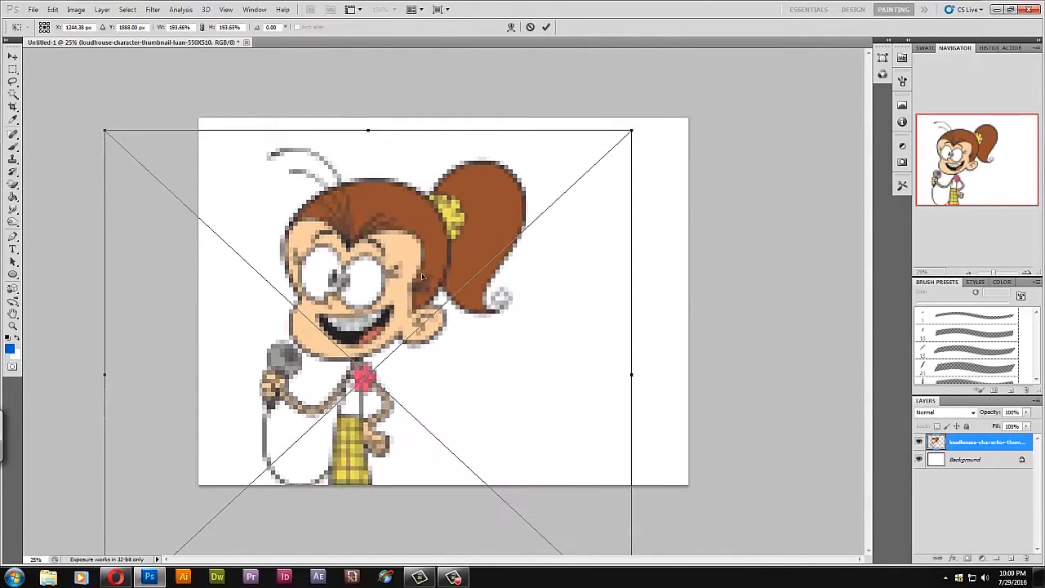
left_click_drag(409, 277, 368, 245)
key("Return")
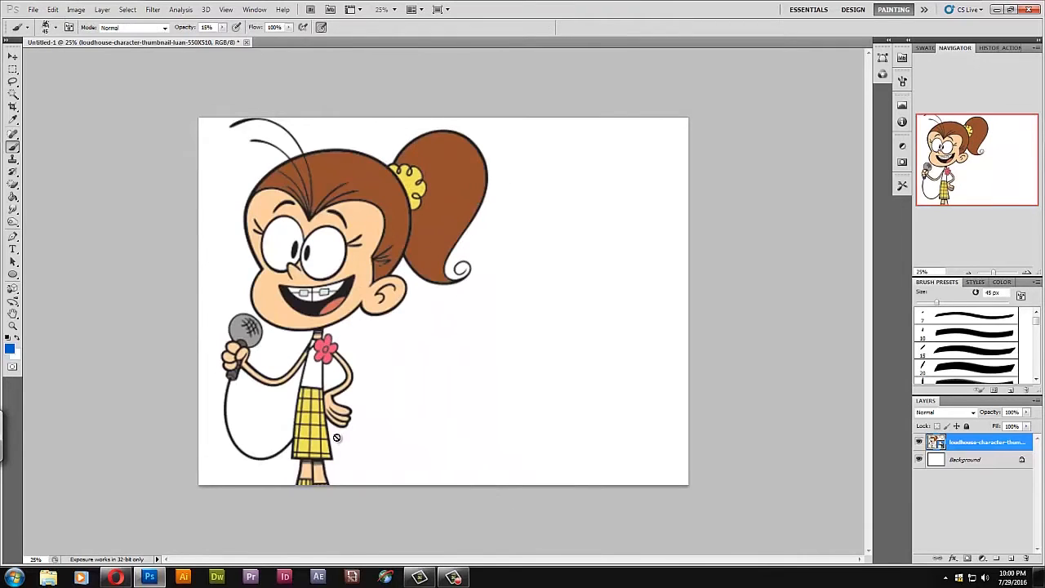
Step: Rescale Luan so her whole figure fits and move her to the canvas's left side
key("v")
left_click_drag(487, 118, 515, 178)
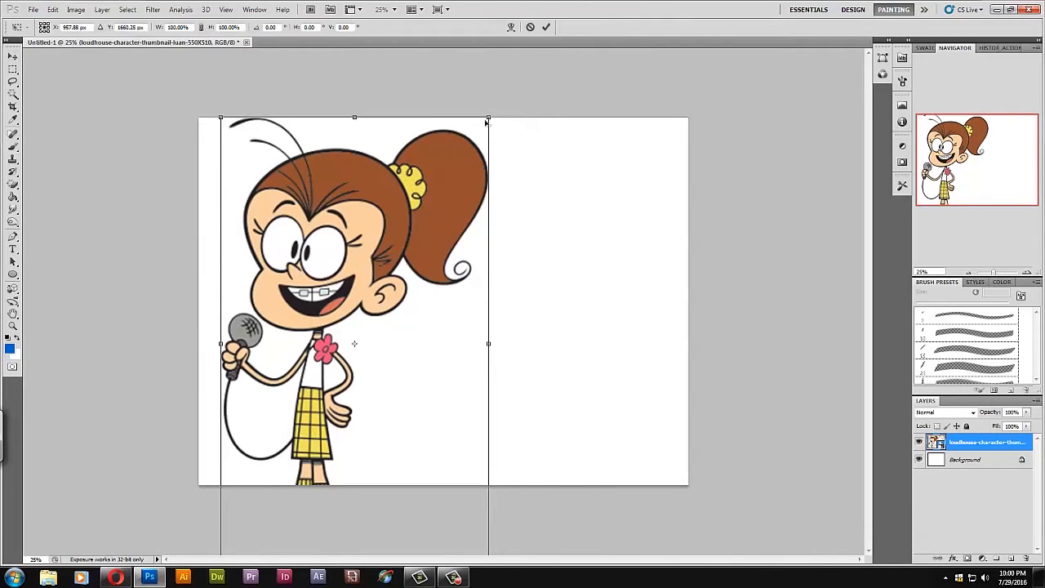
left_click_drag(367, 286, 408, 240)
left_click_drag(514, 178, 466, 229)
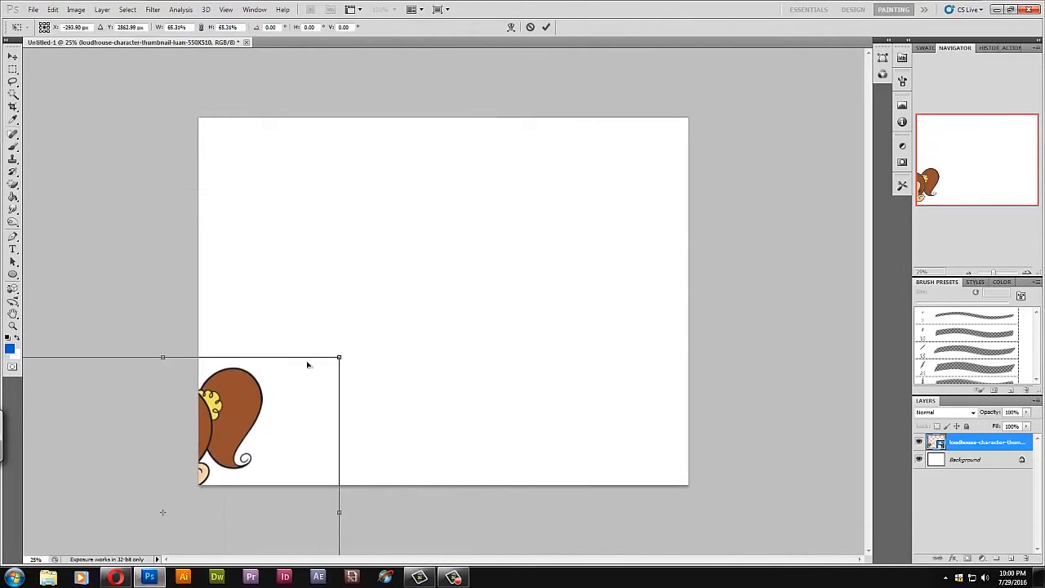
mouse_move(310, 359)
left_mouse_down()
mouse_move(343, 270)
mouse_move(457, 151)
left_mouse_up()
left_click_drag(523, 131, 504, 134)
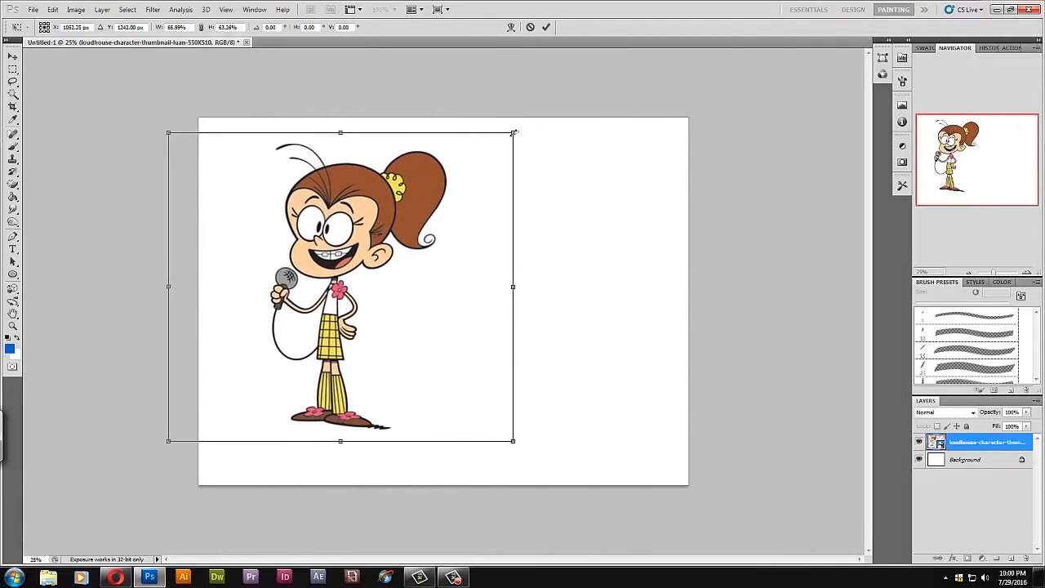
key("Return")
left_click_drag(401, 195, 362, 219)
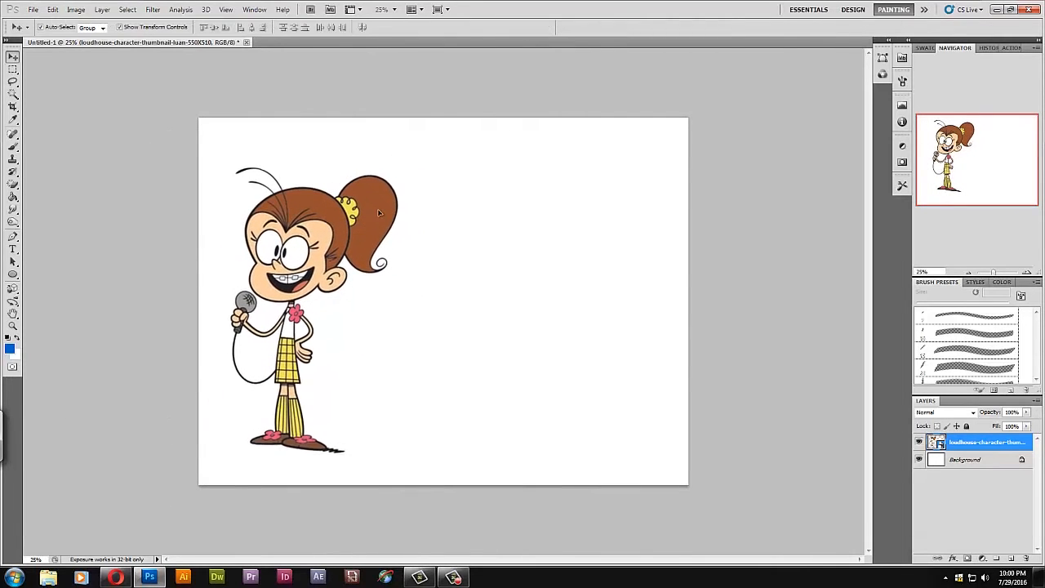
Step: Add empty Layer 1 as the drawing layer and lower the brush opacity to 18%
left_click(1013, 559)
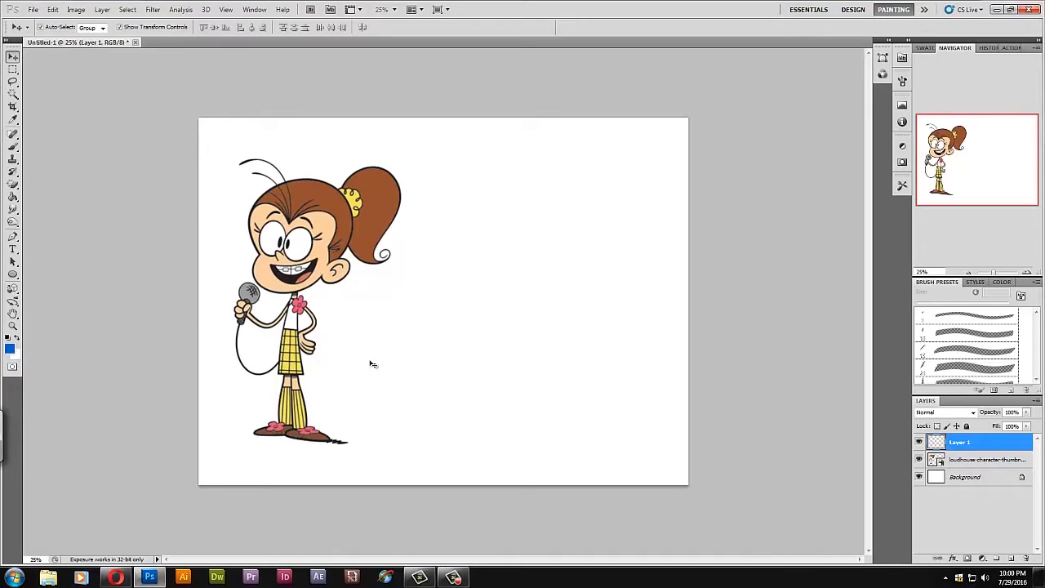
left_click(746, 277)
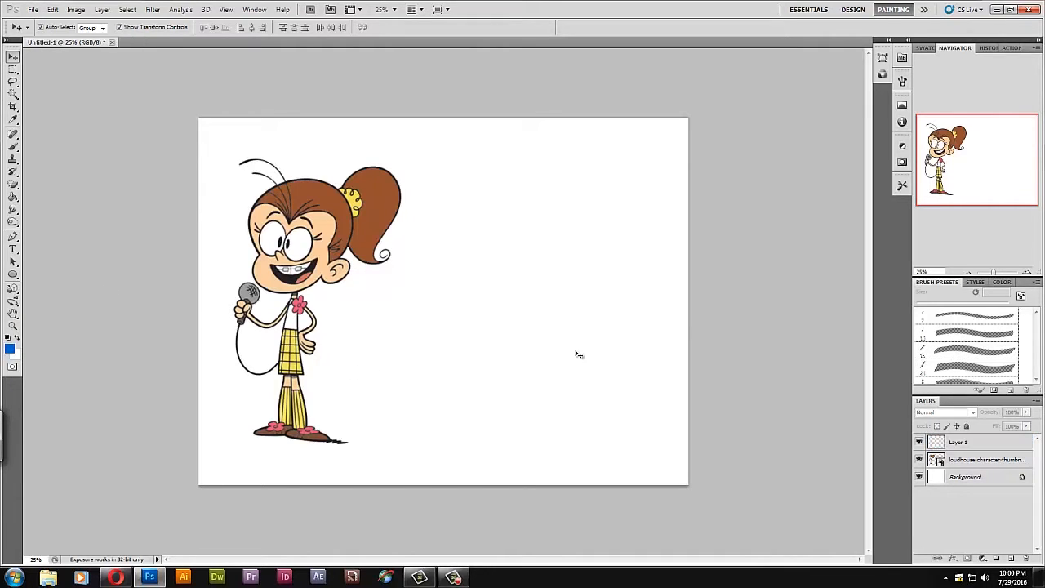
left_click(961, 446)
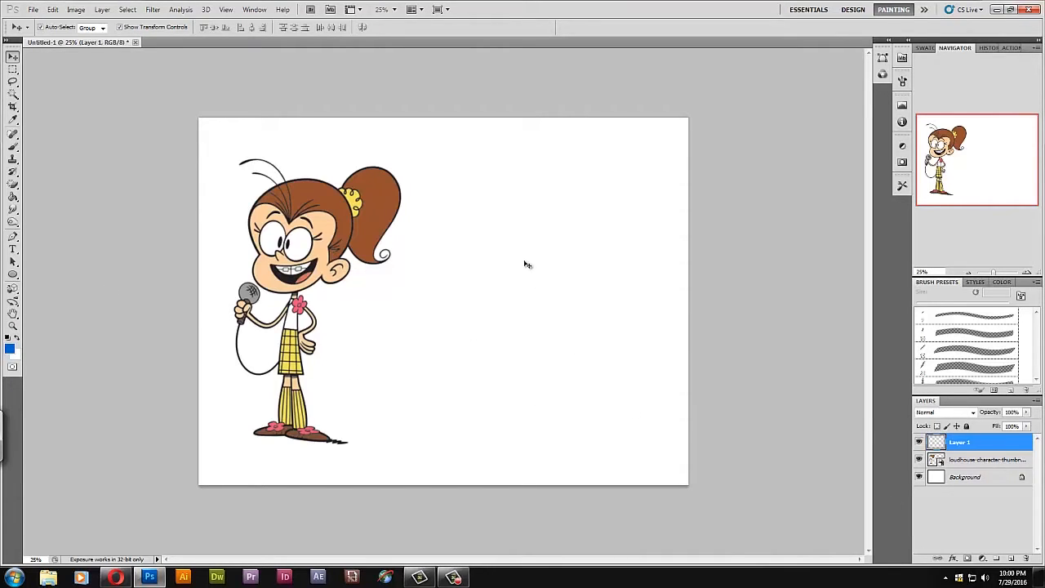
key("b")
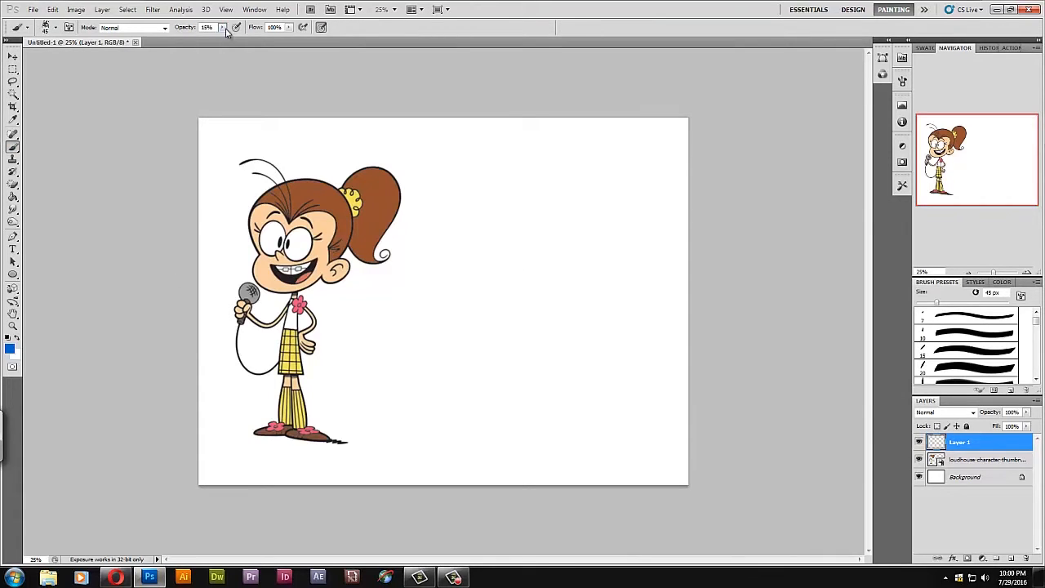
left_click_drag(228, 41, 232, 41)
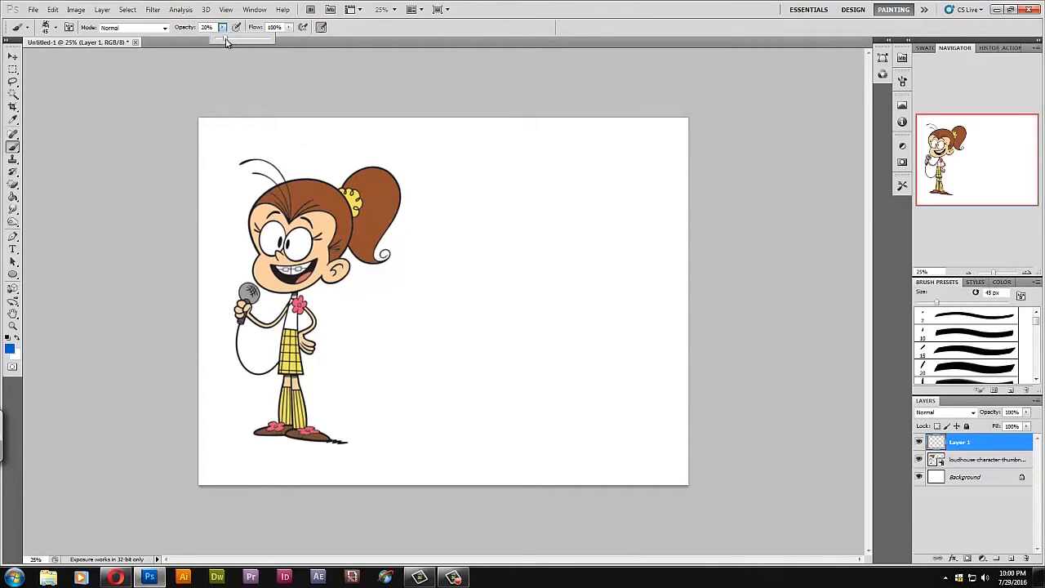
key("Return")
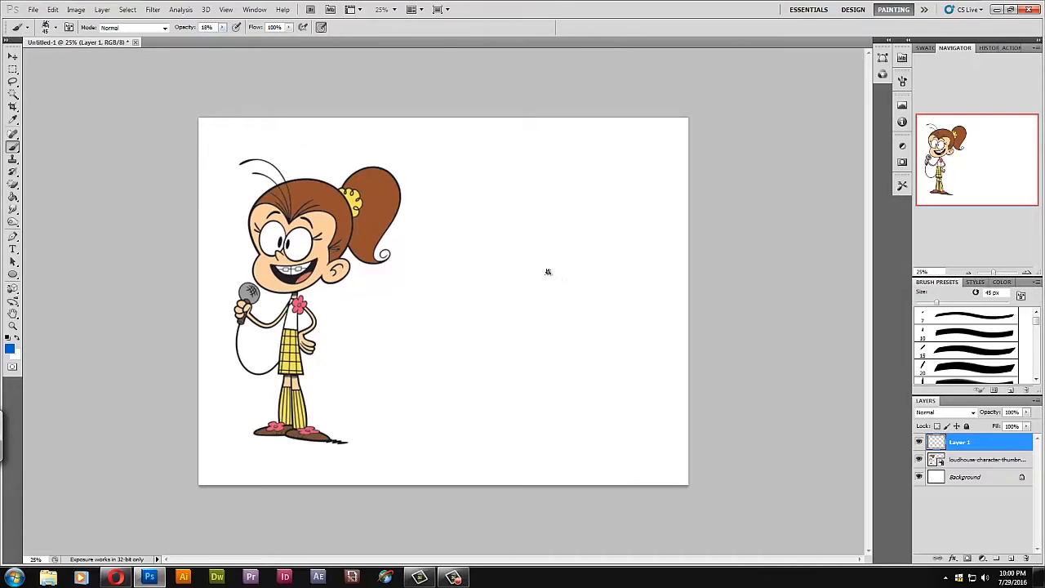
scroll(548, 271, "up", 3)
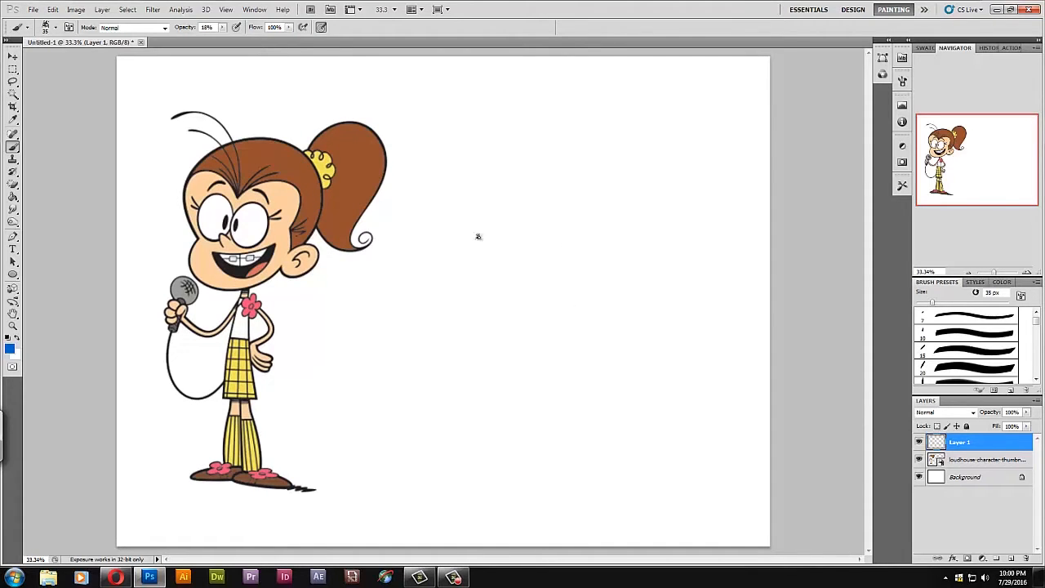
Step: Sketch a faint head circle right of Luan with a curved centre line inside it
mouse_move(500, 179)
left_mouse_down()
mouse_move(603, 156)
mouse_move(535, 145)
left_mouse_up()
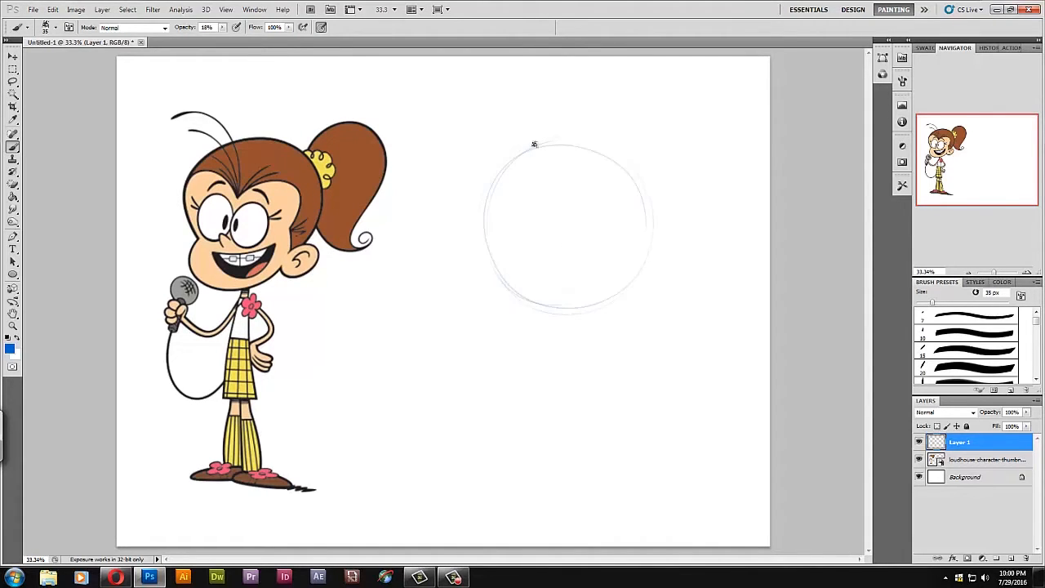
mouse_move(474, 222)
left_mouse_down()
mouse_move(508, 306)
mouse_move(577, 310)
mouse_move(638, 268)
mouse_move(632, 170)
mouse_move(482, 228)
mouse_move(564, 145)
mouse_move(646, 245)
mouse_move(540, 311)
left_mouse_up()
mouse_move(491, 258)
left_mouse_down()
mouse_move(649, 222)
mouse_move(546, 133)
mouse_move(547, 187)
mouse_move(522, 241)
mouse_move(529, 319)
left_mouse_up()
left_click_drag(556, 151, 527, 325)
mouse_move(487, 290)
left_mouse_down()
mouse_move(469, 313)
mouse_move(473, 304)
mouse_move(467, 368)
mouse_move(483, 368)
mouse_move(478, 311)
left_mouse_up()
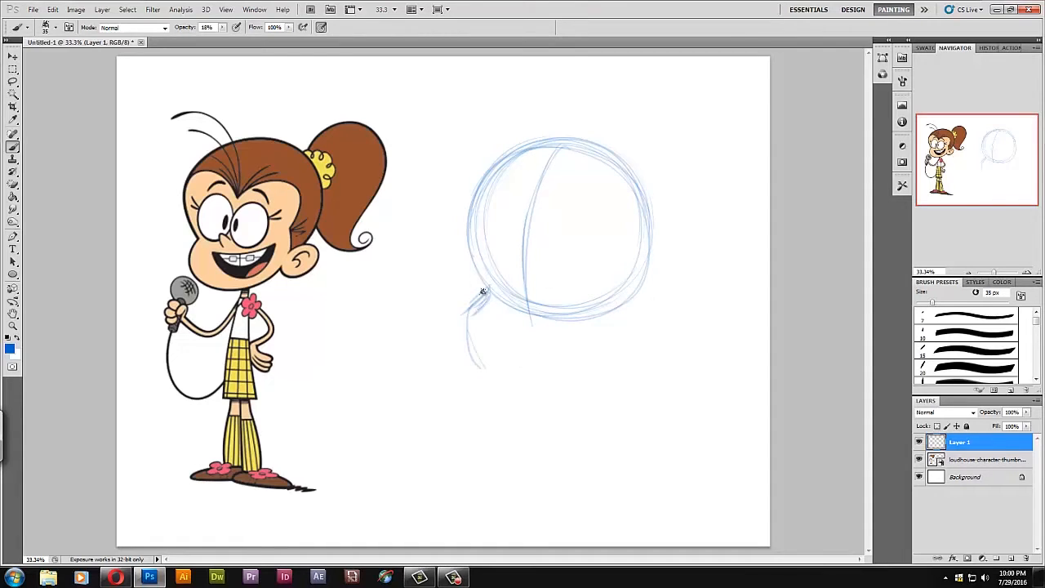
mouse_move(490, 181)
left_mouse_down()
mouse_move(638, 163)
mouse_move(499, 302)
mouse_move(454, 327)
mouse_move(488, 380)
left_mouse_up()
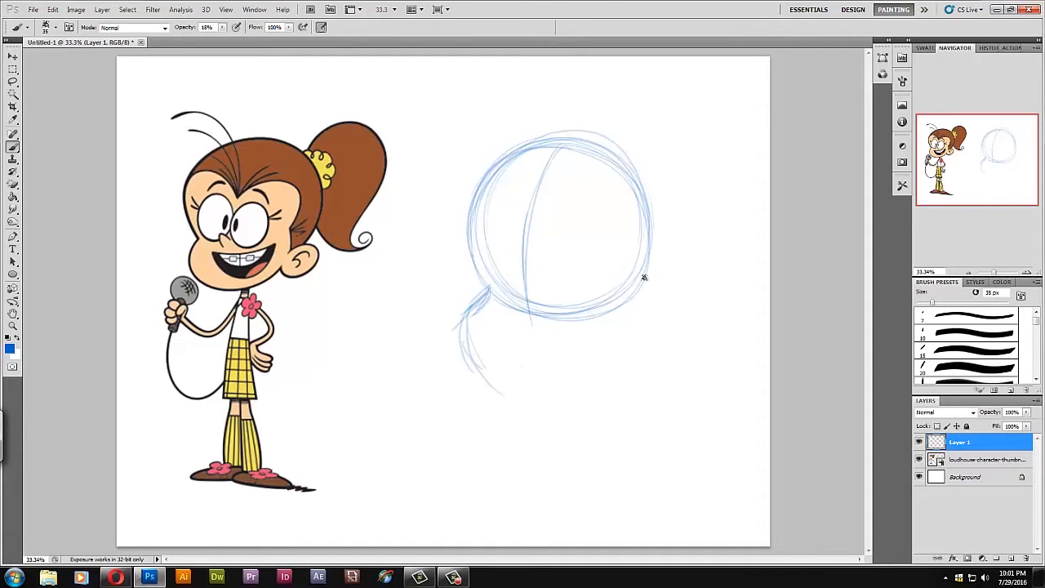
Step: Shape the jaw and chin below the head and add a vertical face centre line
left_click_drag(644, 278, 608, 359)
left_click_drag(469, 323, 506, 397)
mouse_move(629, 306)
left_mouse_down()
mouse_move(599, 370)
mouse_move(546, 398)
mouse_move(611, 353)
left_mouse_up()
mouse_move(472, 351)
left_mouse_down()
mouse_move(523, 404)
mouse_move(515, 399)
left_mouse_up()
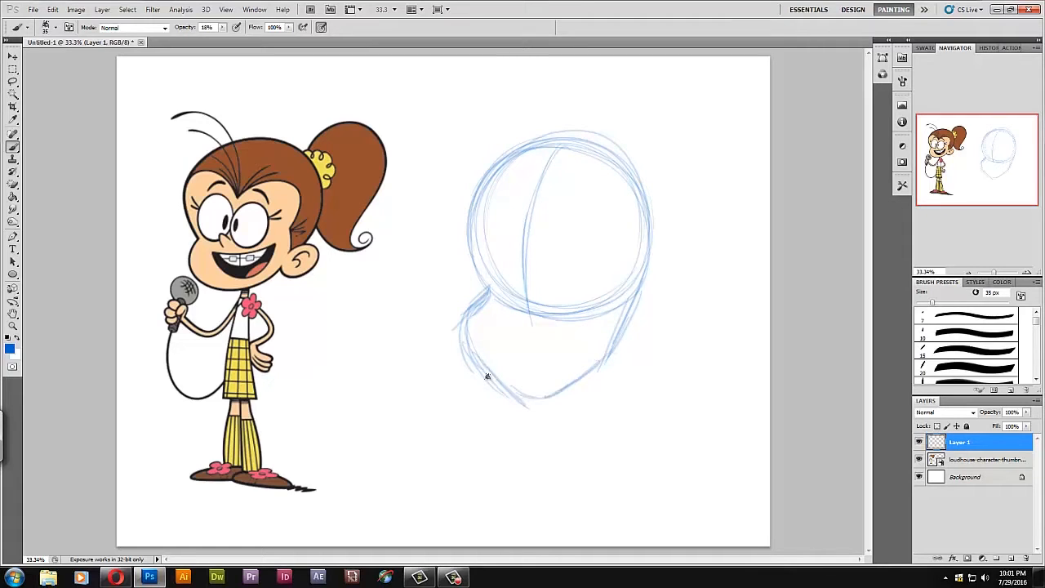
mouse_move(489, 288)
left_mouse_down()
mouse_move(470, 326)
mouse_move(490, 372)
left_mouse_up()
left_click_drag(474, 335, 542, 393)
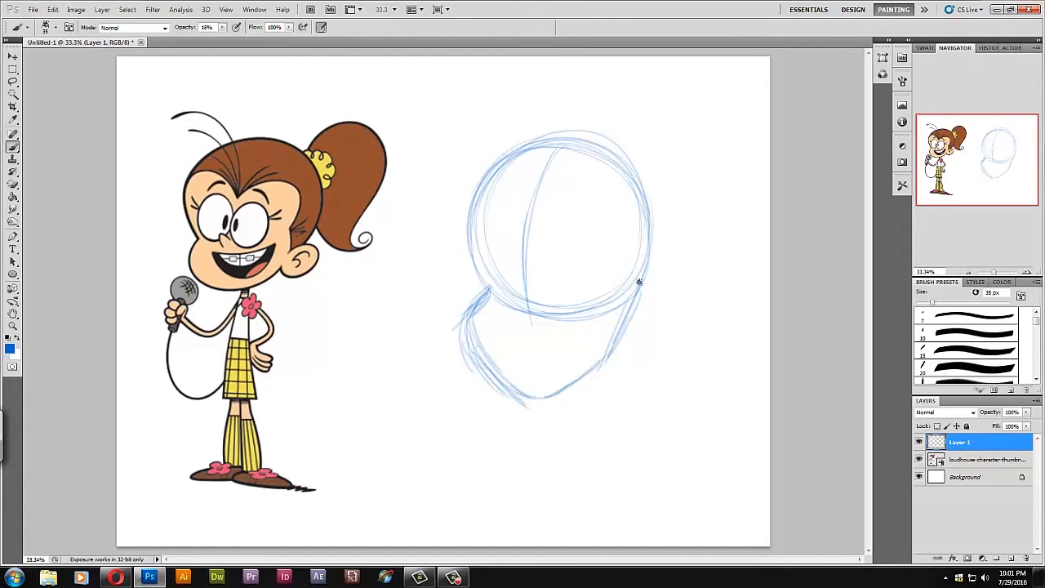
mouse_move(637, 282)
left_mouse_down()
mouse_move(604, 363)
mouse_move(539, 400)
left_mouse_up()
mouse_move(529, 399)
left_mouse_down()
mouse_move(522, 274)
mouse_move(543, 176)
mouse_move(520, 377)
mouse_move(542, 186)
left_mouse_up()
Step: Sketch the lower face arc, cheek and the eye line across the head
left_click_drag(484, 294, 567, 296)
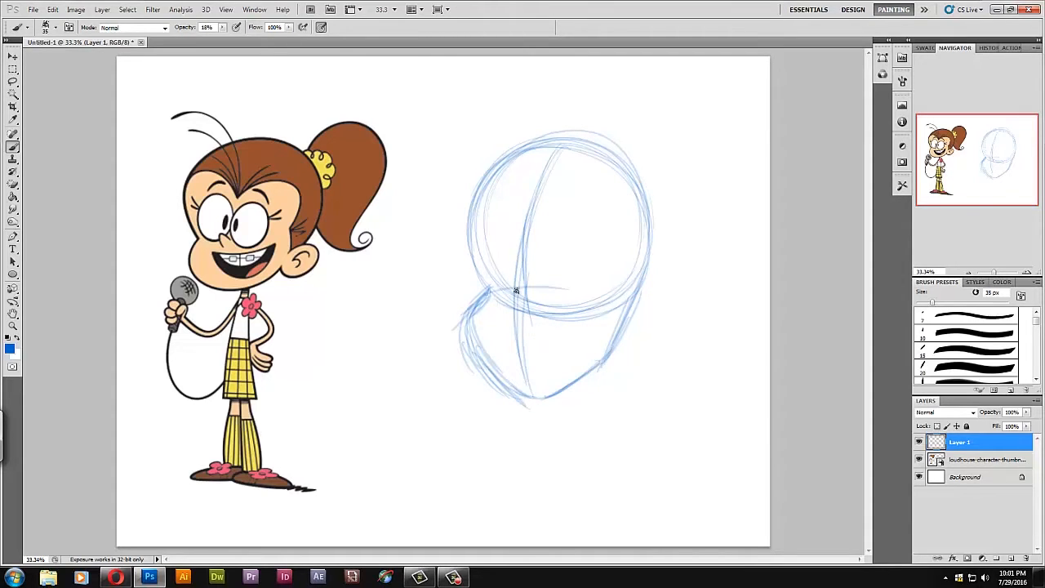
left_click_drag(503, 308, 588, 303)
left_click_drag(490, 272, 611, 310)
mouse_move(486, 241)
left_mouse_down()
mouse_move(543, 227)
mouse_move(585, 237)
mouse_move(614, 269)
left_mouse_up()
left_click_drag(531, 226, 612, 260)
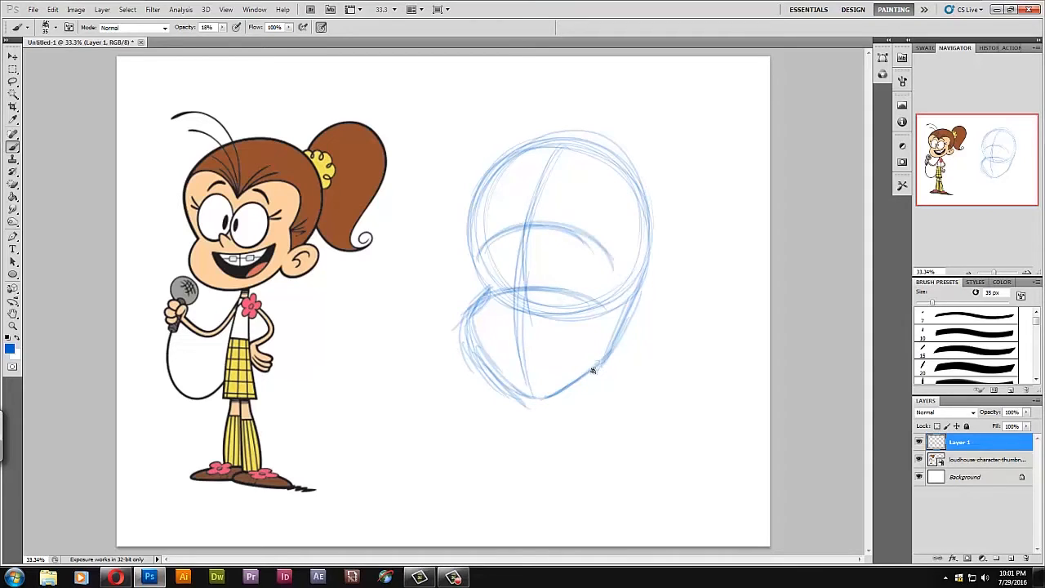
Step: Draw the neck lines, clean up the messy left cheek and reinforce cheek, jaw and neck
mouse_move(593, 371)
left_mouse_down()
mouse_move(523, 397)
mouse_move(612, 356)
mouse_move(581, 417)
left_mouse_up()
left_click_drag(526, 394, 531, 419)
left_click_drag(603, 370, 585, 428)
left_click_drag(523, 402, 536, 420)
left_click_drag(593, 377, 580, 420)
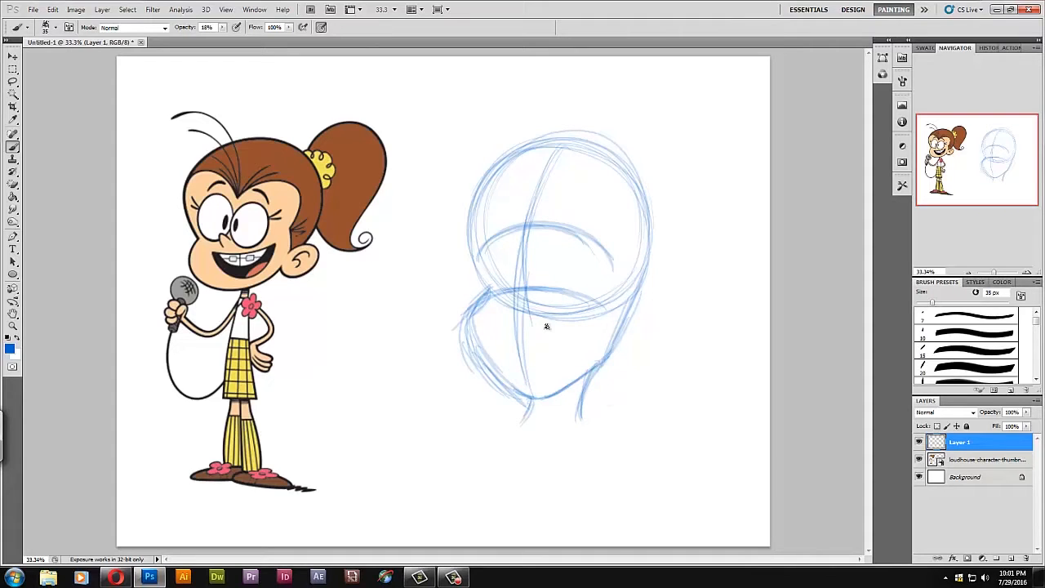
mouse_move(460, 289)
left_mouse_down()
mouse_move(487, 376)
mouse_move(511, 402)
left_mouse_up()
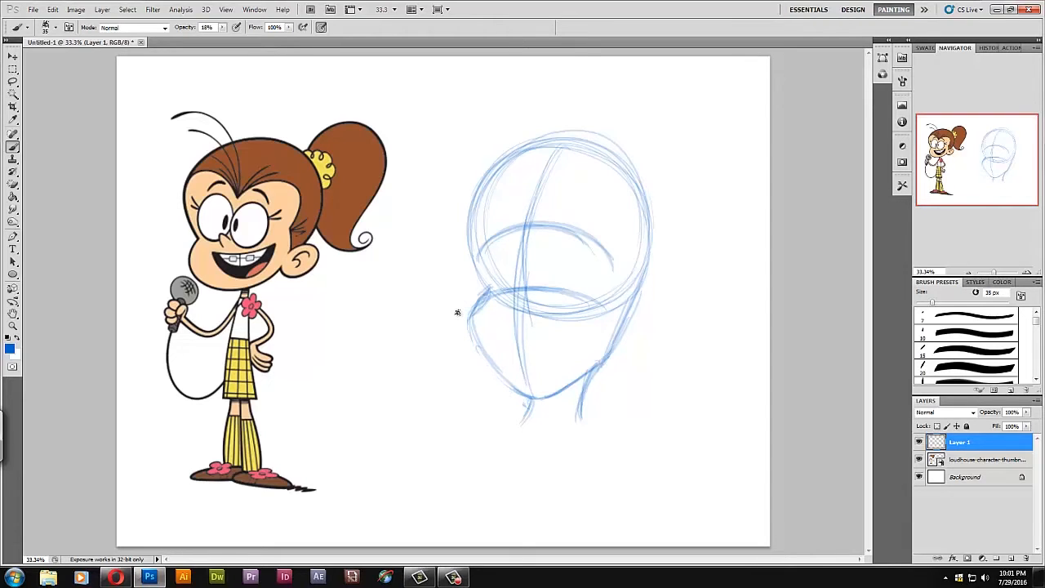
left_click_drag(523, 390, 478, 281)
mouse_move(593, 376)
left_mouse_down()
mouse_move(582, 425)
mouse_move(526, 424)
left_mouse_up()
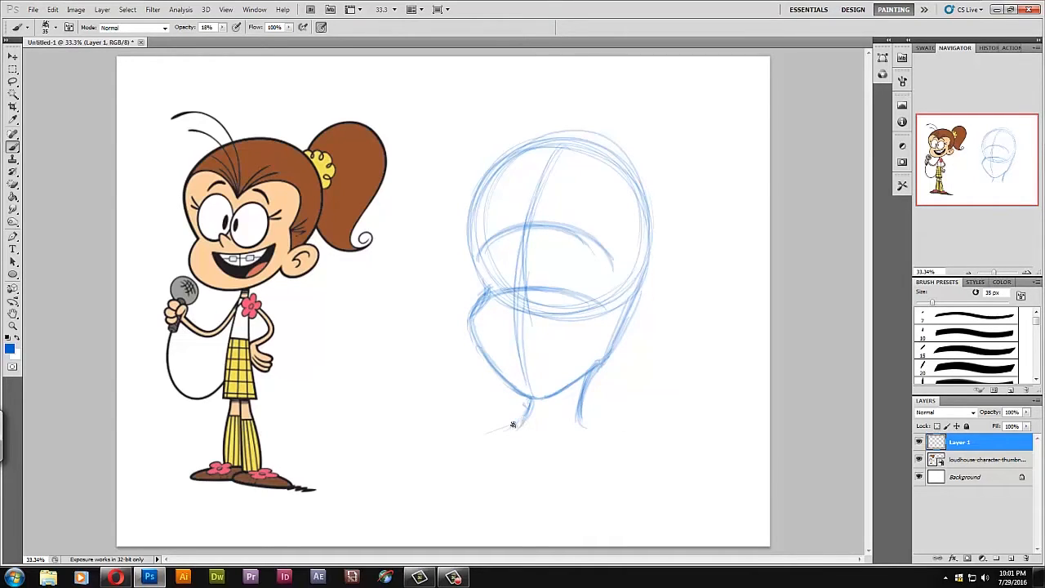
Step: Sketch both shoulder lines and joints, the chest line and the inner arm lines
left_click_drag(526, 413, 470, 447)
left_click_drag(526, 413, 427, 451)
mouse_move(584, 415)
left_mouse_down()
mouse_move(698, 453)
mouse_move(657, 466)
mouse_move(629, 454)
left_mouse_up()
mouse_move(468, 436)
left_mouse_down()
mouse_move(396, 474)
mouse_move(637, 474)
mouse_move(507, 494)
mouse_move(441, 539)
left_mouse_up()
left_click_drag(458, 472, 431, 535)
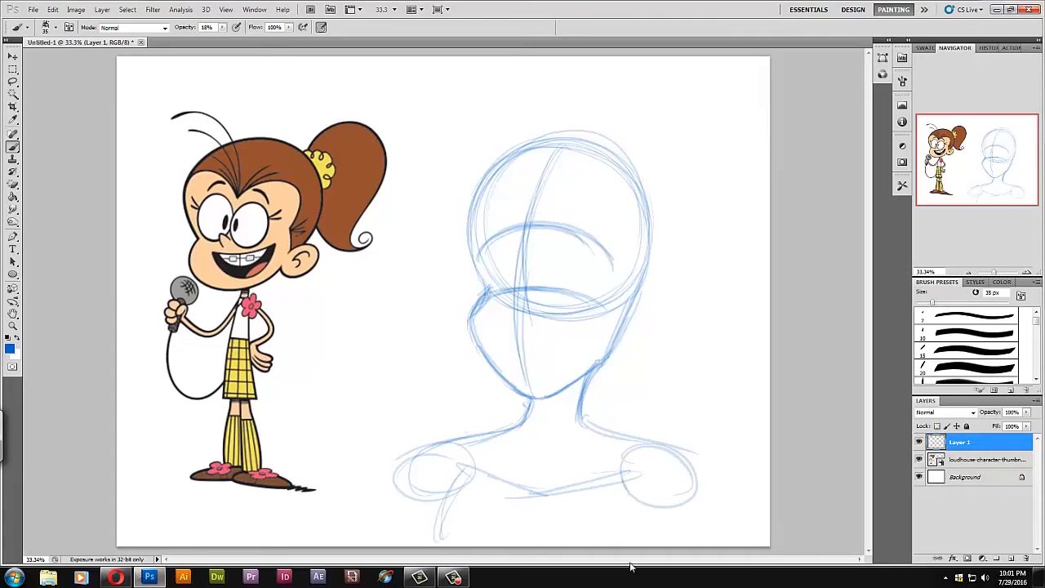
left_click_drag(633, 494, 635, 545)
left_click_drag(445, 486, 433, 522)
left_click_drag(638, 484, 648, 544)
left_click_drag(620, 447, 690, 462)
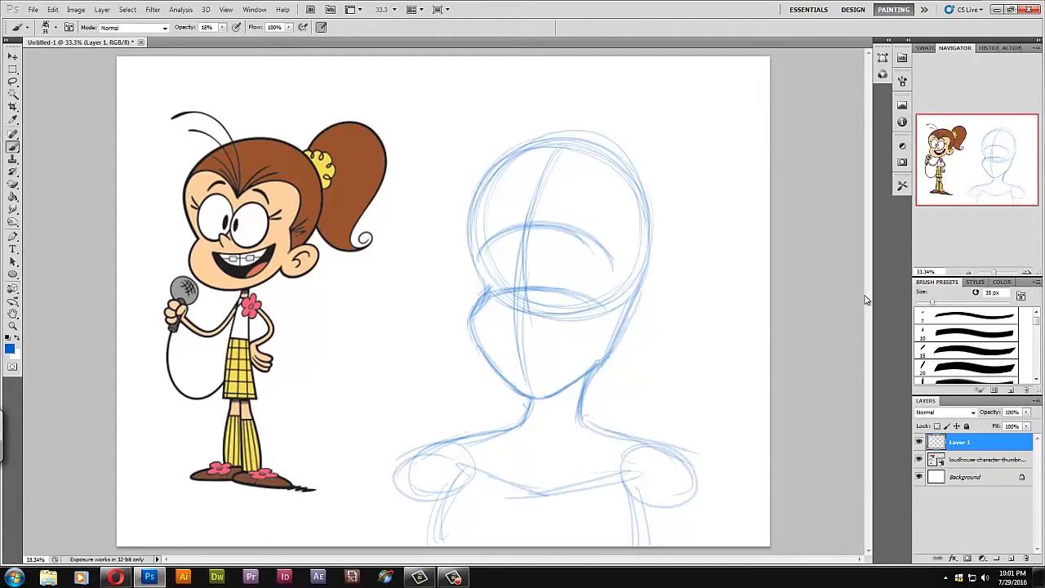
Step: Draw the outer arm lines and reinforce the shoulders and neck-to-arm contours
mouse_move(405, 462)
left_mouse_down()
mouse_move(388, 539)
mouse_move(378, 543)
left_mouse_up()
left_click_drag(690, 472, 701, 543)
left_click_drag(407, 467, 380, 541)
left_click_drag(398, 486, 377, 543)
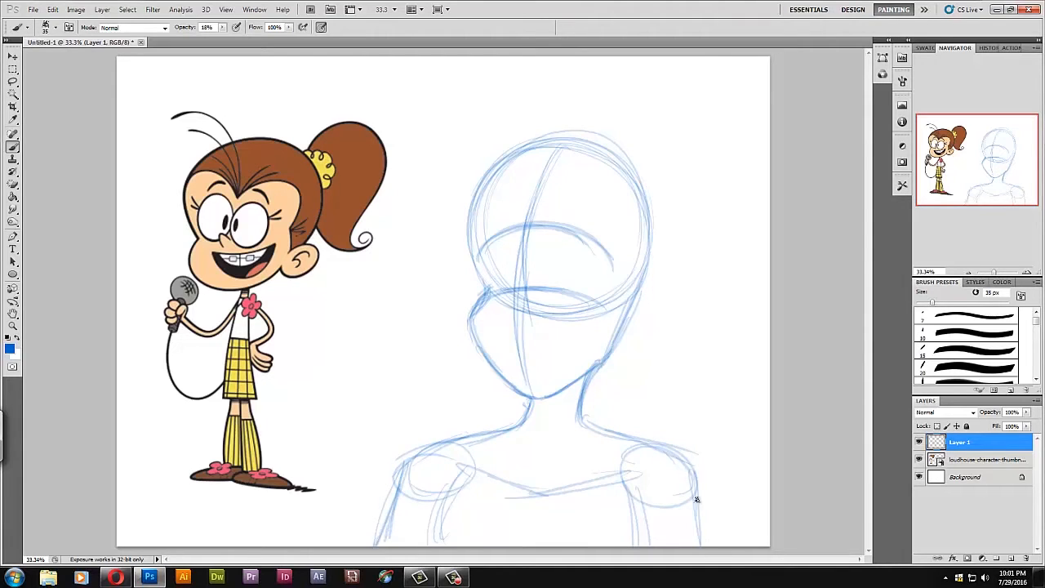
left_click_drag(690, 467, 700, 543)
left_click_drag(392, 498, 498, 433)
left_click_drag(690, 463, 701, 543)
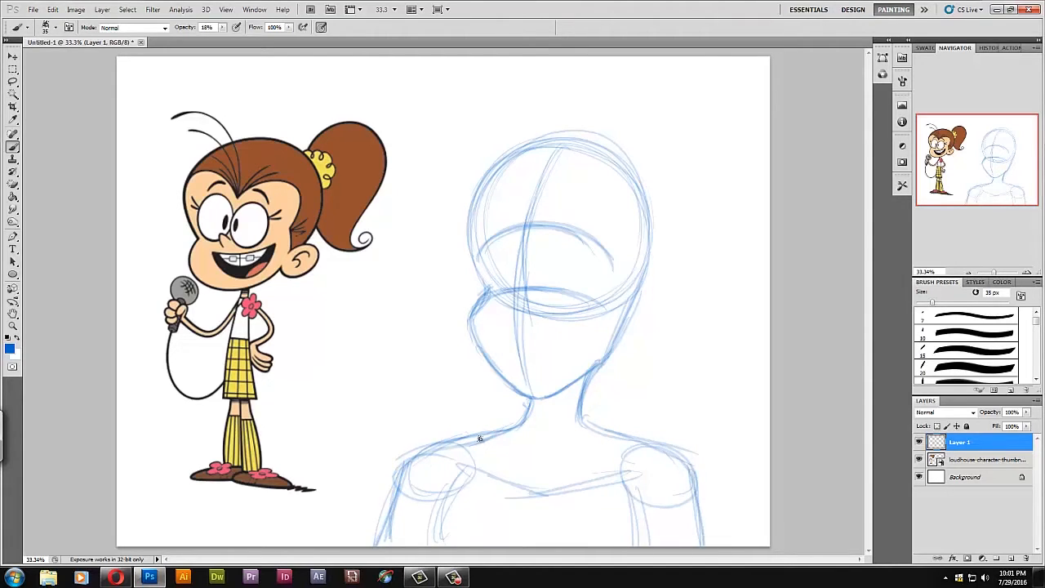
left_click_drag(399, 481, 502, 435)
left_click_drag(529, 405, 384, 539)
left_click_drag(582, 391, 653, 444)
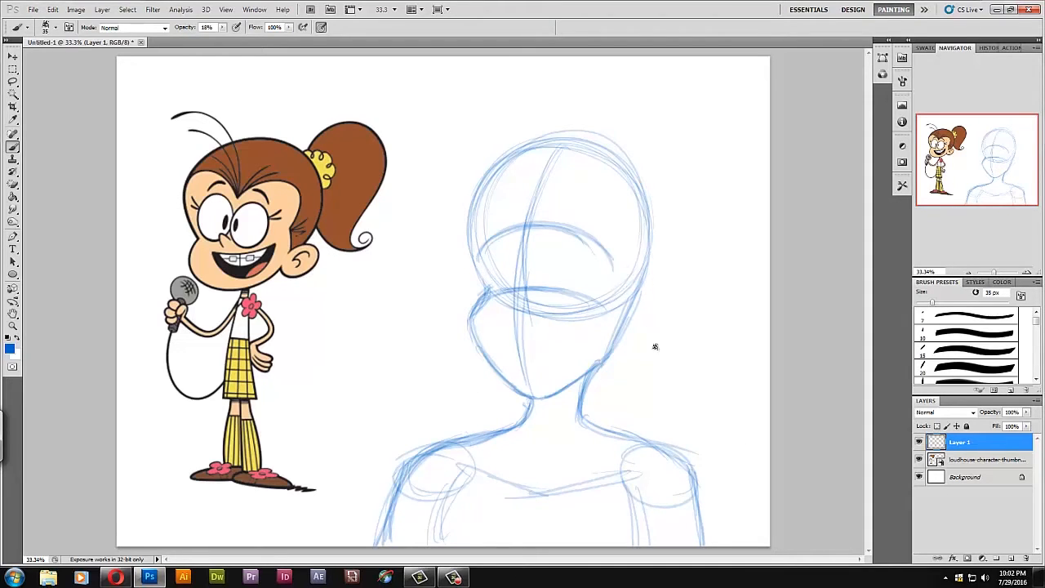
Step: Keep dark blue, raise the brush opacity and draw the ear on the head's right
left_click(10, 348)
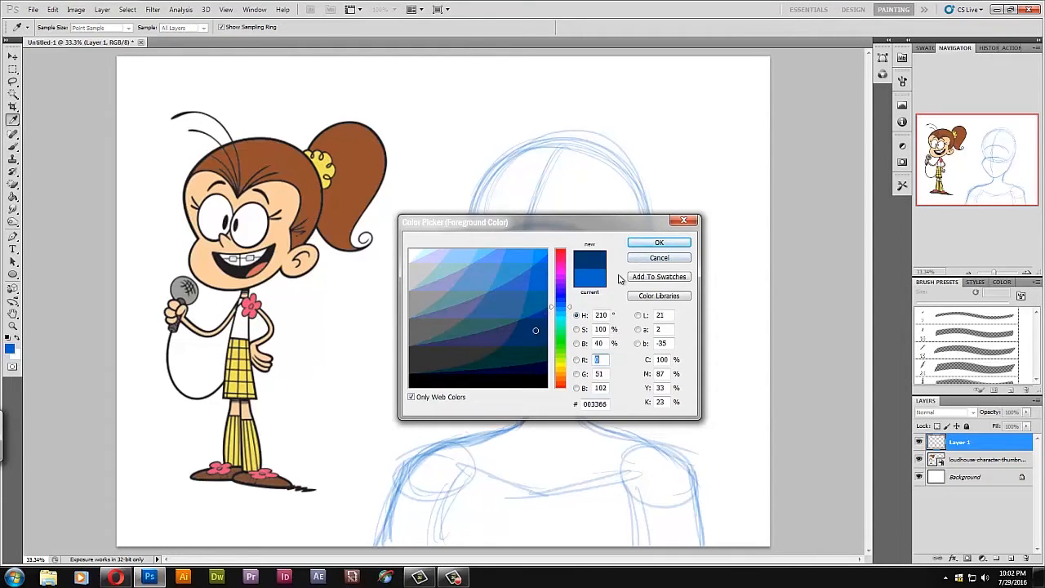
left_click(659, 243)
left_click(222, 27)
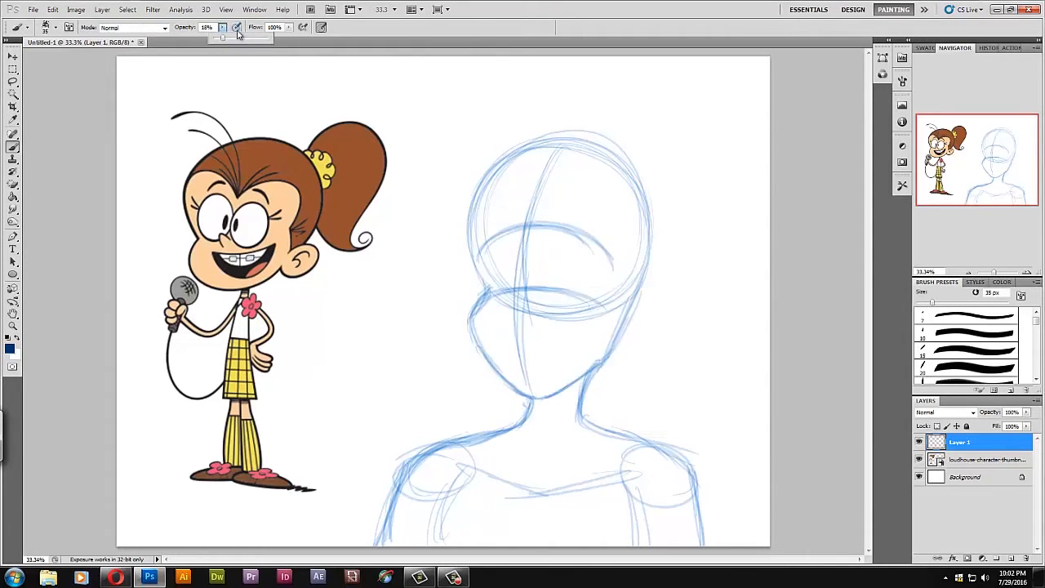
left_click_drag(219, 43, 234, 42)
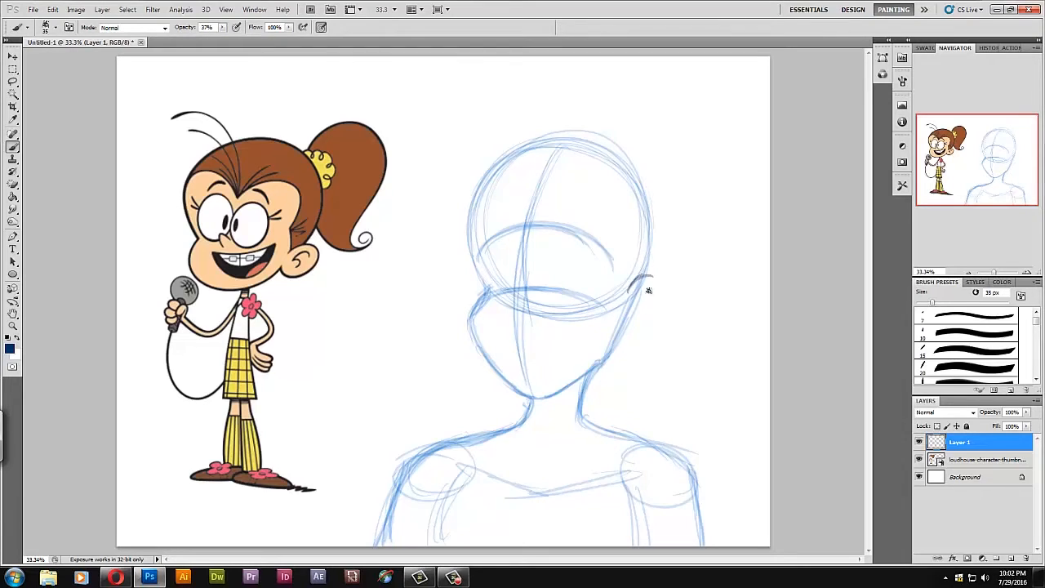
mouse_move(632, 290)
left_mouse_down()
mouse_move(663, 298)
mouse_move(625, 335)
left_mouse_up()
Step: Shift to a darker purple-blue, go over the ear with its inner curve and mark the head's left side
left_click(11, 350)
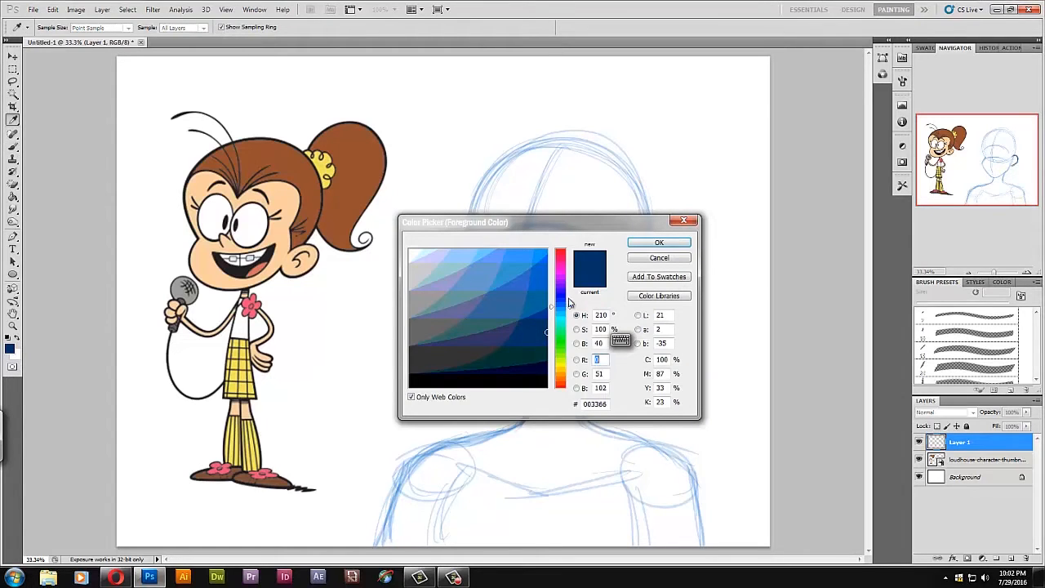
left_click_drag(560, 306, 560, 292)
left_click(660, 243)
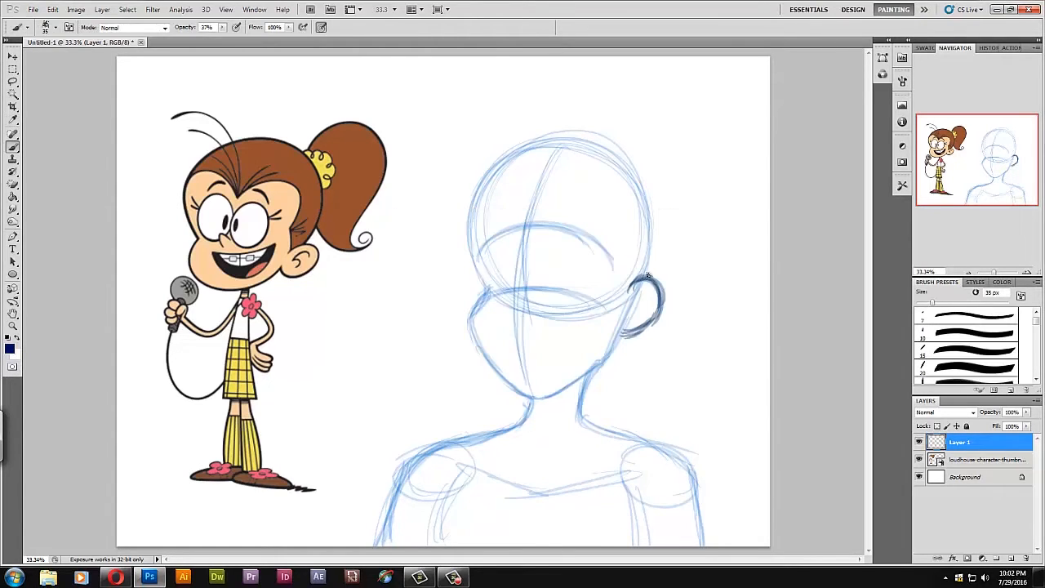
left_click_drag(635, 288, 625, 335)
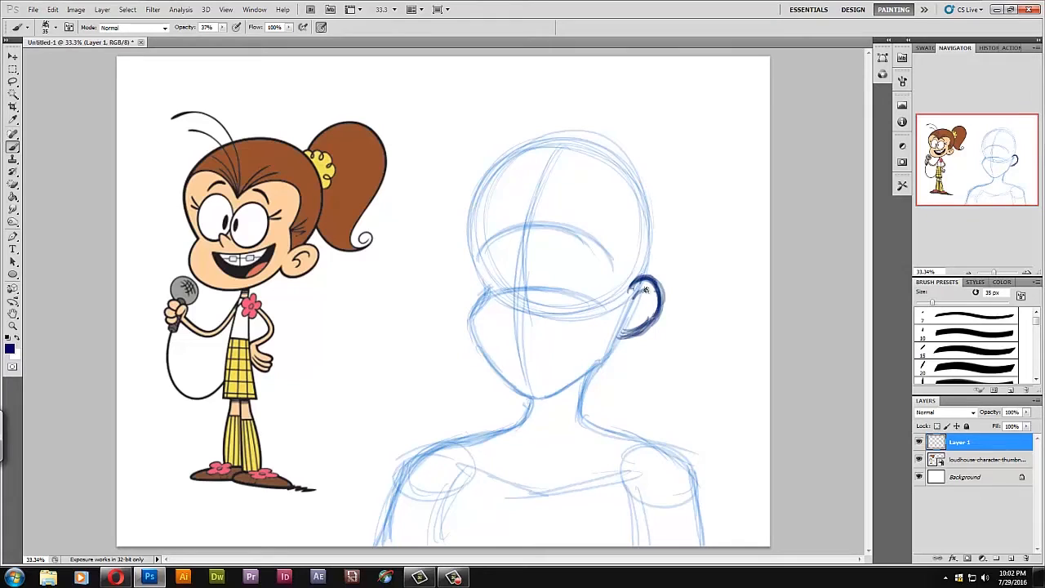
mouse_move(635, 293)
left_mouse_down()
mouse_move(634, 322)
mouse_move(637, 300)
mouse_move(645, 318)
mouse_move(627, 337)
left_mouse_up()
left_click_drag(473, 260, 478, 286)
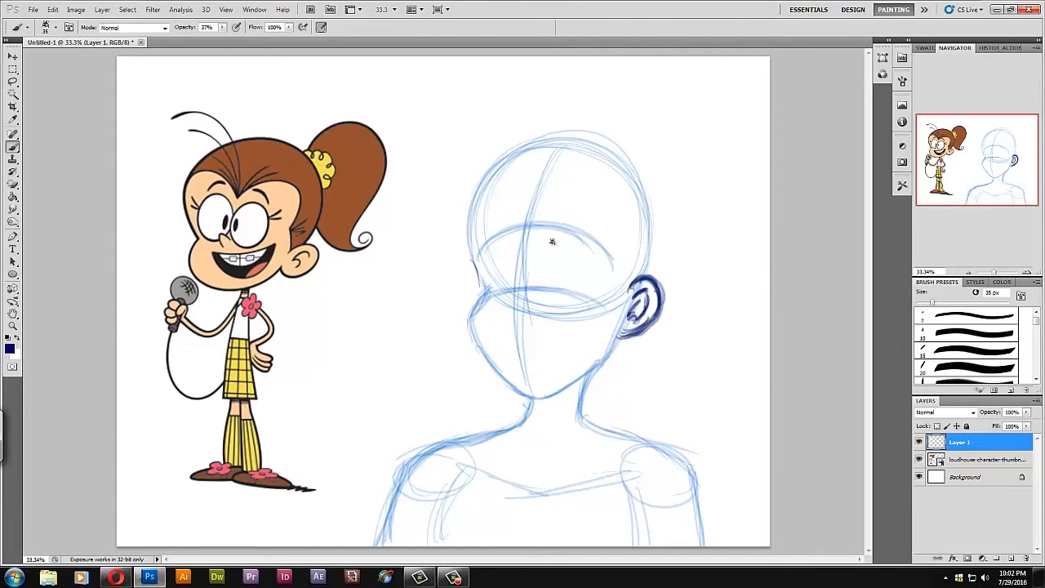
left_click_drag(480, 282, 488, 302)
Step: Undo a stray stroke on the reference, then ink the nose curl and the wide grin outline
mouse_move(226, 243)
left_mouse_down()
mouse_move(237, 233)
mouse_move(241, 253)
left_mouse_up()
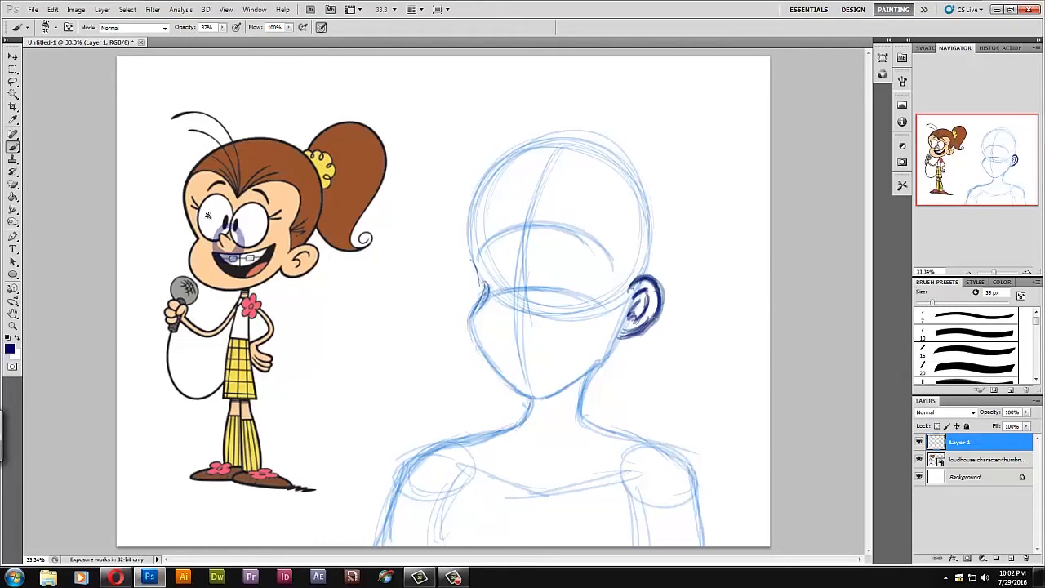
key("ctrl+z")
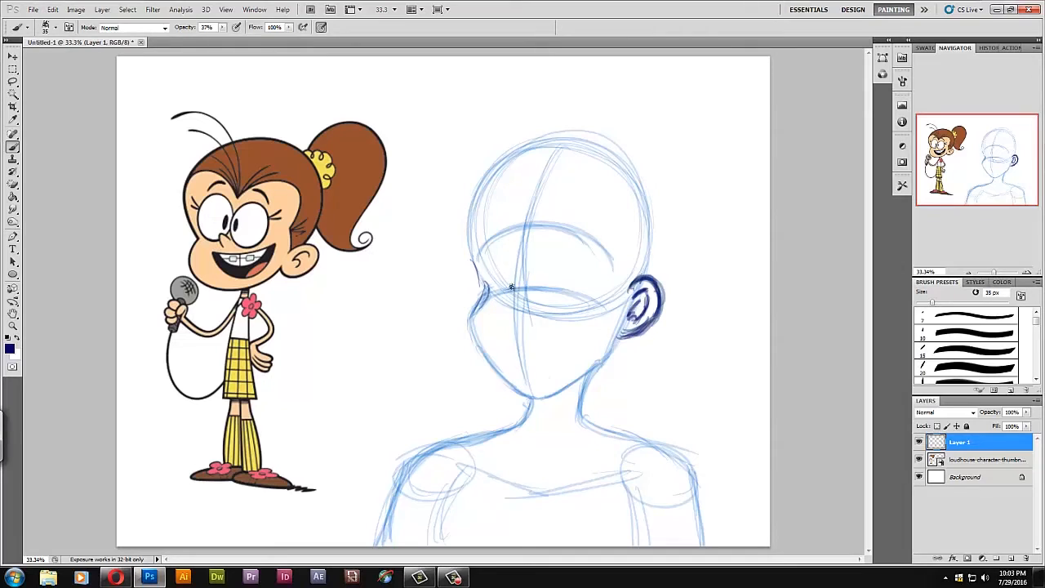
mouse_move(519, 290)
left_mouse_down()
mouse_move(508, 315)
mouse_move(502, 290)
mouse_move(506, 314)
mouse_move(518, 280)
left_mouse_up()
mouse_move(517, 330)
left_mouse_down()
mouse_move(490, 329)
mouse_move(555, 329)
mouse_move(602, 302)
left_mouse_up()
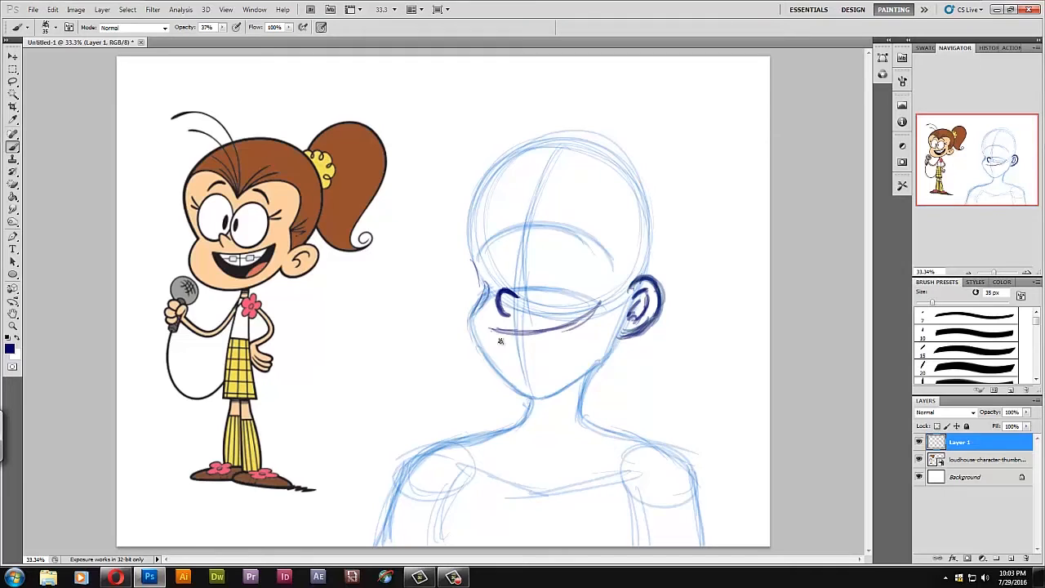
mouse_move(494, 332)
left_mouse_down()
mouse_move(500, 359)
mouse_move(564, 369)
left_mouse_up()
mouse_move(596, 309)
left_mouse_down()
mouse_move(572, 355)
mouse_move(531, 372)
mouse_move(500, 351)
mouse_move(493, 326)
left_mouse_up()
mouse_move(501, 331)
left_mouse_down()
mouse_move(533, 353)
mouse_move(560, 329)
mouse_move(532, 347)
mouse_move(586, 330)
left_mouse_up()
Step: Add the inner mouth curve, divide the teeth and draw brace wires across both rows
mouse_move(501, 358)
left_mouse_down()
mouse_move(572, 355)
mouse_move(558, 369)
left_mouse_up()
mouse_move(570, 321)
left_mouse_down()
mouse_move(571, 345)
mouse_move(518, 342)
mouse_move(539, 340)
left_mouse_up()
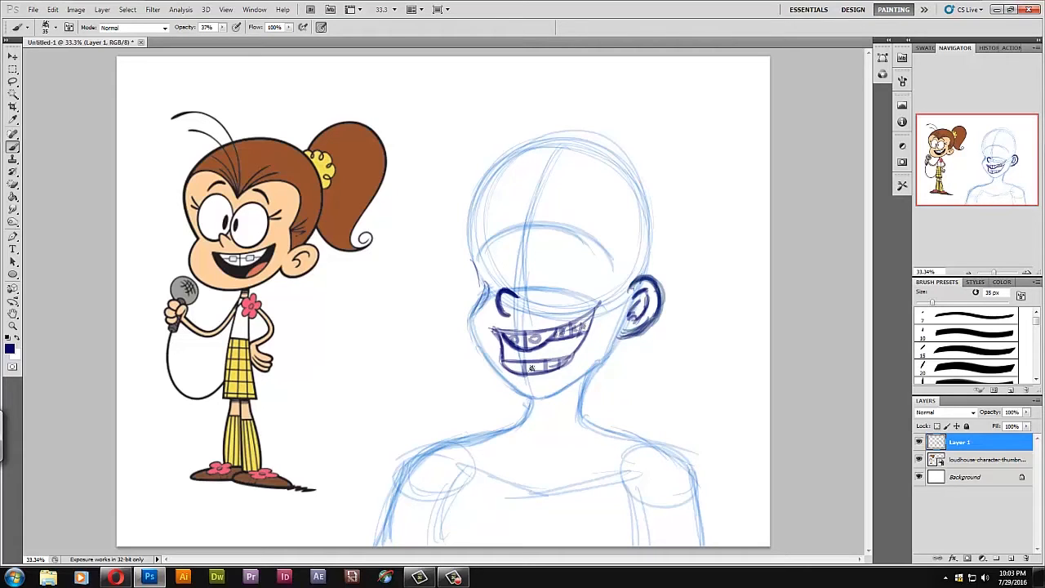
left_click_drag(508, 368, 561, 366)
left_click_drag(517, 336, 588, 328)
mouse_move(521, 365)
left_mouse_down()
mouse_move(554, 366)
mouse_move(505, 335)
mouse_move(585, 340)
mouse_move(503, 350)
mouse_move(522, 358)
mouse_move(541, 360)
mouse_move(533, 345)
mouse_move(579, 337)
mouse_move(567, 345)
left_mouse_up()
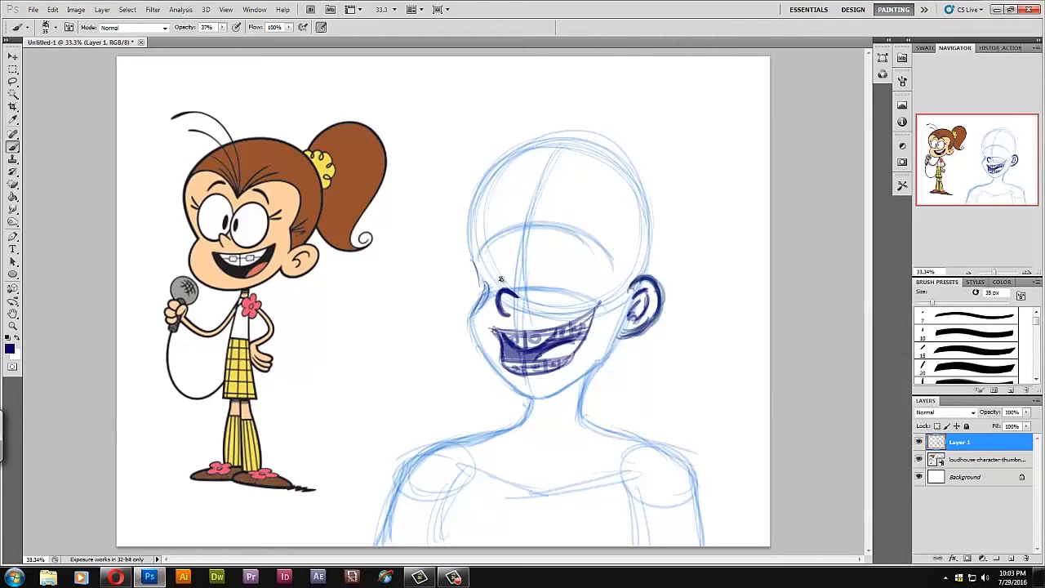
Step: Draw two large round eye circles on the sketched face
left_click_drag(476, 253, 505, 286)
mouse_move(572, 241)
left_mouse_down()
mouse_move(556, 286)
mouse_move(572, 291)
left_mouse_up()
left_click_drag(543, 249, 570, 294)
mouse_move(592, 245)
left_mouse_down()
mouse_move(543, 277)
mouse_move(596, 261)
left_mouse_up()
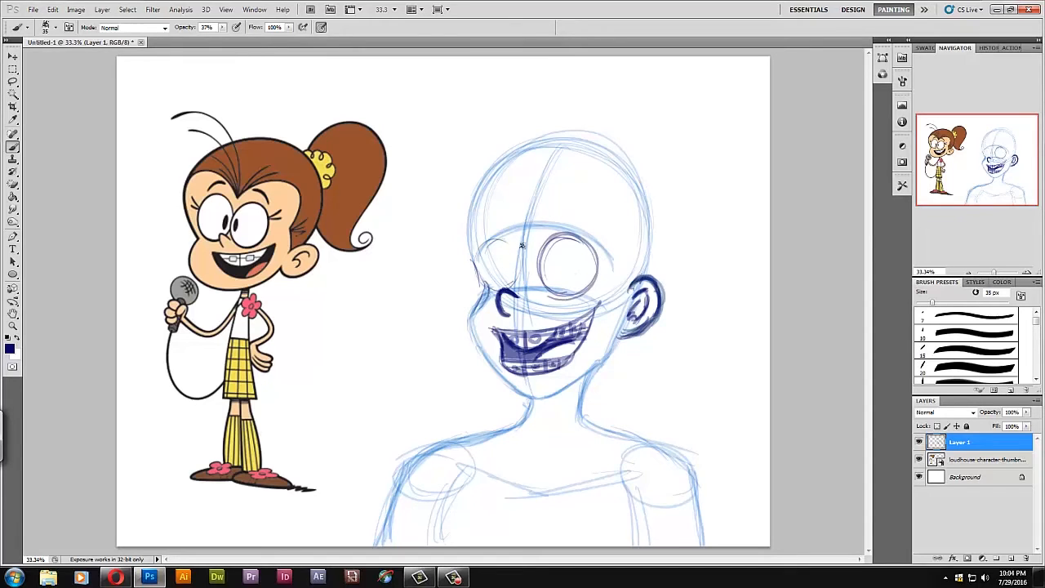
mouse_move(478, 245)
left_mouse_down()
mouse_move(519, 282)
mouse_move(565, 236)
mouse_move(584, 236)
mouse_move(598, 262)
mouse_move(590, 246)
left_mouse_up()
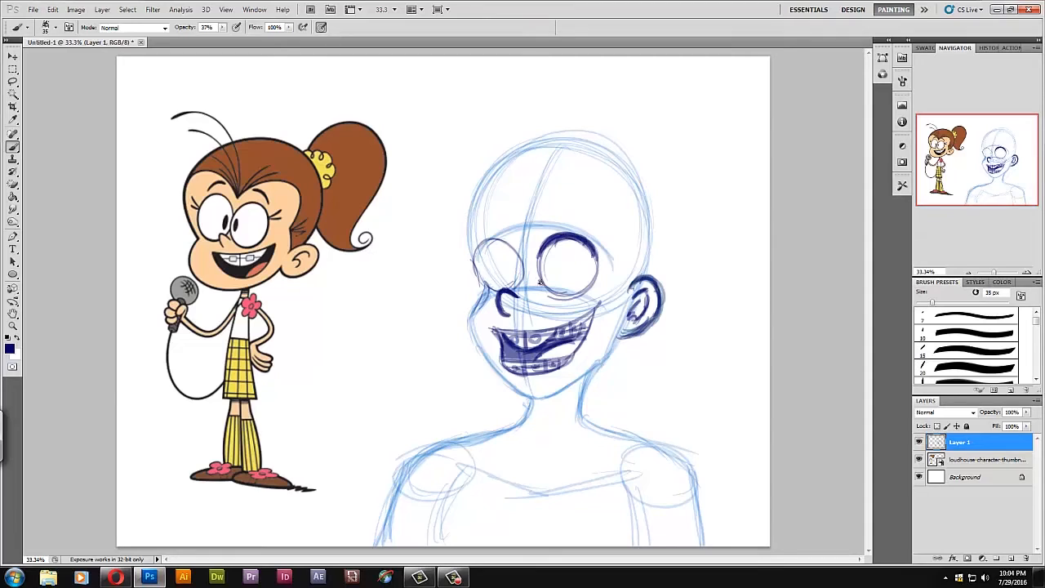
Step: Thicken both eye outlines and ink the chin and right jawline in dark strokes
mouse_move(539, 279)
left_mouse_down()
mouse_move(572, 292)
mouse_move(595, 277)
mouse_move(590, 286)
left_mouse_up()
mouse_move(480, 260)
left_mouse_down()
mouse_move(495, 241)
mouse_move(522, 241)
mouse_move(474, 247)
mouse_move(477, 355)
mouse_move(529, 400)
mouse_move(571, 392)
mouse_move(580, 376)
left_mouse_up()
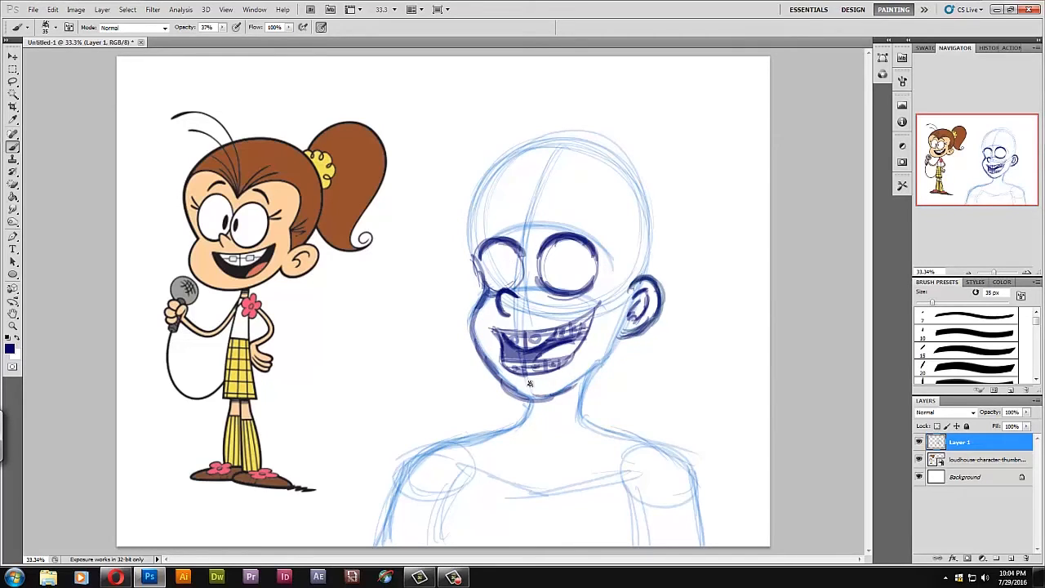
left_click_drag(518, 384, 585, 373)
mouse_move(623, 335)
left_mouse_down()
mouse_move(588, 383)
mouse_move(615, 347)
left_mouse_up()
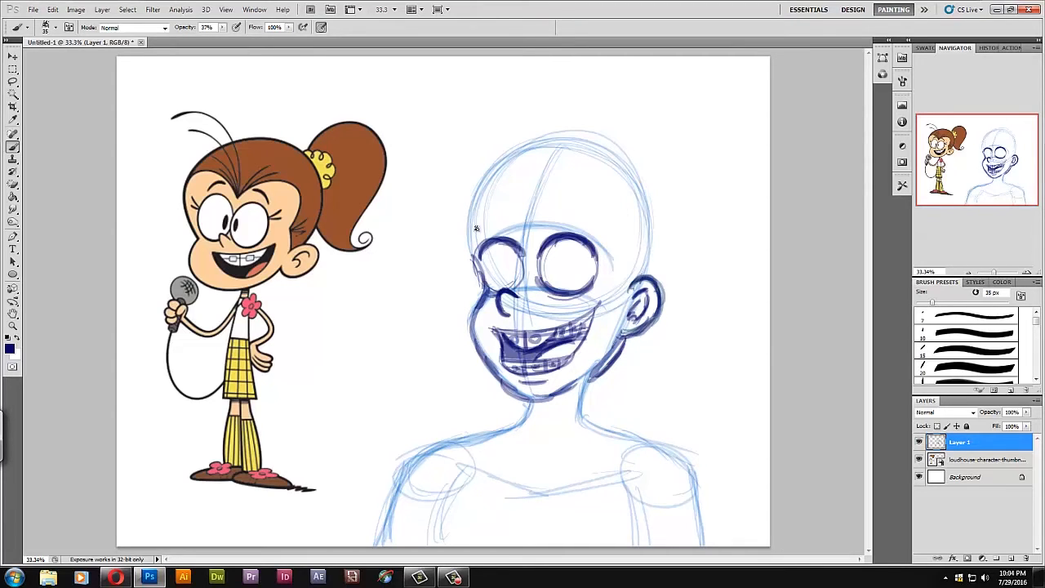
Step: Ink the head outline from the left temple over the top down to the ear
mouse_move(477, 227)
left_mouse_down()
mouse_move(500, 206)
mouse_move(514, 217)
mouse_move(576, 206)
mouse_move(602, 214)
mouse_move(629, 281)
left_mouse_up()
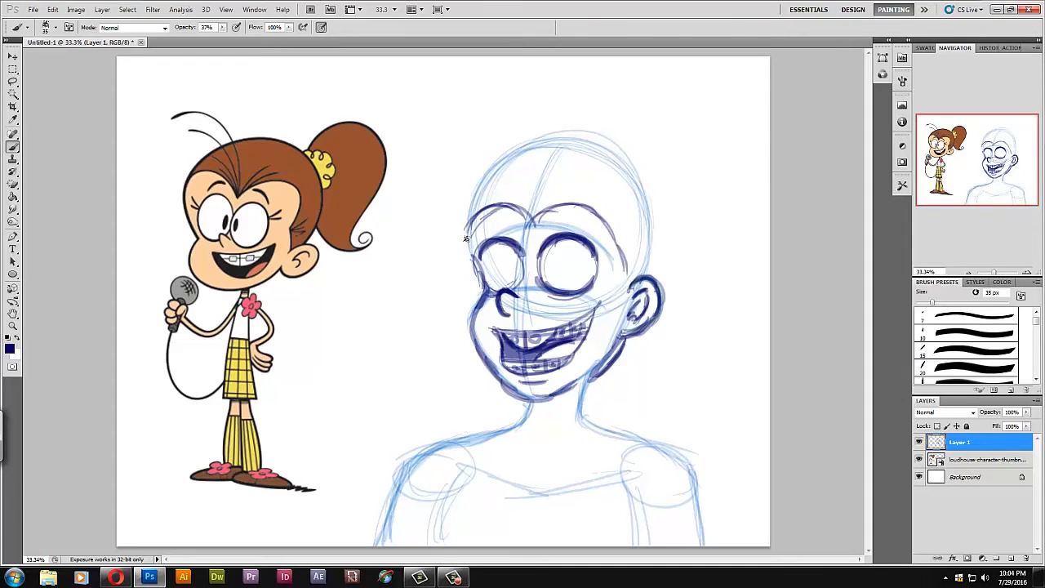
mouse_move(468, 235)
left_mouse_down()
mouse_move(471, 179)
mouse_move(514, 150)
left_mouse_up()
mouse_move(476, 192)
left_mouse_down()
mouse_move(523, 160)
mouse_move(597, 139)
left_mouse_up()
mouse_move(506, 151)
left_mouse_down()
mouse_move(596, 156)
mouse_move(637, 175)
left_mouse_up()
mouse_move(621, 155)
left_mouse_down()
mouse_move(654, 278)
mouse_move(642, 176)
mouse_move(502, 151)
mouse_move(465, 245)
mouse_move(478, 273)
left_mouse_up()
mouse_move(531, 151)
left_mouse_down()
mouse_move(613, 139)
mouse_move(657, 229)
mouse_move(625, 282)
left_mouse_up()
mouse_move(589, 204)
left_mouse_down()
mouse_move(619, 249)
mouse_move(625, 298)
mouse_move(617, 225)
mouse_move(572, 200)
mouse_move(469, 214)
mouse_move(519, 171)
mouse_move(418, 124)
mouse_move(529, 215)
left_mouse_up()
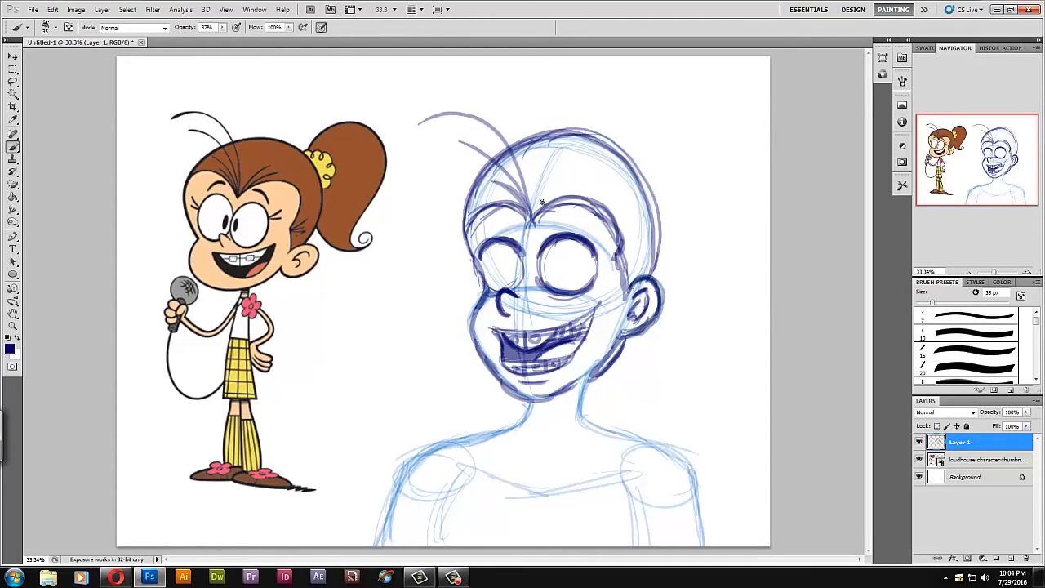
Step: Draw hair strands over the forehead and a curly scrunchie at the crown
left_click_drag(535, 214, 591, 193)
left_click_drag(581, 137, 639, 185)
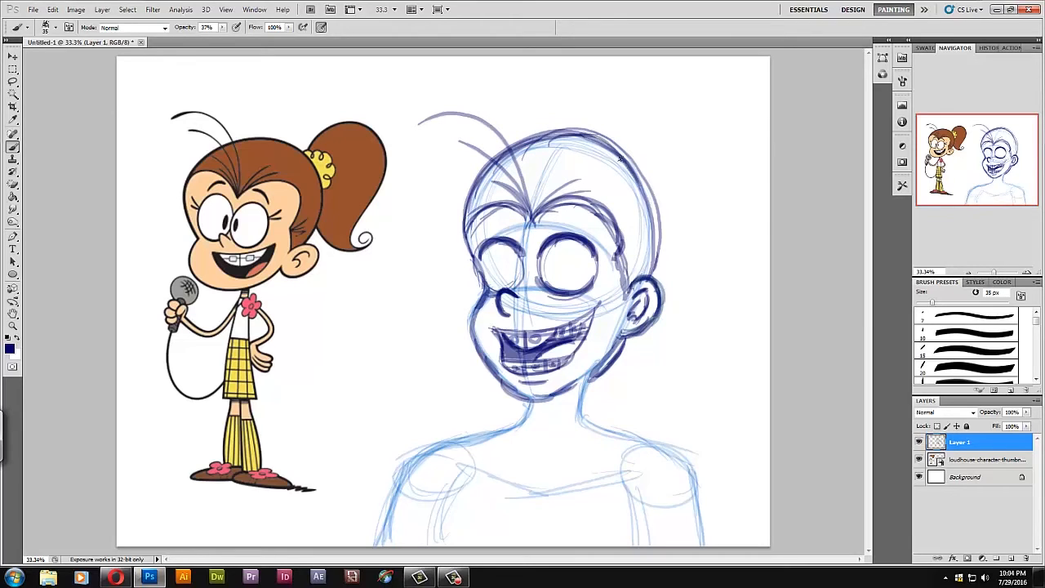
mouse_move(611, 128)
left_mouse_down()
mouse_move(601, 136)
mouse_move(621, 122)
mouse_move(664, 175)
left_mouse_up()
left_click_drag(595, 131, 601, 139)
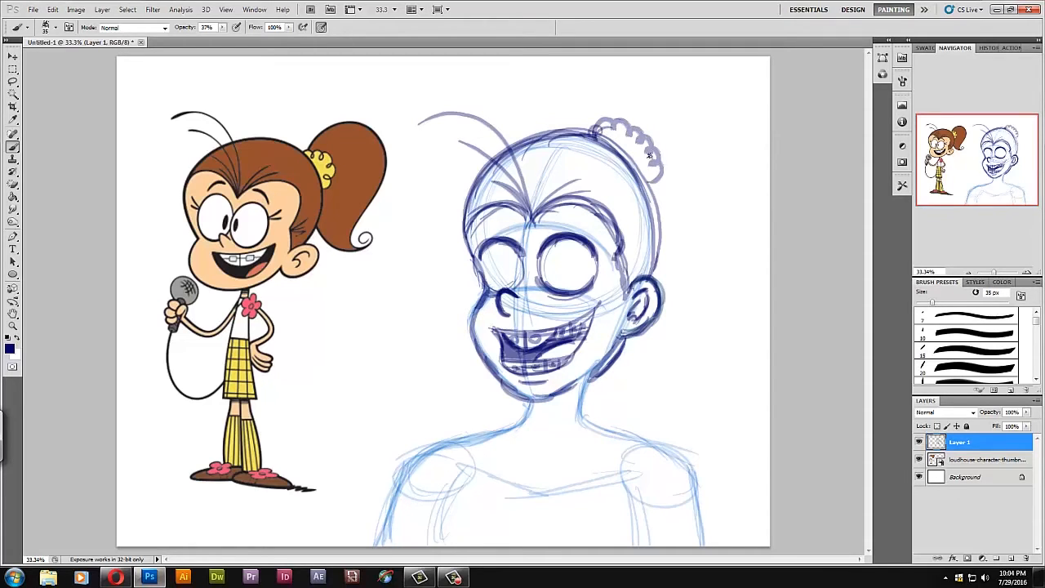
left_click_drag(652, 173, 656, 189)
Step: Outline a long ponytail with its outer curve, strands and curled end
mouse_move(592, 131)
left_mouse_down()
mouse_move(646, 72)
mouse_move(685, 77)
mouse_move(731, 147)
mouse_move(715, 245)
left_mouse_up()
mouse_move(611, 93)
left_mouse_down()
mouse_move(735, 122)
mouse_move(678, 343)
left_mouse_up()
left_click_drag(711, 228, 682, 392)
mouse_move(682, 304)
left_mouse_down()
mouse_move(674, 391)
mouse_move(735, 406)
mouse_move(661, 391)
mouse_move(641, 347)
left_mouse_up()
left_click_drag(645, 392, 633, 317)
Step: Darken the ponytail and hair behind the ear, then draw the left eyebrow
mouse_move(649, 200)
left_mouse_down()
mouse_move(693, 163)
mouse_move(649, 204)
left_mouse_up()
mouse_move(594, 114)
left_mouse_down()
mouse_move(700, 81)
mouse_move(735, 226)
left_mouse_up()
left_click_drag(723, 228, 670, 392)
left_click_drag(635, 344, 686, 408)
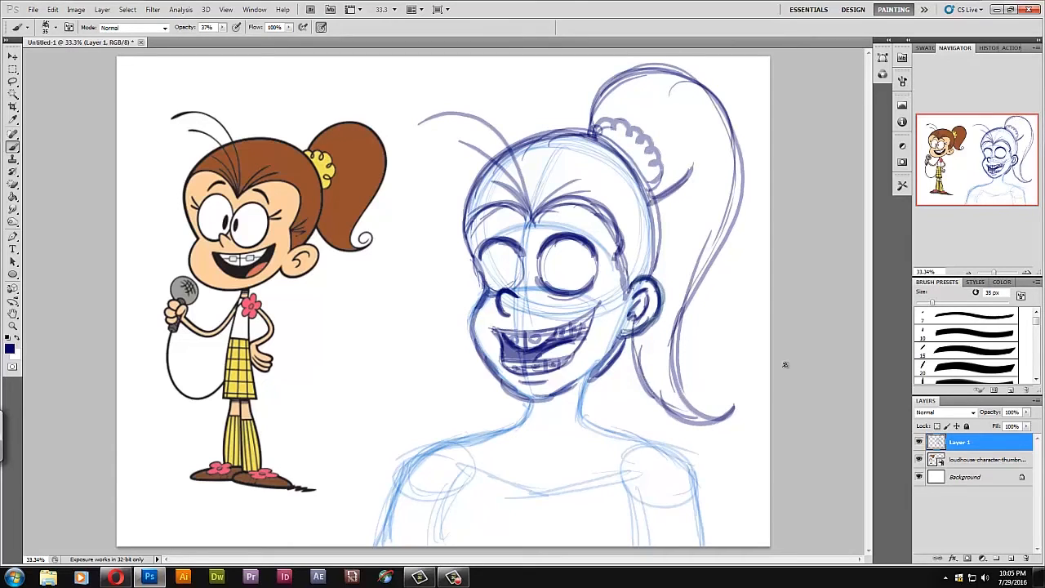
mouse_move(480, 221)
left_mouse_down()
mouse_move(475, 238)
mouse_move(496, 219)
mouse_move(521, 229)
mouse_move(580, 214)
mouse_move(602, 225)
left_mouse_up()
Step: Darken the upper eyelids, add lash curls at the eye corners and dot a pupil
left_click_drag(490, 223, 476, 237)
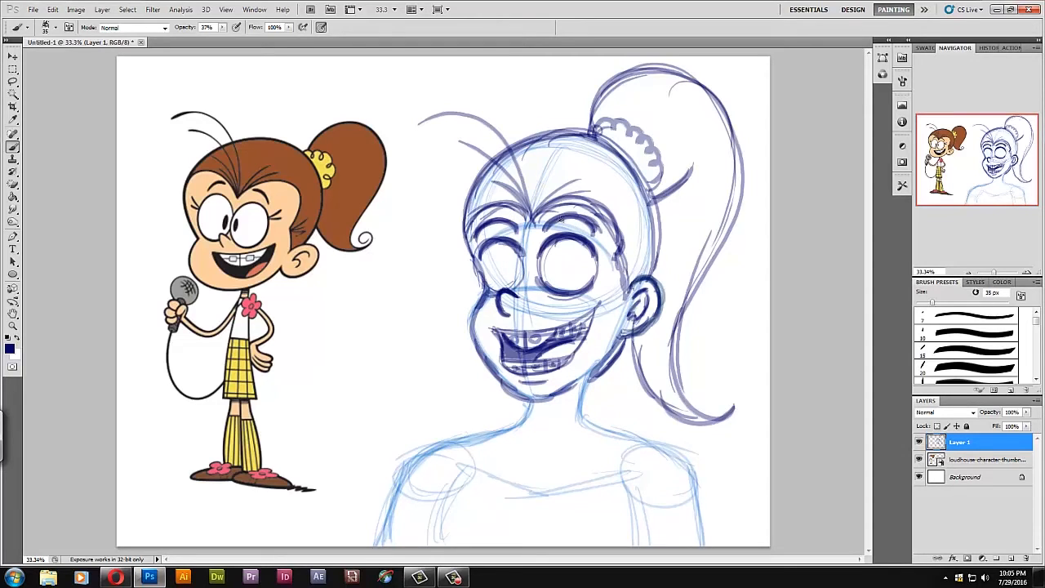
left_click_drag(579, 222, 603, 239)
mouse_move(480, 256)
left_mouse_down()
mouse_move(457, 267)
mouse_move(484, 251)
left_mouse_up()
mouse_move(592, 253)
left_mouse_down()
mouse_move(606, 260)
mouse_move(621, 243)
left_mouse_up()
left_click_drag(459, 263, 472, 250)
left_click_drag(594, 246, 618, 241)
left_click_drag(599, 258, 619, 251)
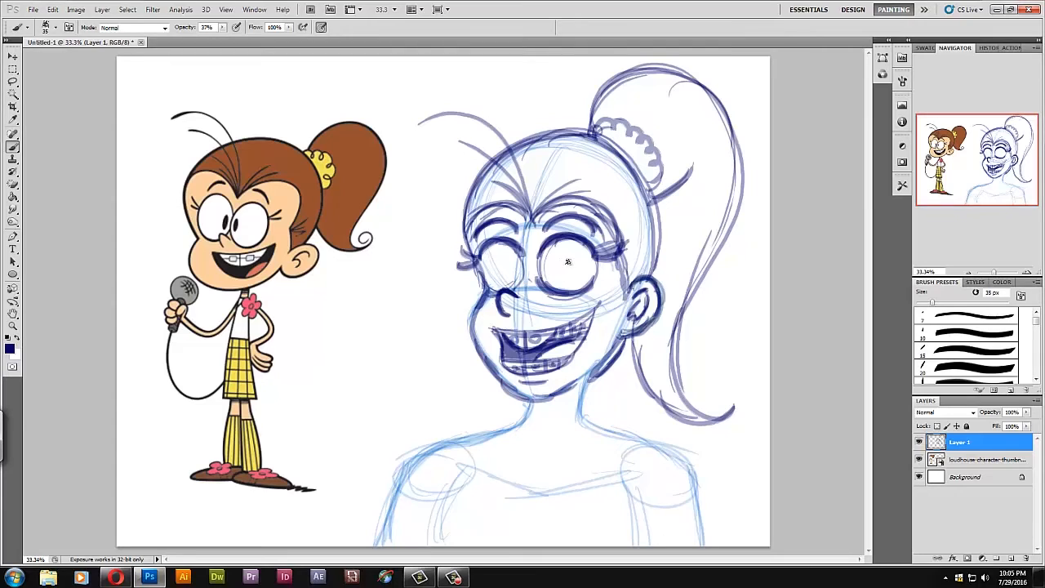
left_click_drag(567, 258, 510, 271)
Step: Ink both sides of the neck below the chin in darker navy
left_click_drag(588, 374, 585, 420)
left_click_drag(530, 396, 515, 433)
left_click_drag(576, 388, 581, 430)
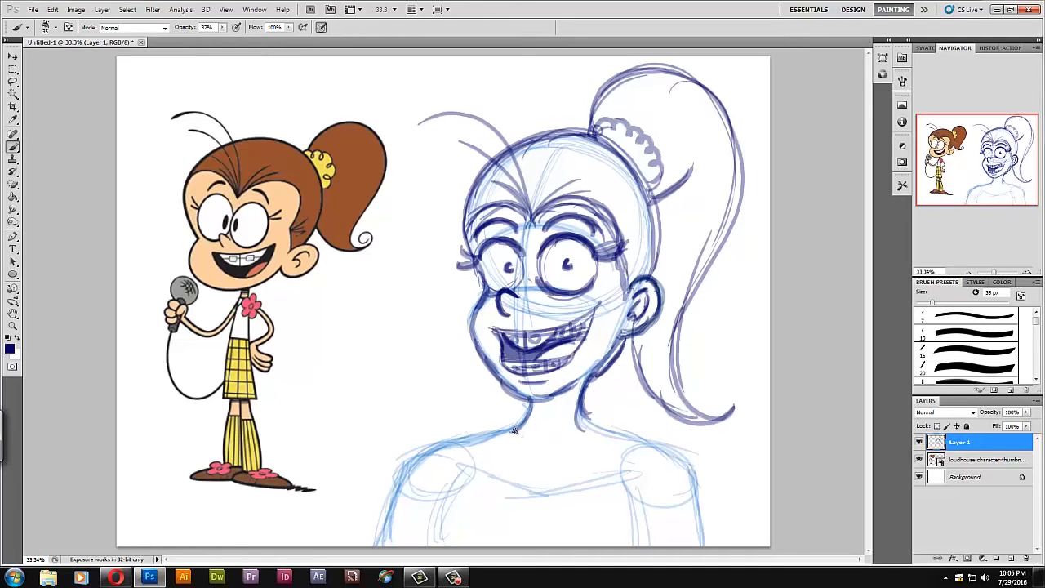
Step: Draw the V-neck collar lines with the left collar edge and collarbone
left_click_drag(515, 426, 542, 464)
mouse_move(513, 421)
left_mouse_down()
mouse_move(473, 490)
mouse_move(527, 482)
mouse_move(628, 419)
left_mouse_up()
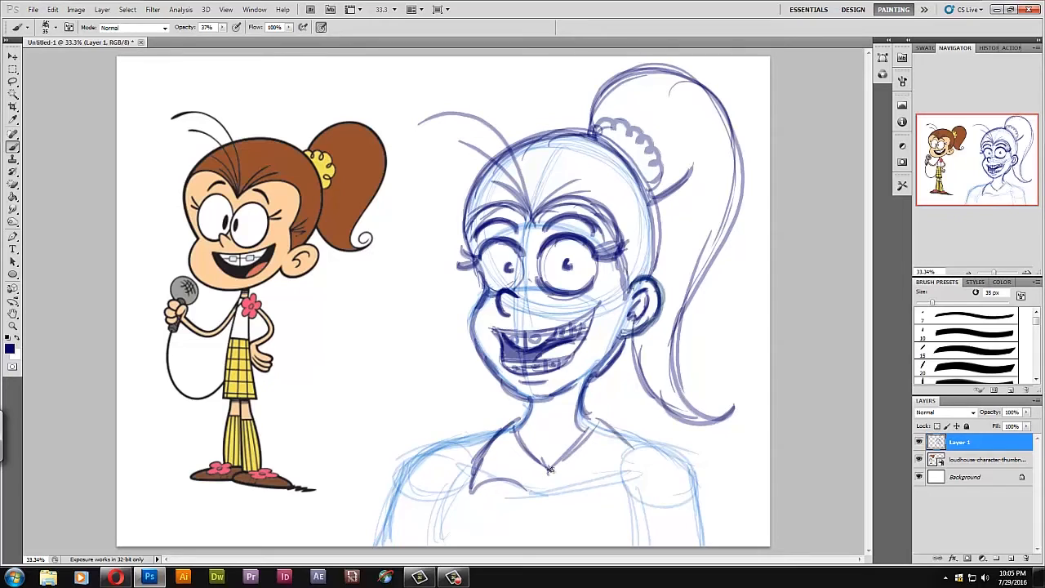
left_click_drag(550, 466, 549, 487)
left_click_drag(543, 478, 480, 494)
mouse_move(572, 469)
left_mouse_down()
mouse_move(573, 502)
mouse_move(570, 470)
mouse_move(470, 499)
left_mouse_up()
Step: Thicken the collar and V-neck and ink the right collar and collarbone
left_click_drag(468, 429, 511, 500)
left_click_drag(547, 461, 581, 492)
left_click_drag(591, 412, 627, 475)
mouse_move(627, 470)
left_mouse_down()
mouse_move(538, 491)
mouse_move(621, 490)
left_mouse_up()
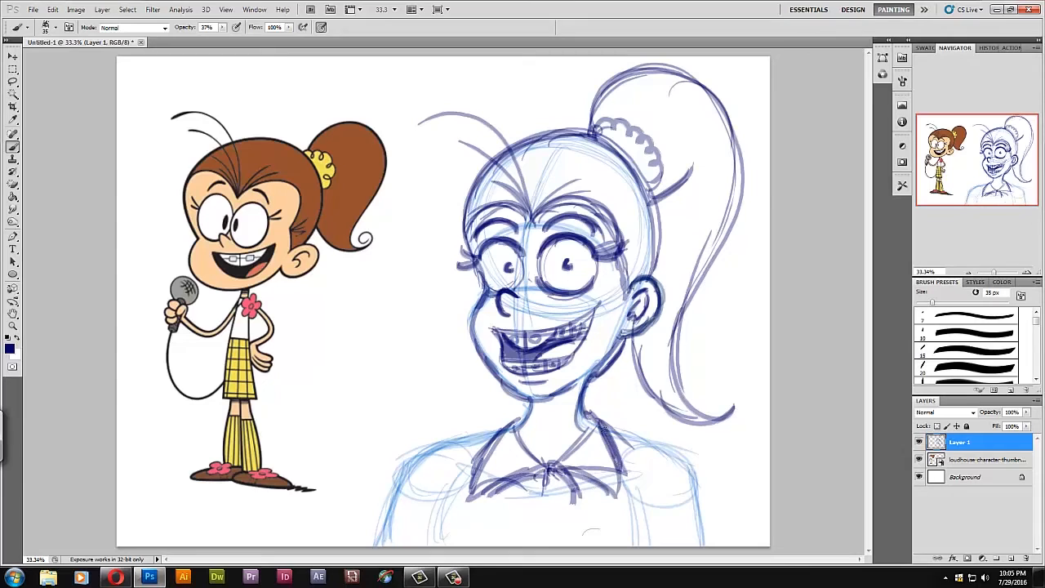
mouse_move(603, 423)
left_mouse_down()
mouse_move(624, 495)
mouse_move(609, 478)
mouse_move(539, 489)
mouse_move(578, 494)
mouse_move(502, 497)
left_mouse_up()
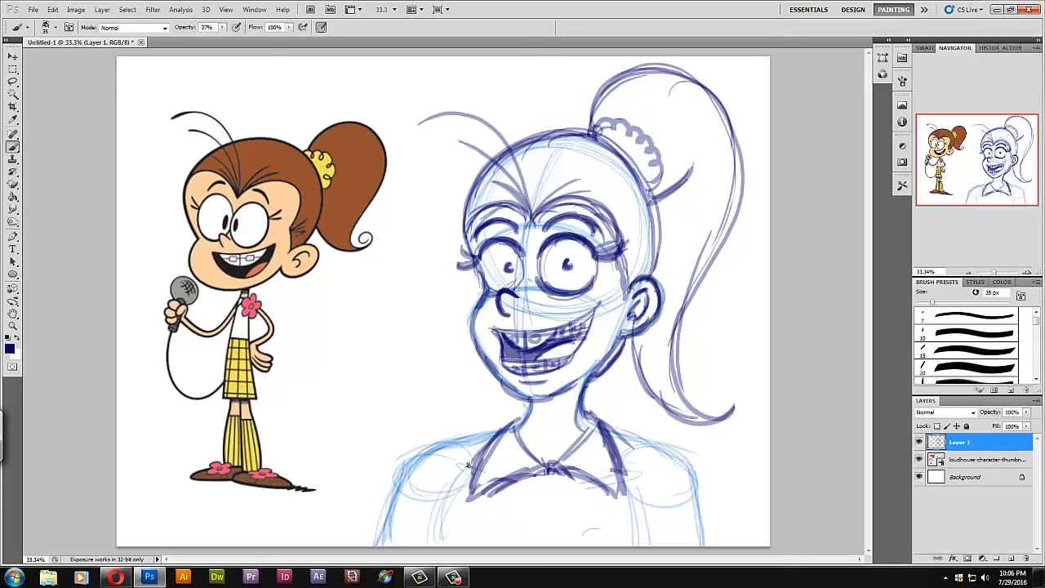
Step: Draw the shirt's shoulder straps and ink both shoulders down the arms
left_click_drag(474, 477, 437, 546)
left_click_drag(621, 477, 630, 548)
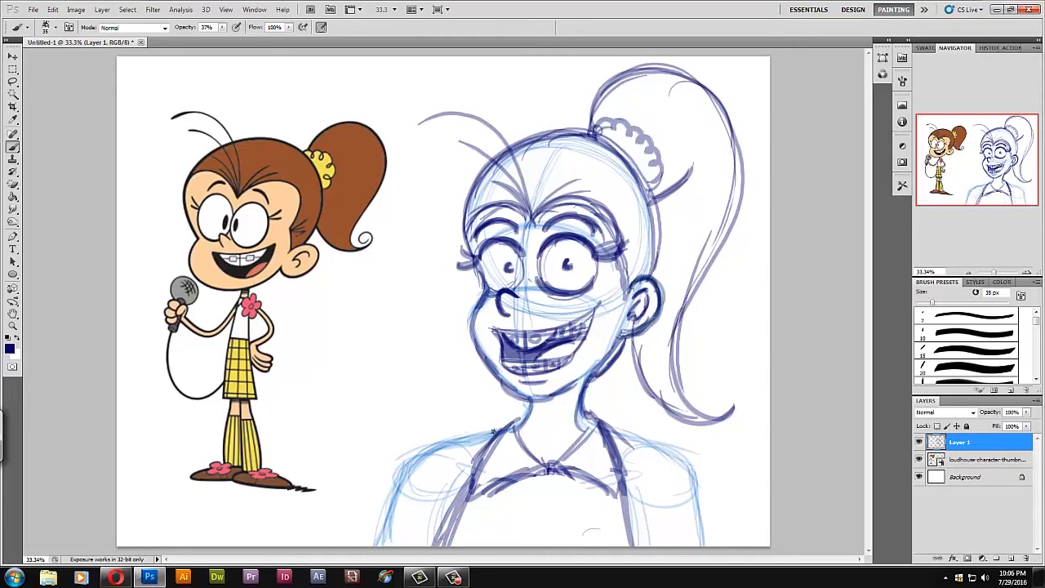
mouse_move(494, 428)
left_mouse_down()
mouse_move(408, 448)
mouse_move(386, 547)
left_mouse_up()
left_click_drag(424, 449, 404, 506)
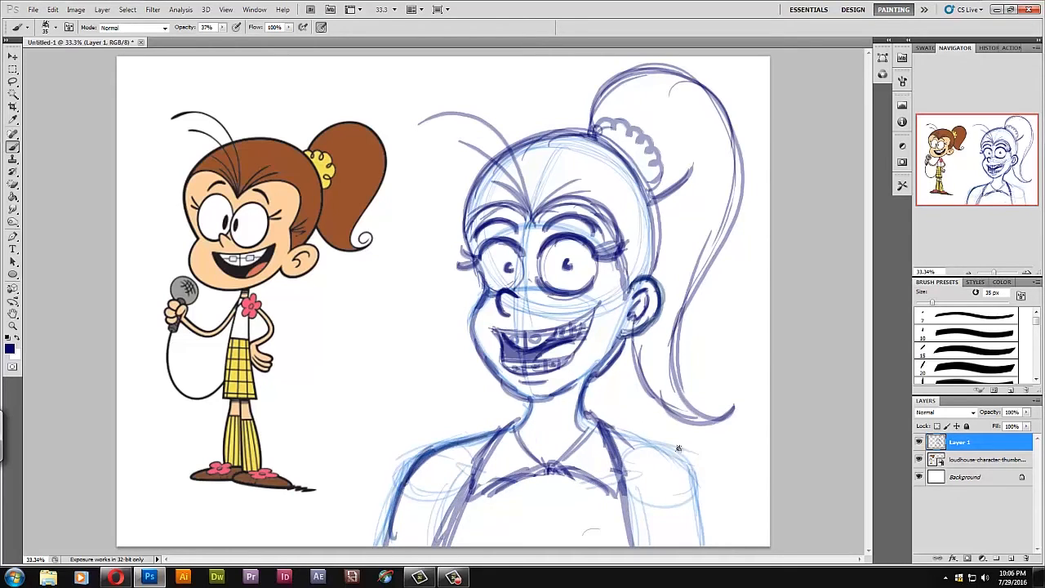
mouse_move(606, 423)
left_mouse_down()
mouse_move(687, 454)
mouse_move(698, 539)
left_mouse_up()
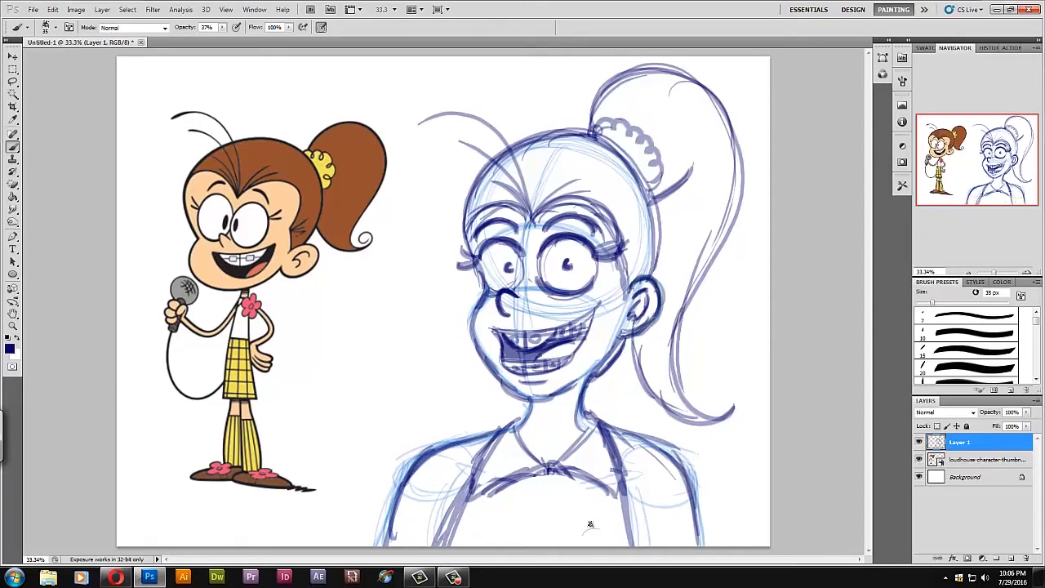
Step: Draw a small button and a bold petal flower corsage on the shirt
left_click_drag(601, 525, 602, 526)
mouse_move(591, 511)
left_mouse_down()
mouse_move(645, 494)
mouse_move(630, 529)
mouse_move(584, 515)
left_mouse_up()
mouse_move(584, 502)
left_mouse_down()
mouse_move(552, 494)
mouse_move(572, 523)
mouse_move(559, 543)
left_mouse_up()
left_click_drag(620, 529, 596, 541)
mouse_move(615, 506)
left_mouse_down()
mouse_move(631, 531)
mouse_move(605, 474)
mouse_move(565, 522)
mouse_move(572, 539)
mouse_move(645, 522)
mouse_move(654, 543)
left_mouse_up()
mouse_move(658, 507)
left_mouse_down()
mouse_move(617, 504)
mouse_move(592, 470)
mouse_move(555, 506)
mouse_move(572, 544)
mouse_move(645, 535)
left_mouse_up()
Step: Darken the left shoulder, collar, both neck sides and the ponytail's lower edge
left_click_drag(472, 481, 445, 546)
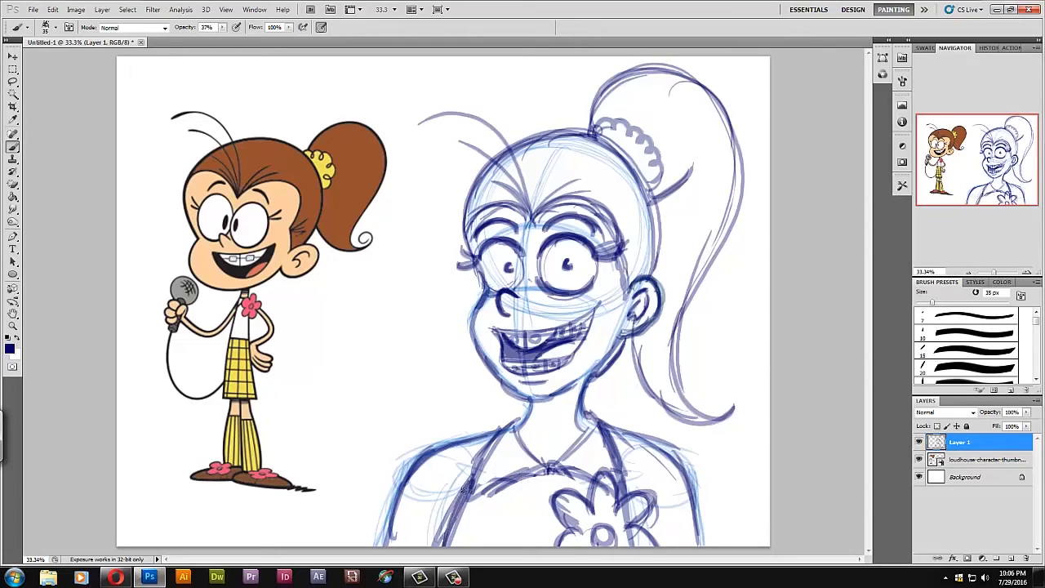
mouse_move(441, 490)
left_mouse_down()
mouse_move(394, 522)
mouse_move(397, 546)
left_mouse_up()
left_click_drag(399, 506, 439, 457)
left_click_drag(527, 406, 514, 436)
mouse_move(585, 383)
left_mouse_down()
mouse_move(595, 436)
mouse_move(579, 452)
left_mouse_up()
left_click_drag(522, 412, 514, 445)
left_click_drag(612, 433, 676, 455)
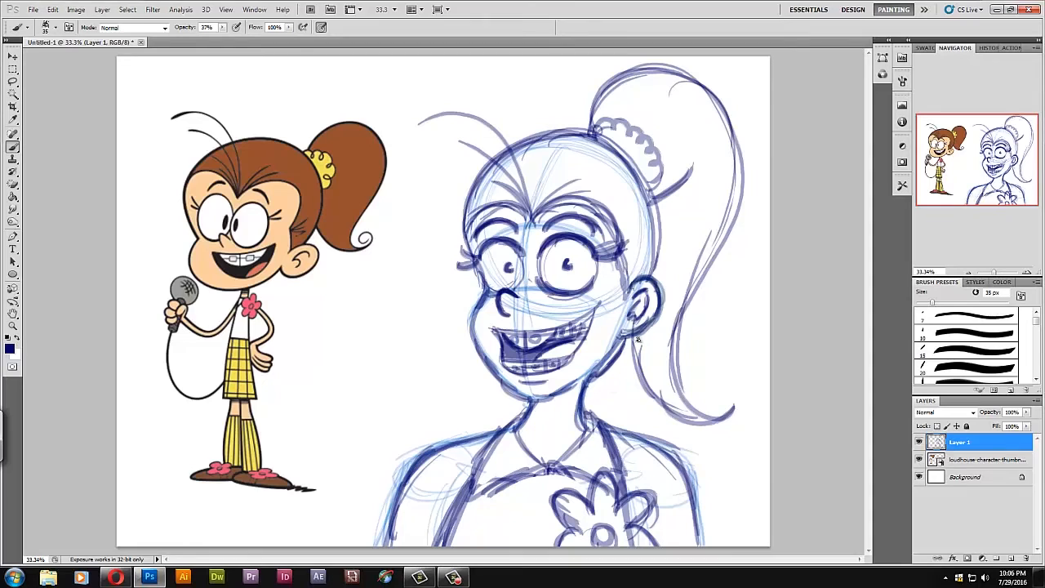
left_click_drag(635, 337, 640, 373)
left_click_drag(641, 374, 670, 402)
Step: Add hatch marks by the right eye and darken the head top, hair tie and ponytail curve
left_click_drag(631, 250, 652, 278)
mouse_move(466, 233)
left_mouse_down()
mouse_move(539, 135)
mouse_move(620, 171)
left_mouse_up()
mouse_move(588, 131)
left_mouse_down()
mouse_move(631, 122)
mouse_move(673, 180)
mouse_move(584, 94)
mouse_move(586, 80)
mouse_move(621, 72)
mouse_move(719, 98)
left_mouse_up()
left_click_drag(703, 88, 739, 179)
left_click_drag(738, 122, 710, 270)
mouse_move(647, 190)
left_mouse_down()
mouse_move(653, 261)
mouse_move(629, 156)
mouse_move(555, 133)
left_mouse_up()
Step: Darken the left cheek, right jaw line and the lower lip and mouth
mouse_move(479, 175)
left_mouse_down()
mouse_move(469, 245)
mouse_move(488, 295)
mouse_move(474, 308)
left_mouse_up()
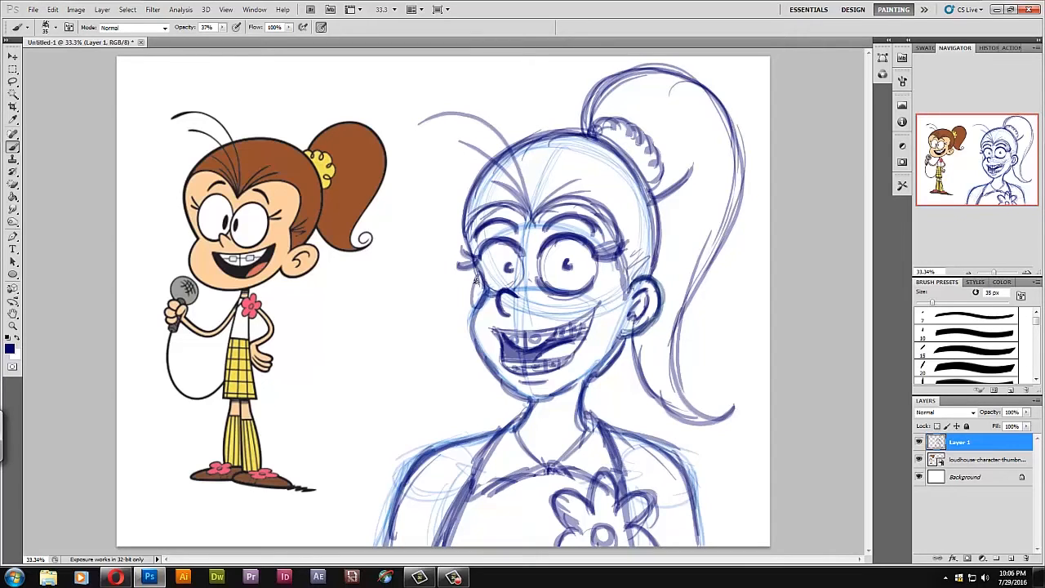
left_click_drag(471, 273, 475, 310)
left_click_drag(603, 361, 585, 408)
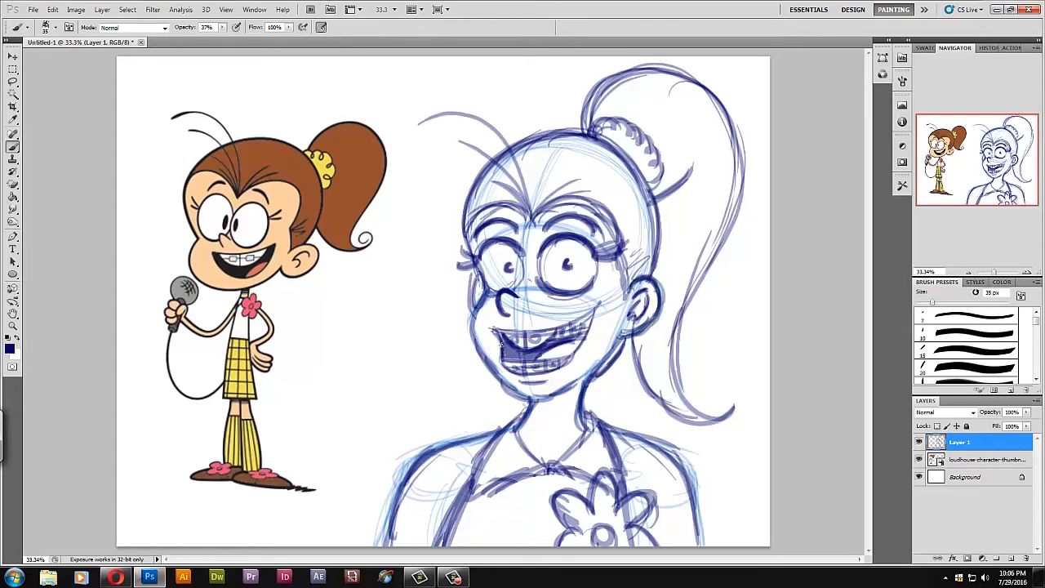
mouse_move(503, 349)
left_mouse_down()
mouse_move(539, 359)
mouse_move(588, 337)
mouse_move(529, 355)
left_mouse_up()
Step: Open The_Loud_House_Two_Boys_2.png from the Loudhouse Roundhouse folder as a new document
left_click(34, 9)
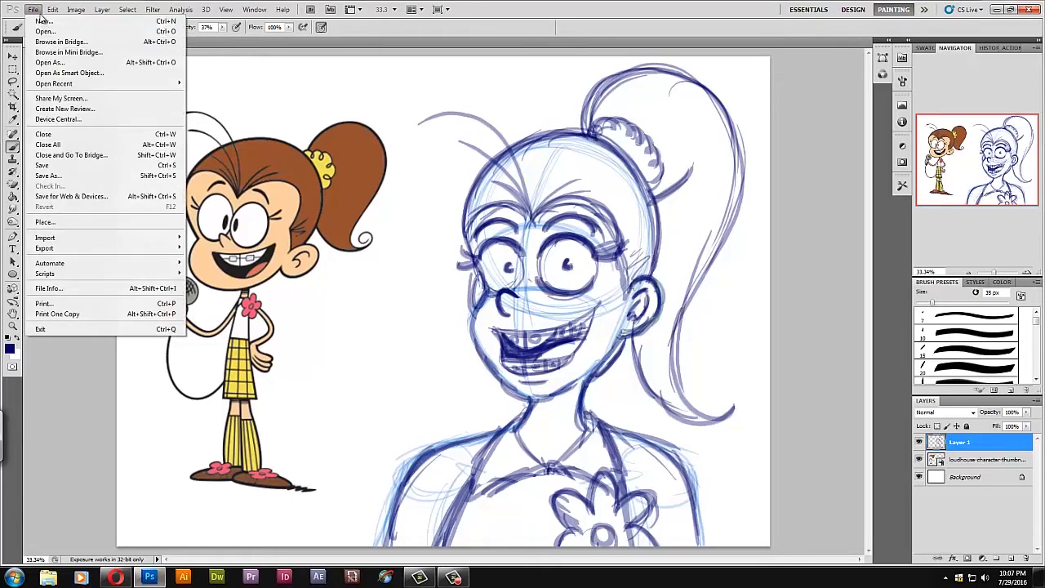
left_click(45, 31)
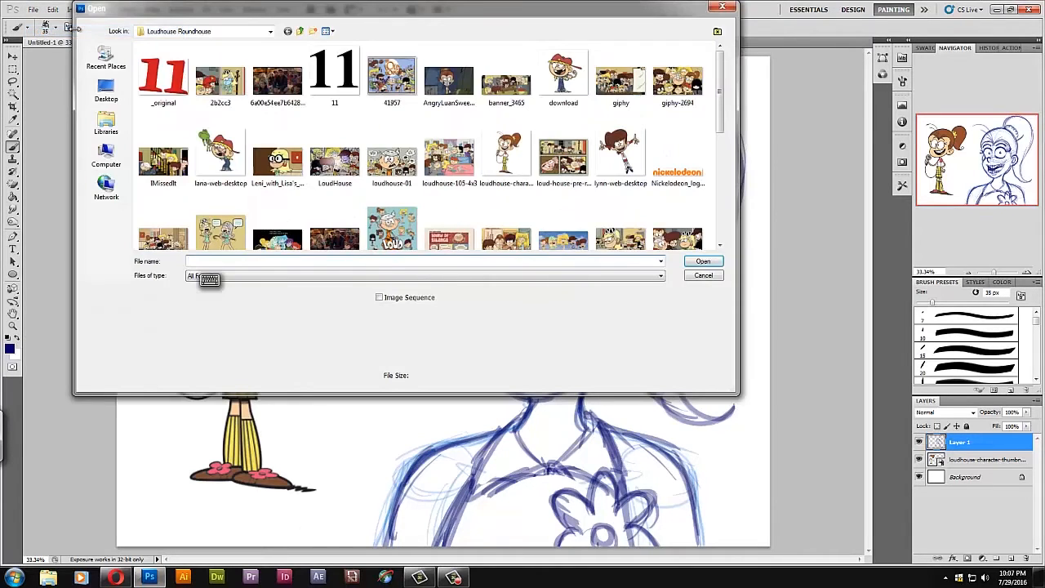
left_click_drag(720, 74, 716, 196)
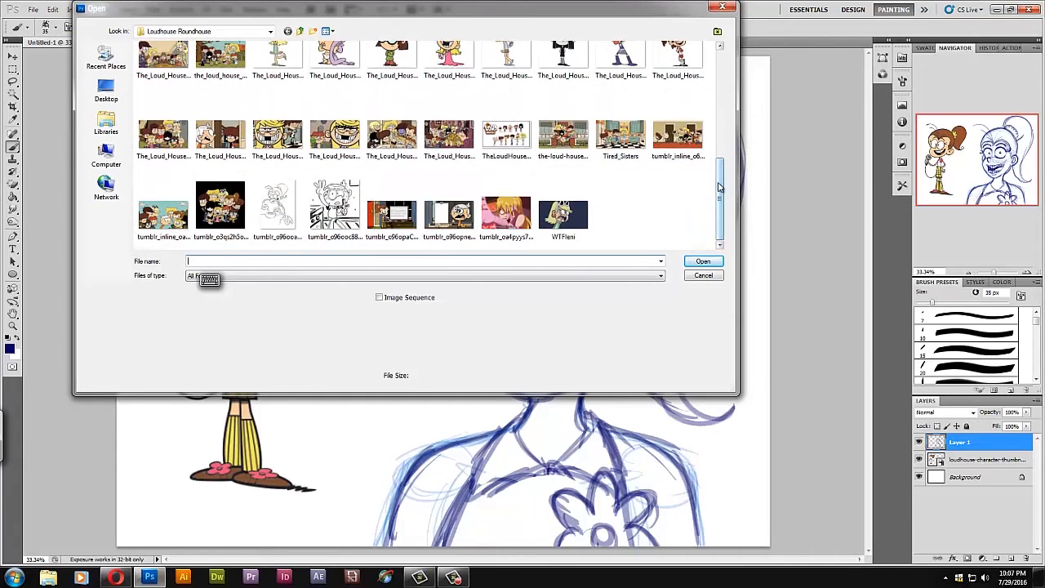
left_click_drag(716, 196, 722, 178)
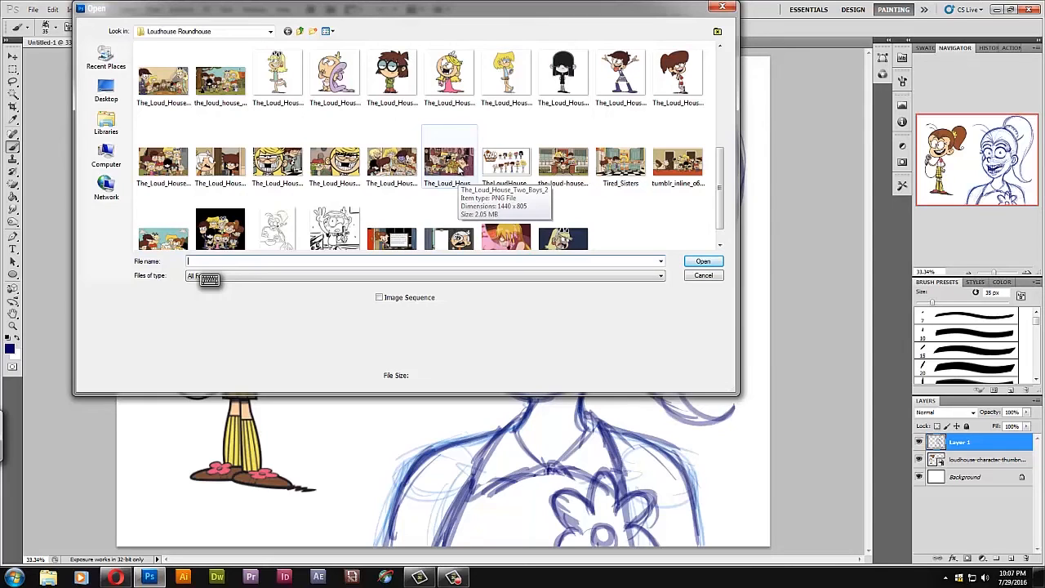
double_click(459, 170)
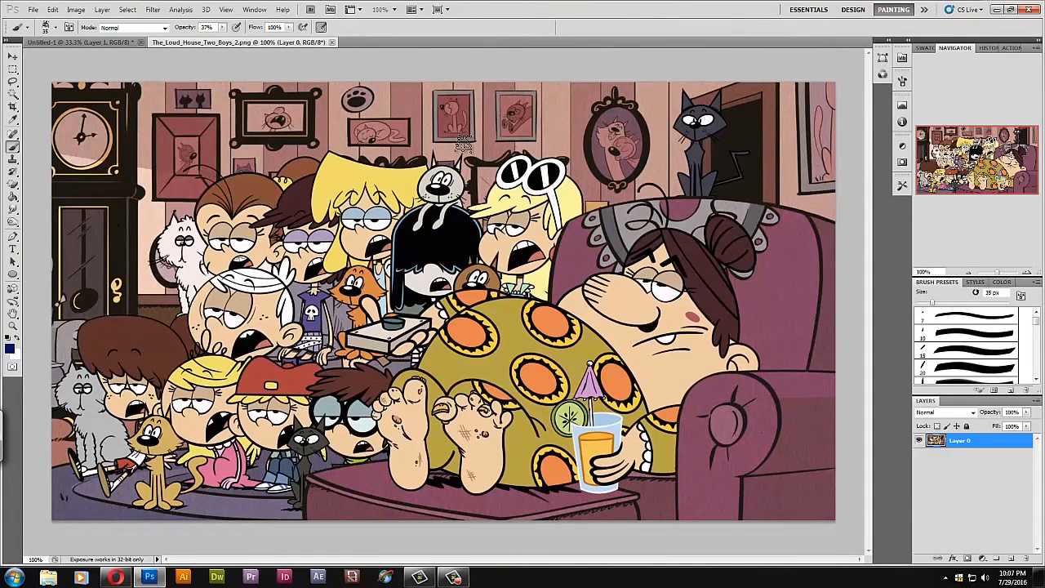
Step: Select the Eyedropper, try a blue in the foreground Color Picker, then close it
left_click(14, 120)
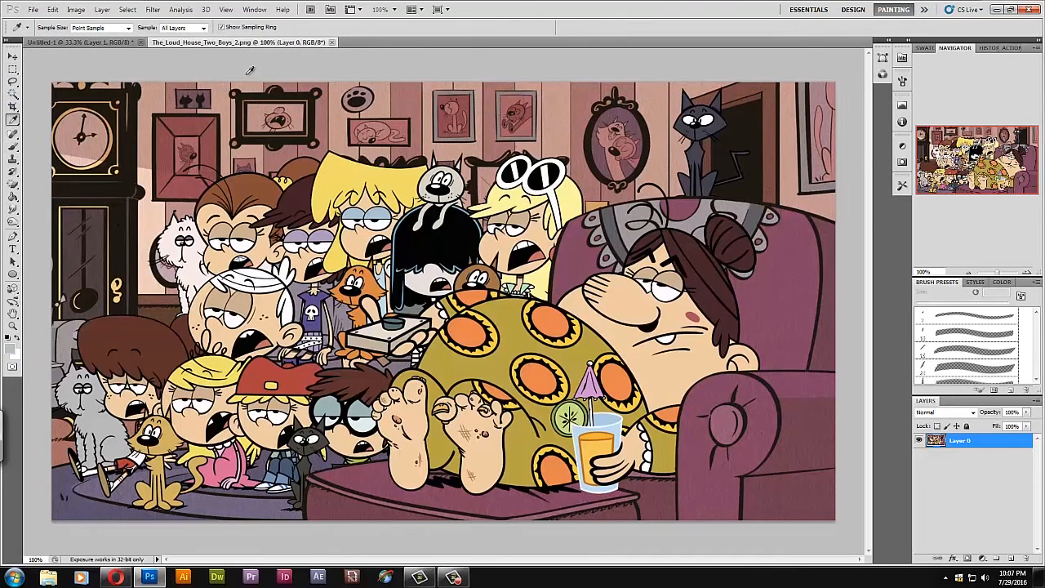
left_click(12, 345)
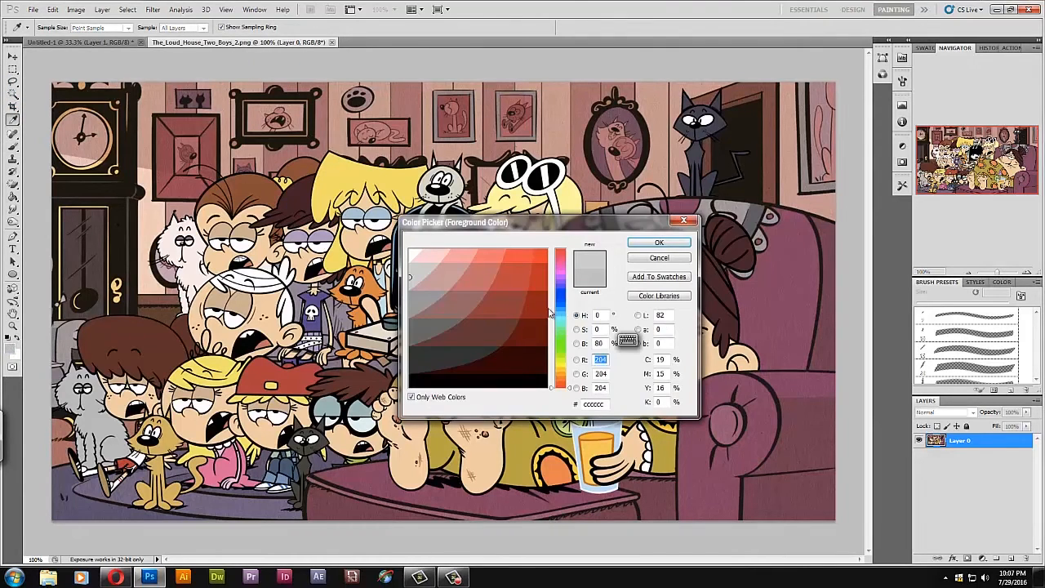
left_click(557, 304)
left_click(539, 278)
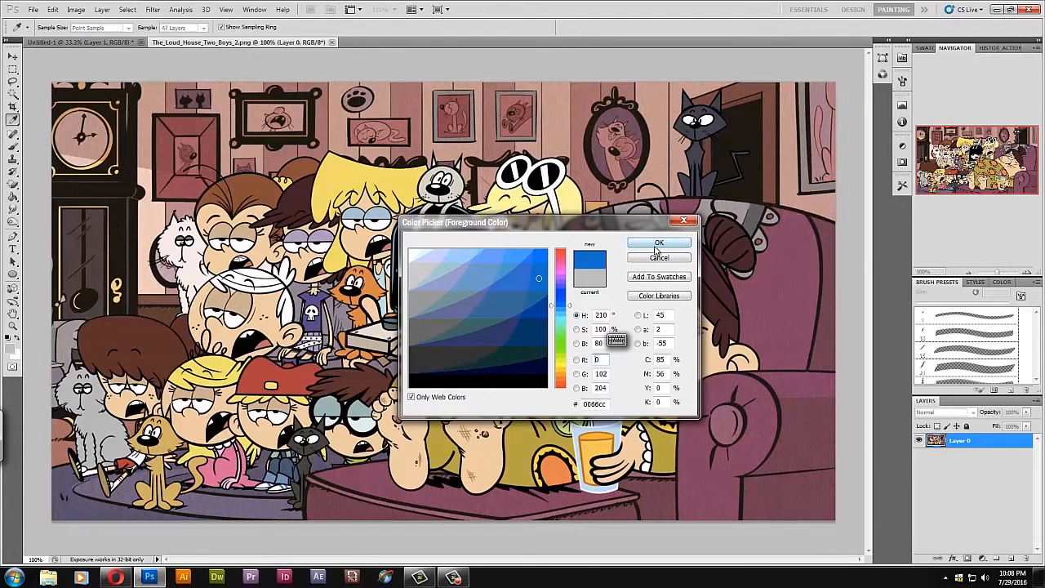
left_click(683, 225)
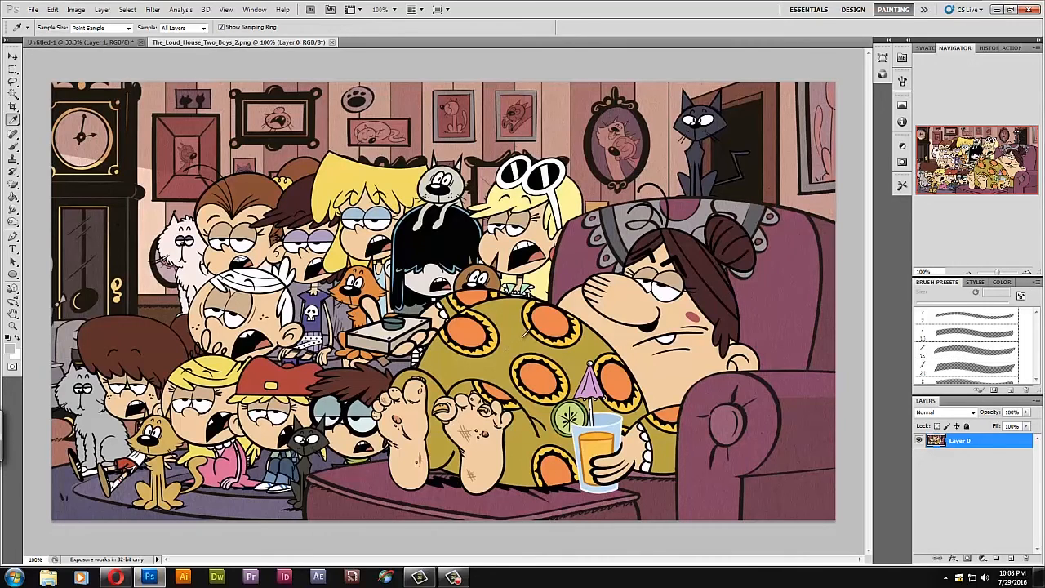
scroll(510, 327, "up", 2)
scroll(510, 327, "up", 2)
scroll(510, 327, "up", 2)
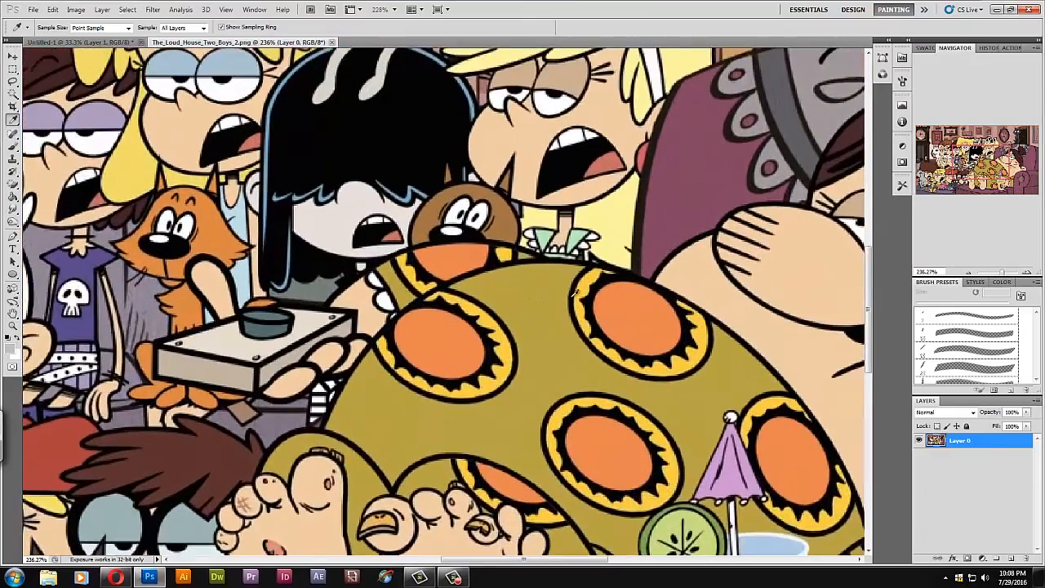
scroll(490, 367, "up", 1)
scroll(490, 368, "down", 4)
scroll(491, 367, "down", 2)
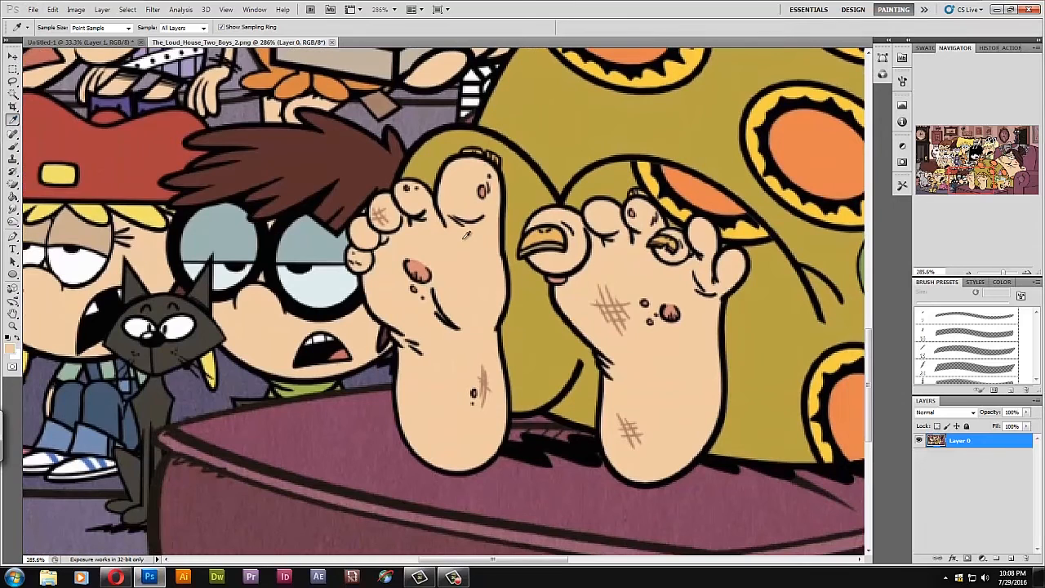
Step: Switch to a 15 px brush at 100% opacity and dab skin colour on the left foot
key("b")
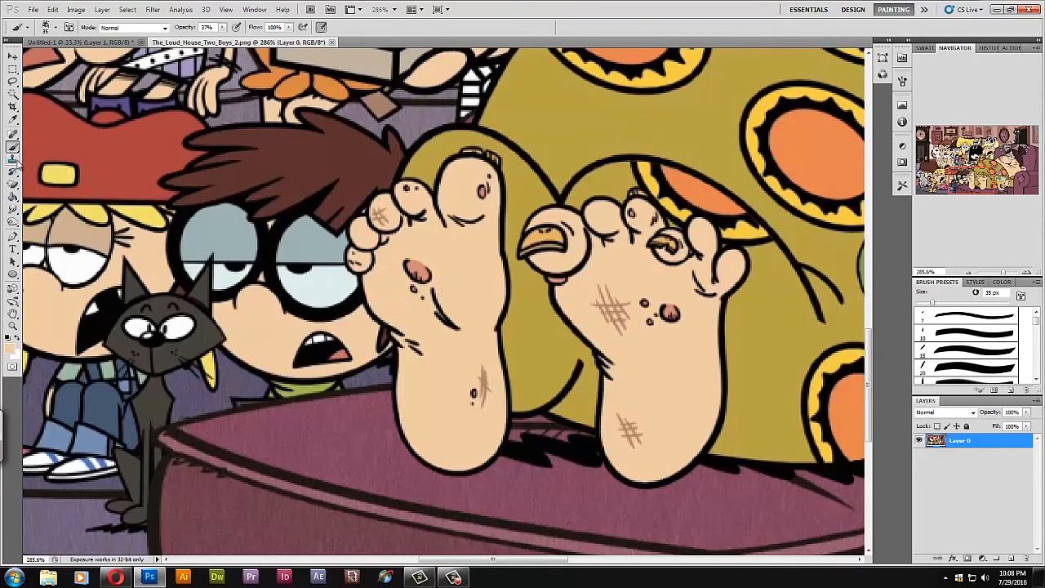
left_click(55, 27)
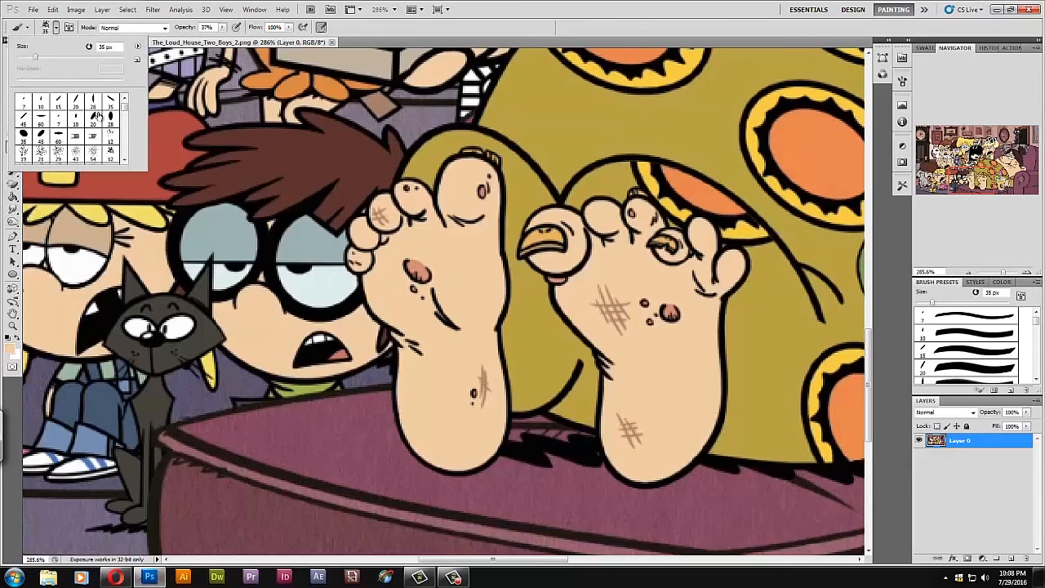
left_click_drag(124, 102, 127, 153)
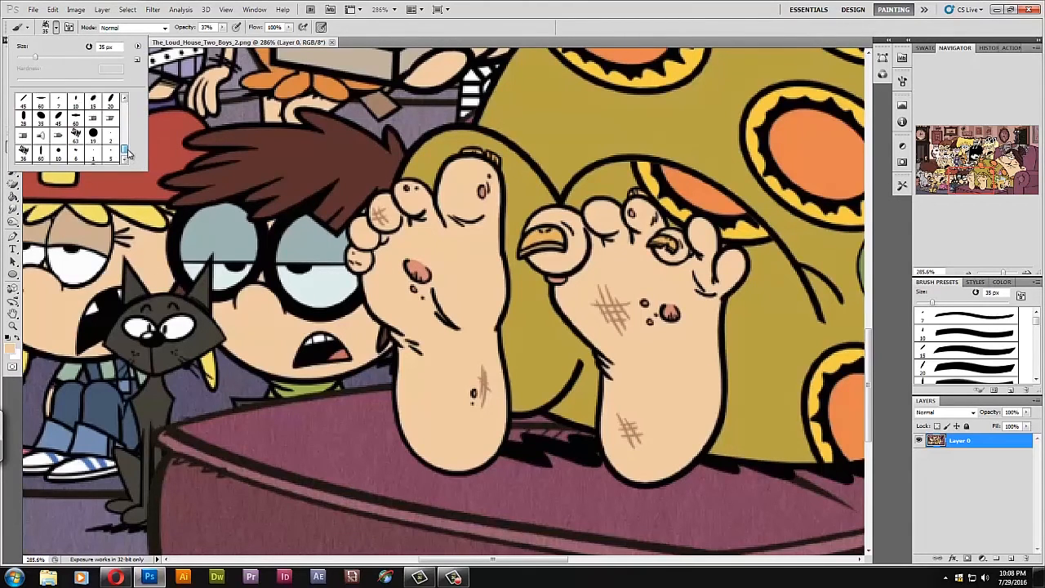
left_click(100, 139)
left_click(354, 36)
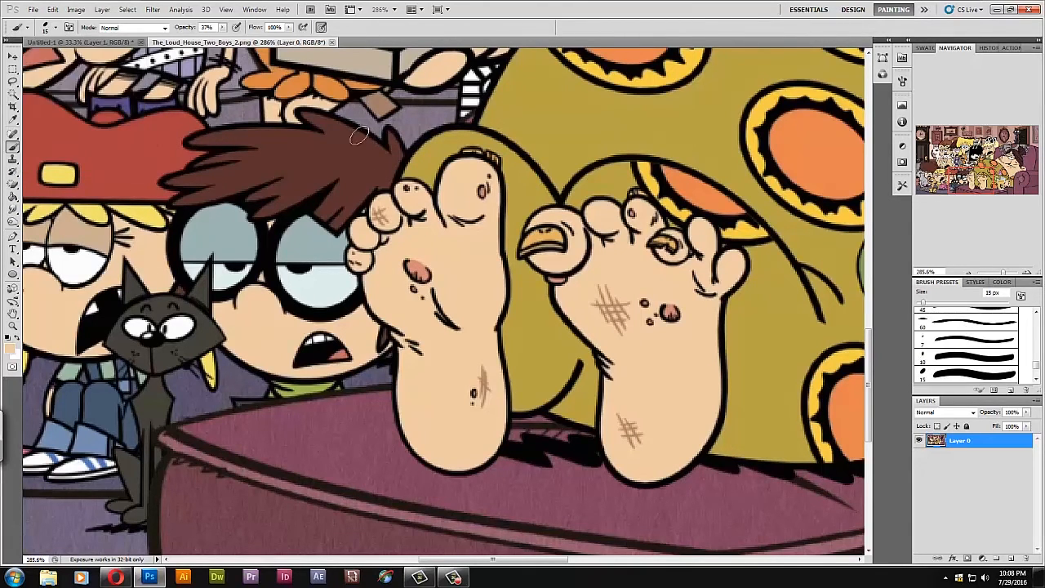
left_click_drag(412, 257, 421, 273)
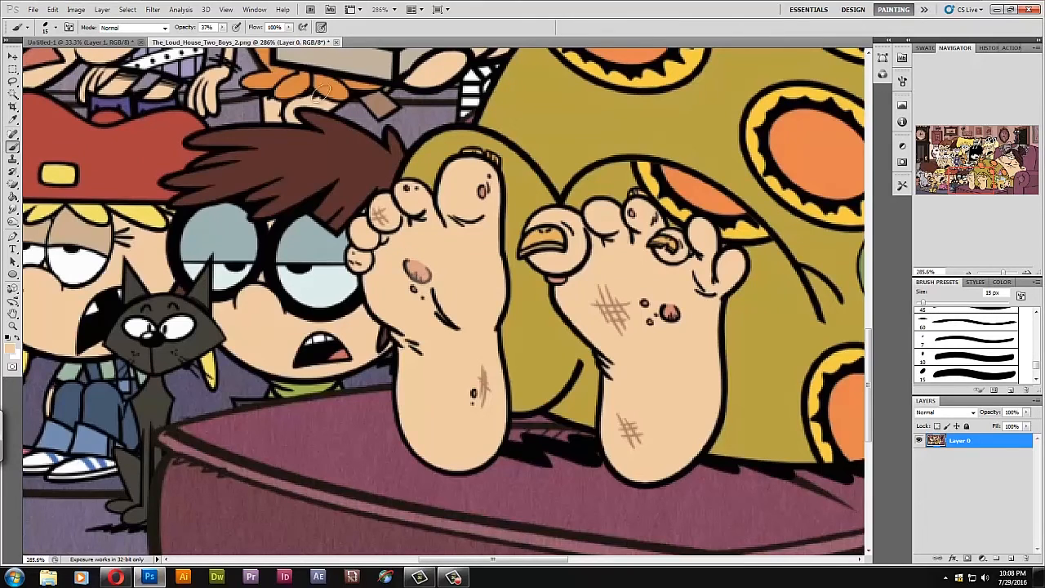
left_click(222, 27)
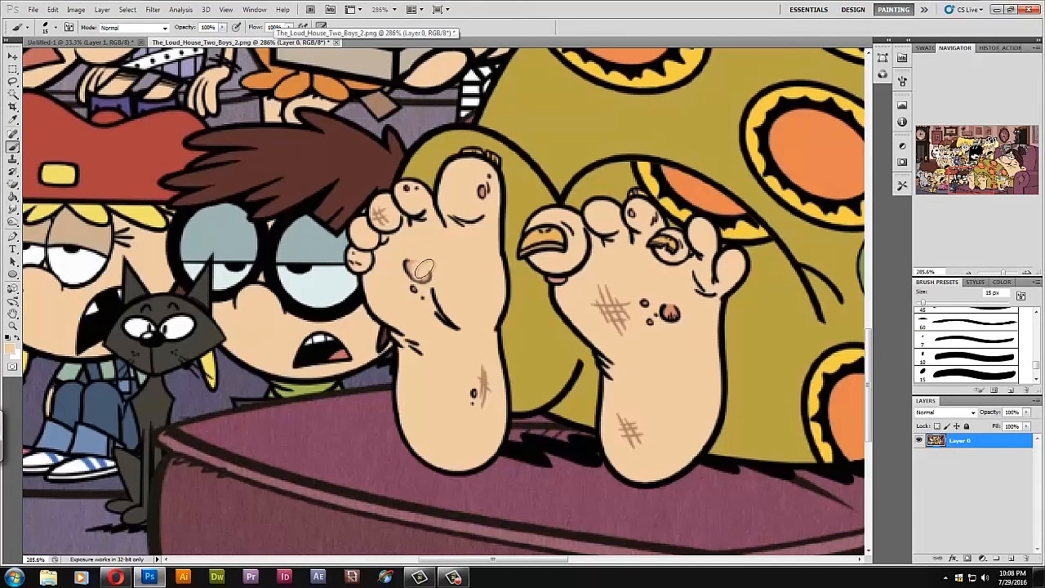
Step: Paint skin colour over the blemishes and crosshatch on both feet, then add Layer 1
mouse_move(425, 269)
left_mouse_down()
mouse_move(404, 253)
mouse_move(415, 294)
left_mouse_up()
left_click_drag(470, 380, 482, 396)
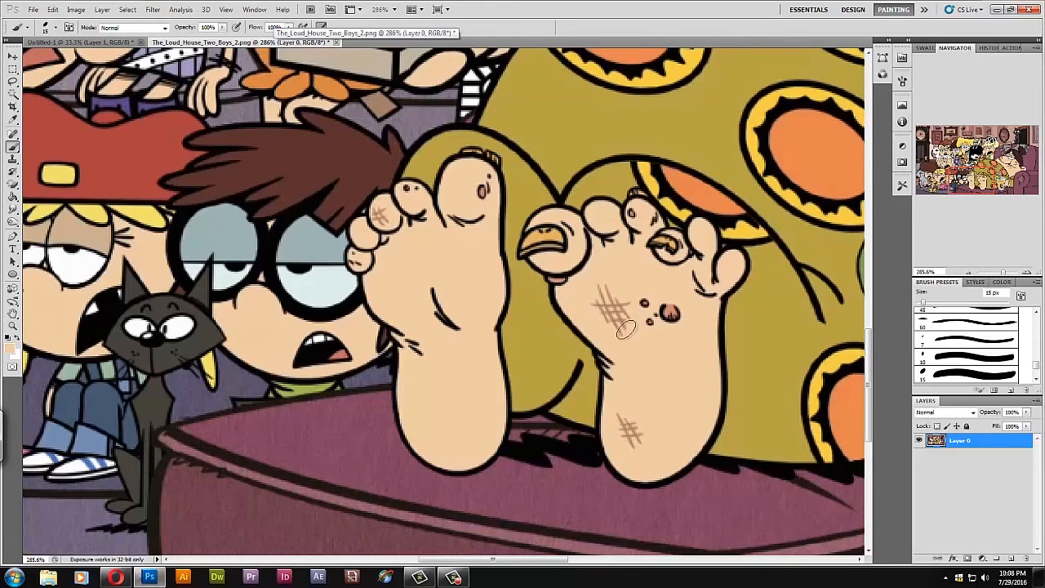
mouse_move(625, 326)
left_mouse_down()
mouse_move(604, 294)
mouse_move(620, 322)
mouse_move(674, 314)
mouse_move(653, 299)
left_mouse_up()
mouse_move(621, 416)
left_mouse_down()
mouse_move(637, 441)
mouse_move(622, 425)
left_mouse_up()
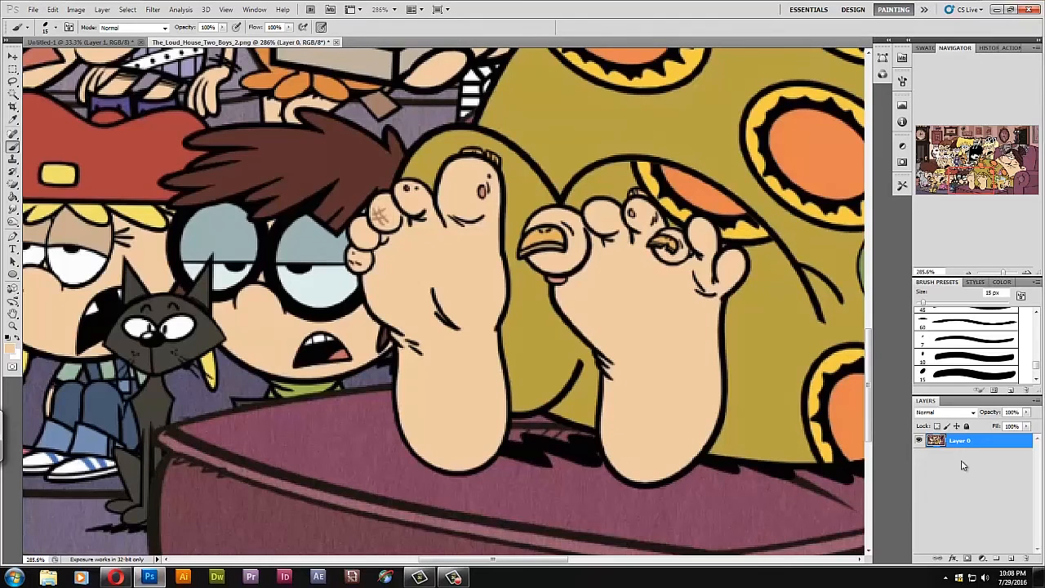
left_click(1011, 560)
scroll(446, 203, "up", 2)
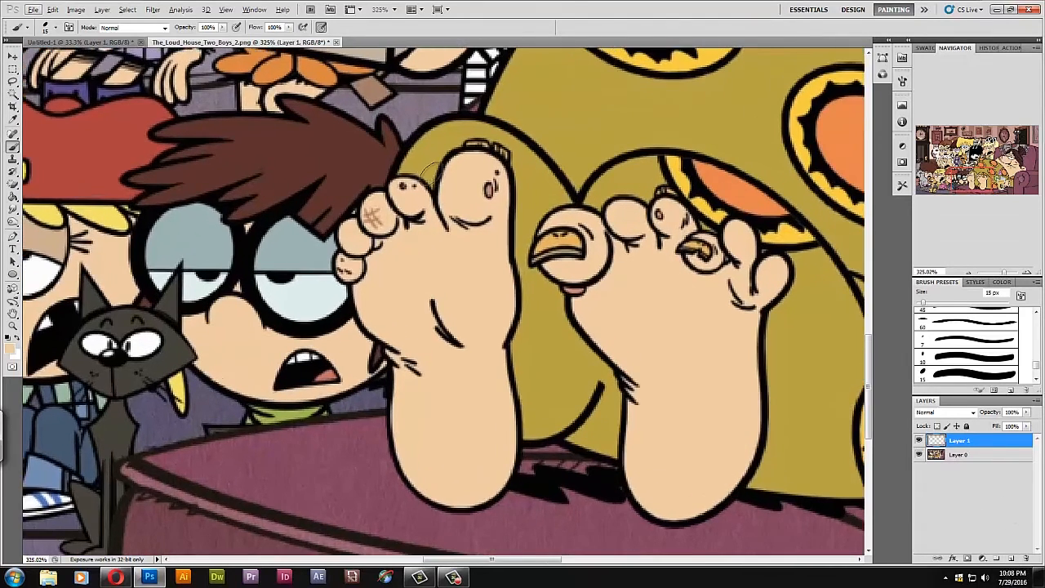
scroll(446, 204, "up", 2)
scroll(501, 194, "up", 1)
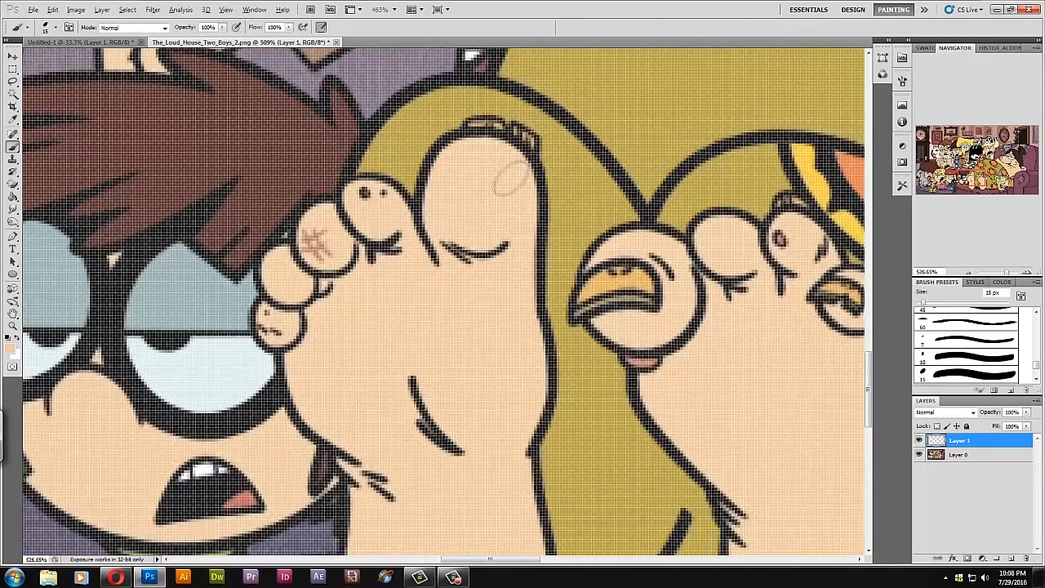
scroll(417, 192, "up", 1)
Step: With a 5 px brush, paint over the dark dots, speckles and pink blob on the toes
key("bracketleft")
key("bracketleft")
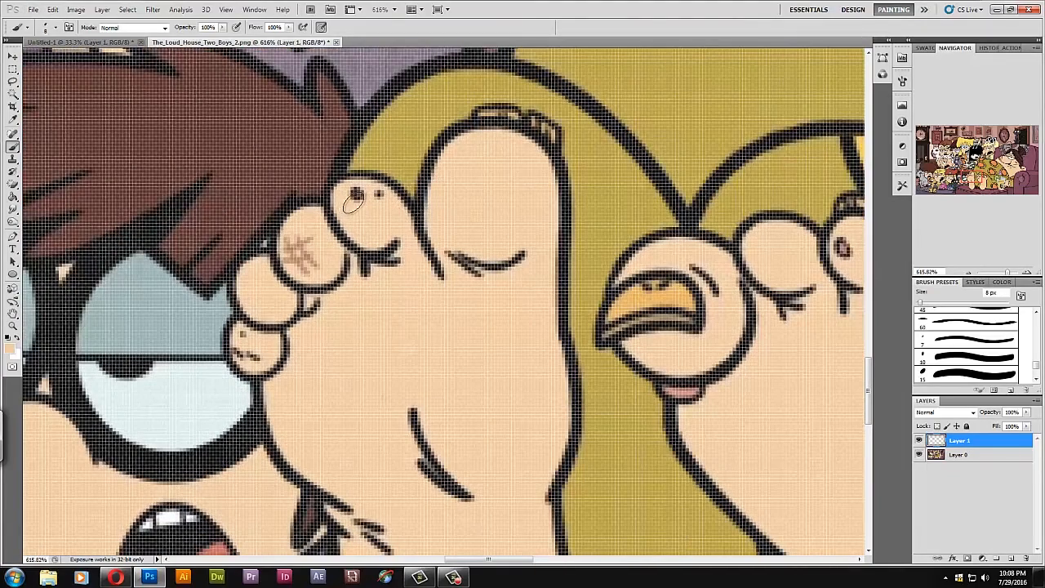
left_click_drag(378, 196, 337, 190)
mouse_move(304, 245)
left_mouse_down()
mouse_move(313, 255)
mouse_move(305, 215)
mouse_move(290, 249)
mouse_move(306, 268)
left_mouse_up()
mouse_move(238, 335)
left_mouse_down()
mouse_move(263, 361)
mouse_move(240, 335)
left_mouse_up()
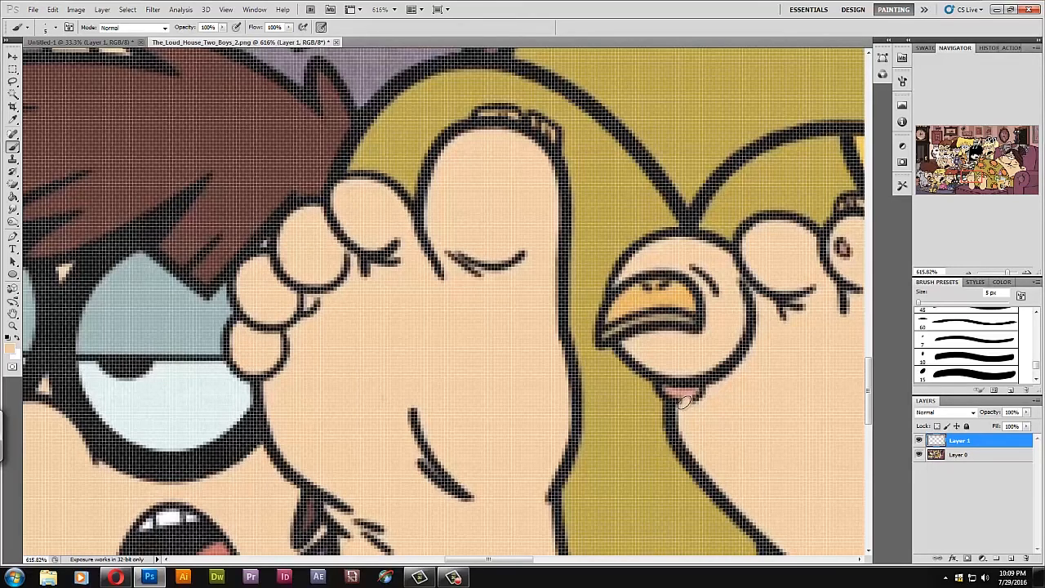
left_click_drag(685, 400, 707, 388)
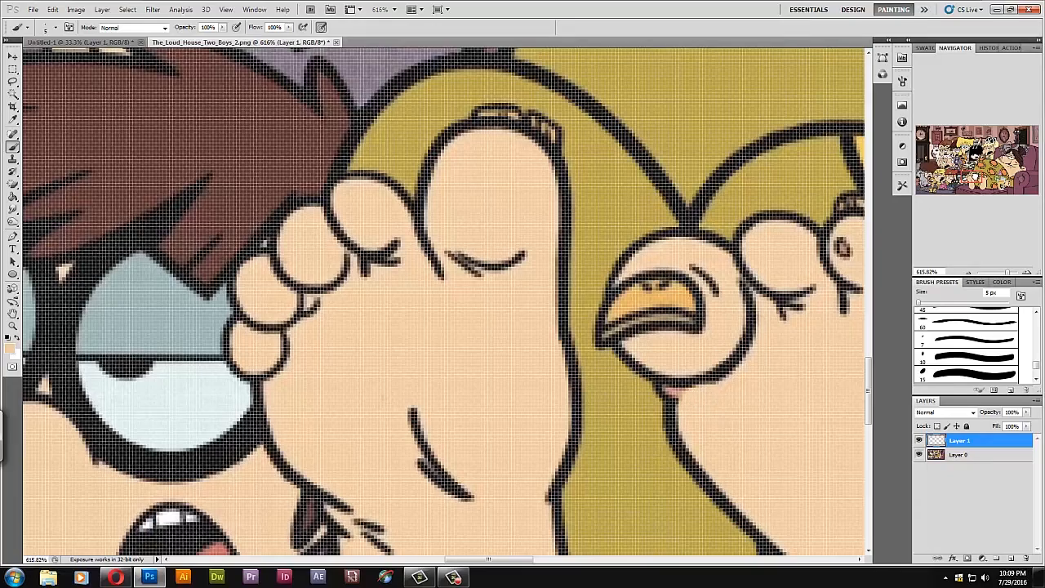
left_click_drag(654, 367, 409, 245)
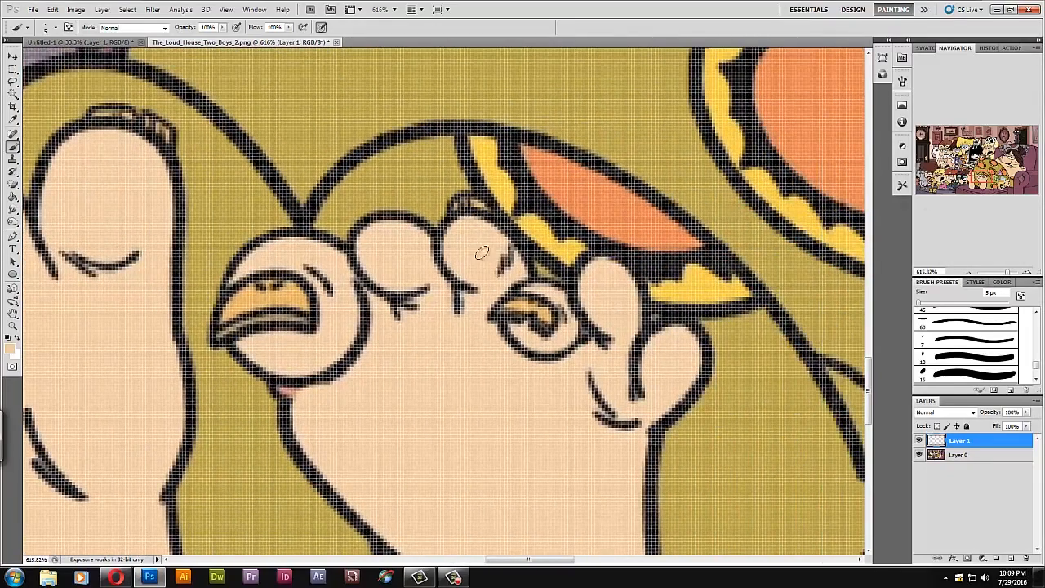
left_click_drag(494, 266, 516, 245)
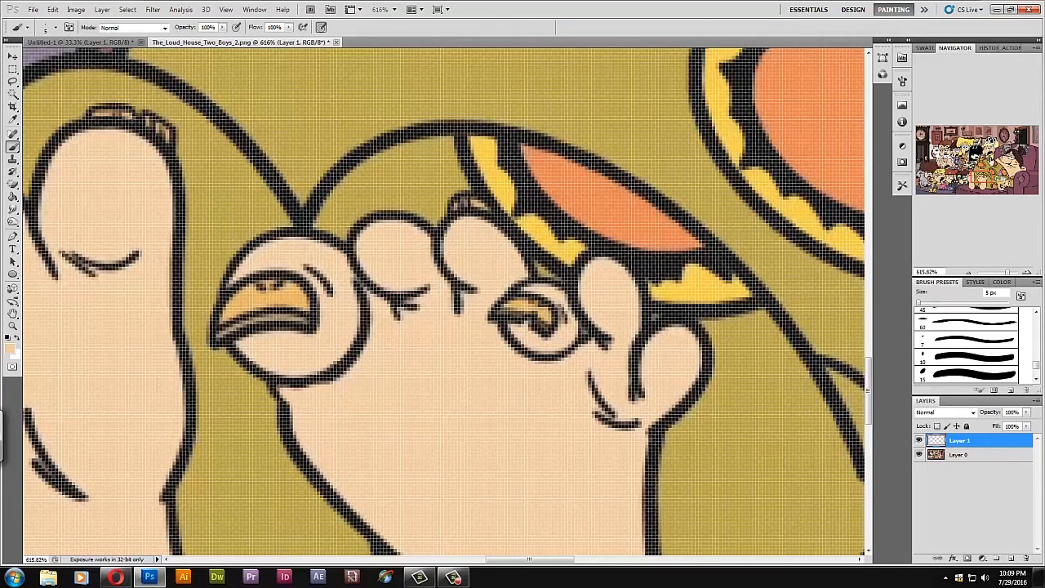
Step: Pan across the toes and switch to the Eyedropper to sample a colour
mouse_move(327, 286)
left_mouse_down()
mouse_move(572, 270)
mouse_move(261, 245)
left_mouse_up()
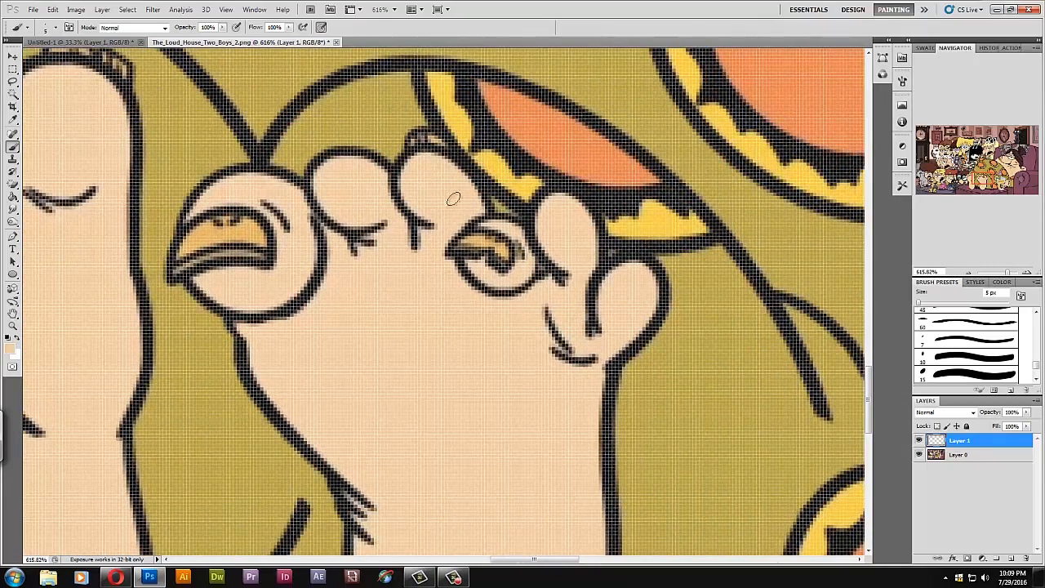
left_click_drag(457, 261, 437, 284)
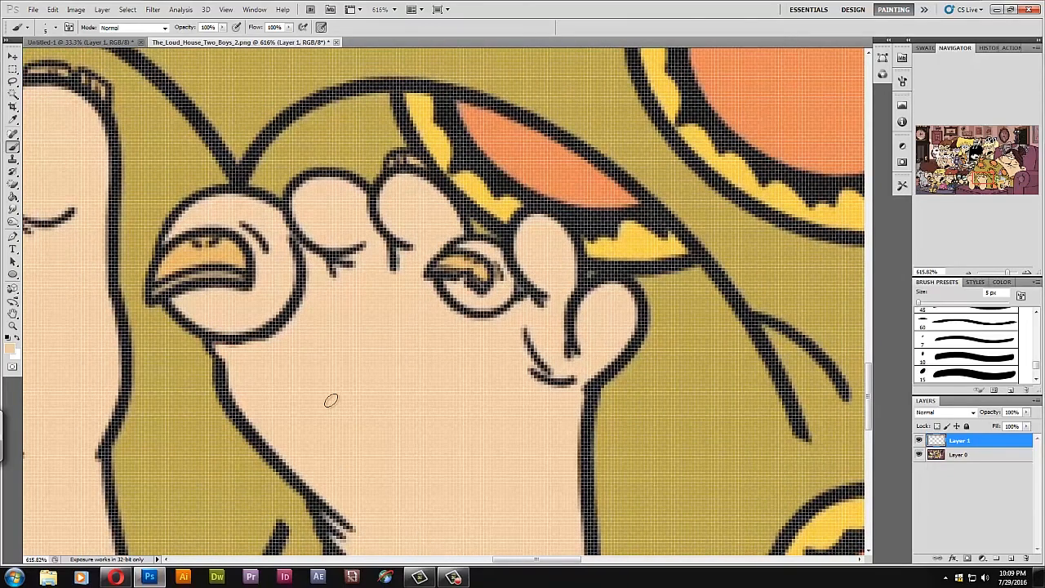
left_click(13, 119)
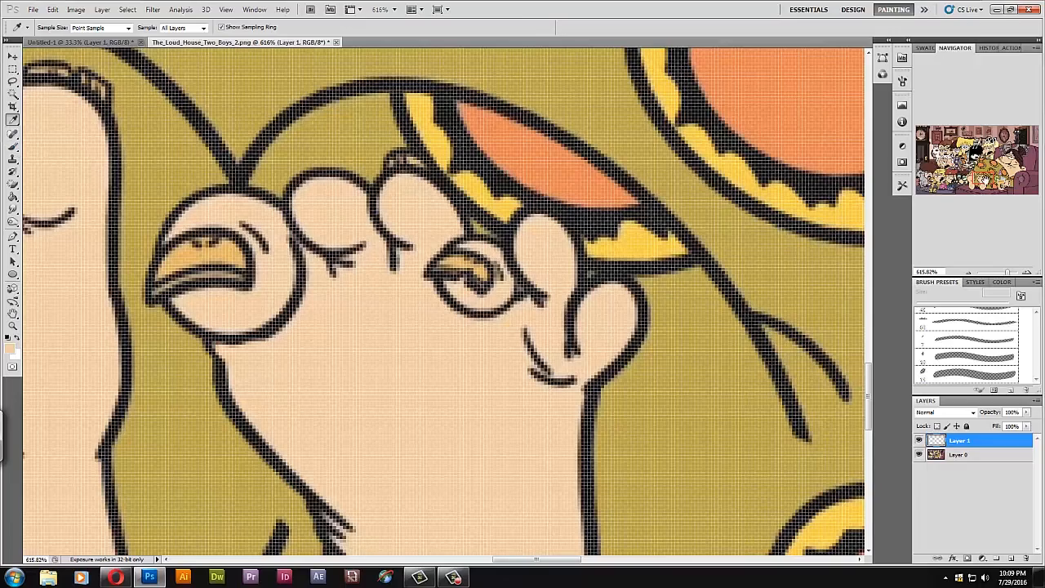
Step: Sample the olive background and paint out a stray mark on the toe's top edge
left_click_drag(986, 180, 974, 176)
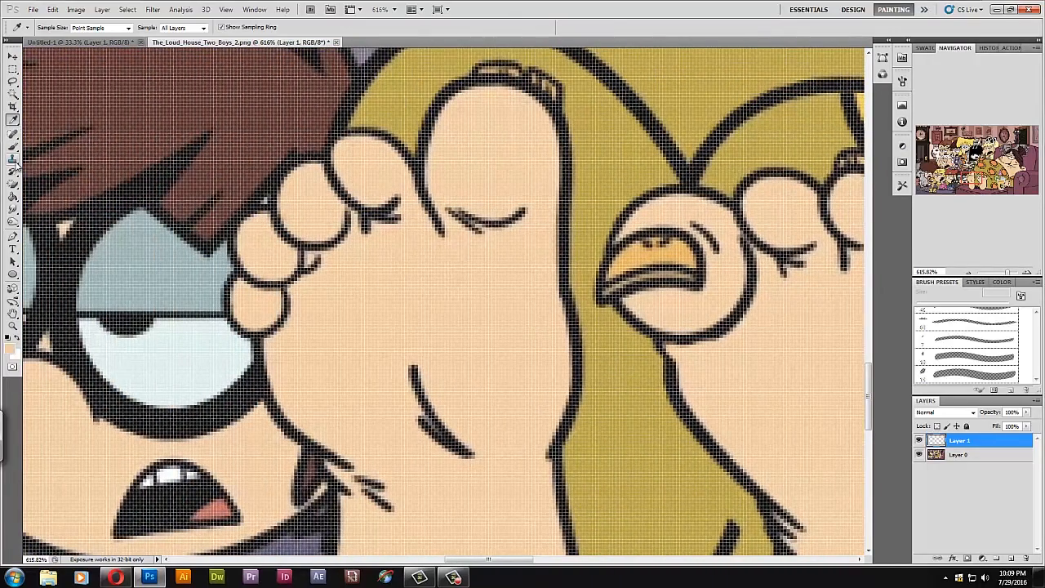
left_click(424, 95)
key("b")
left_click_drag(557, 83, 500, 61)
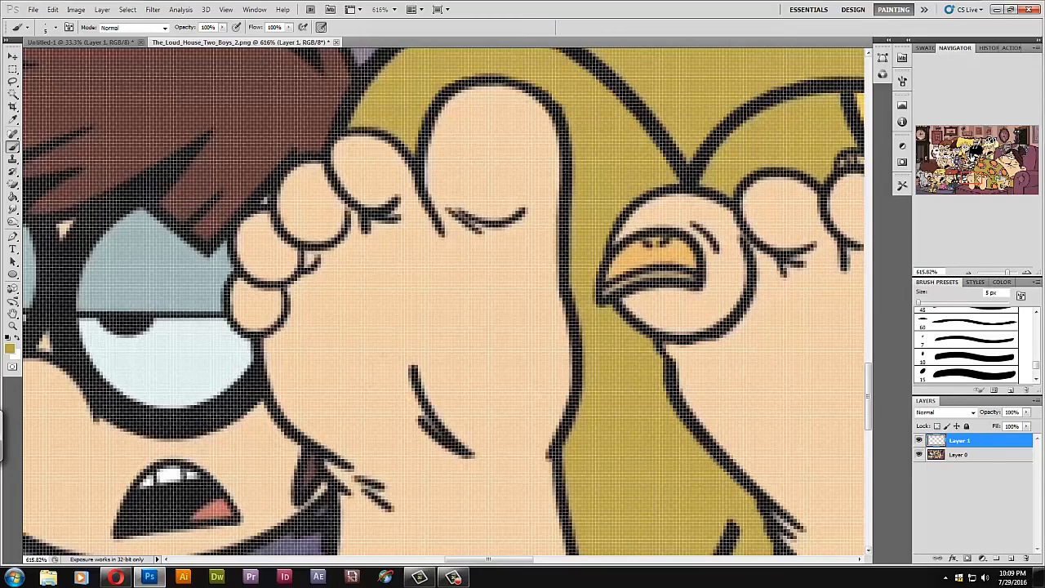
Step: Paint out the stray dark pixels beside the toe, then return to the Eyedropper
left_click_drag(974, 176, 980, 175)
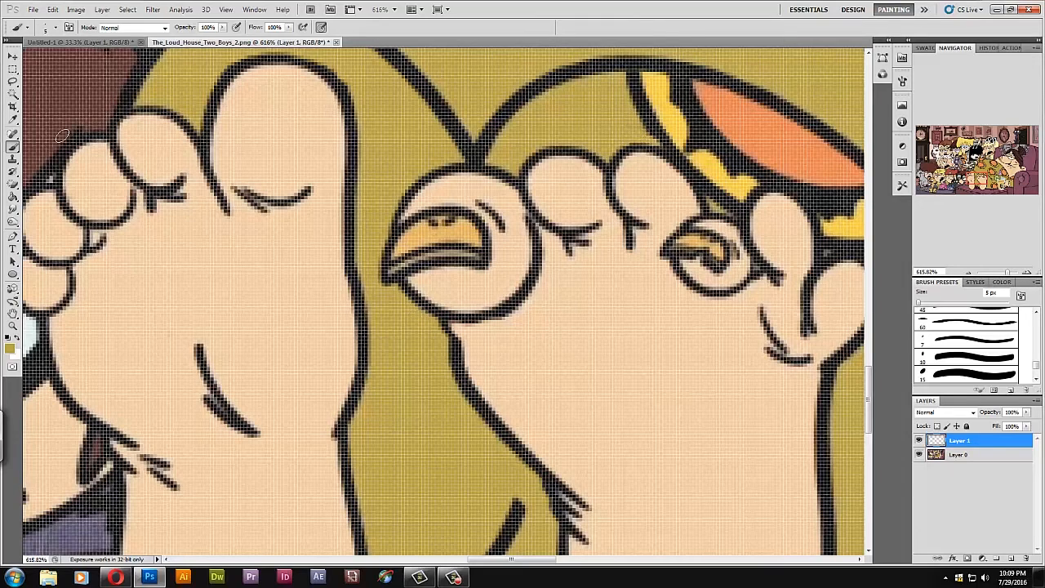
left_click_drag(381, 279, 384, 245)
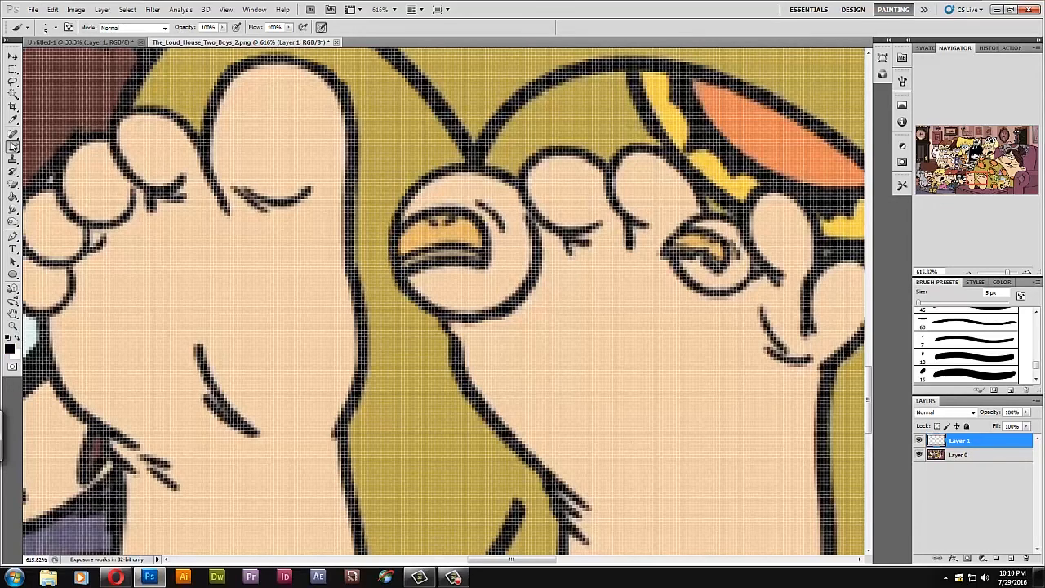
left_click(14, 116)
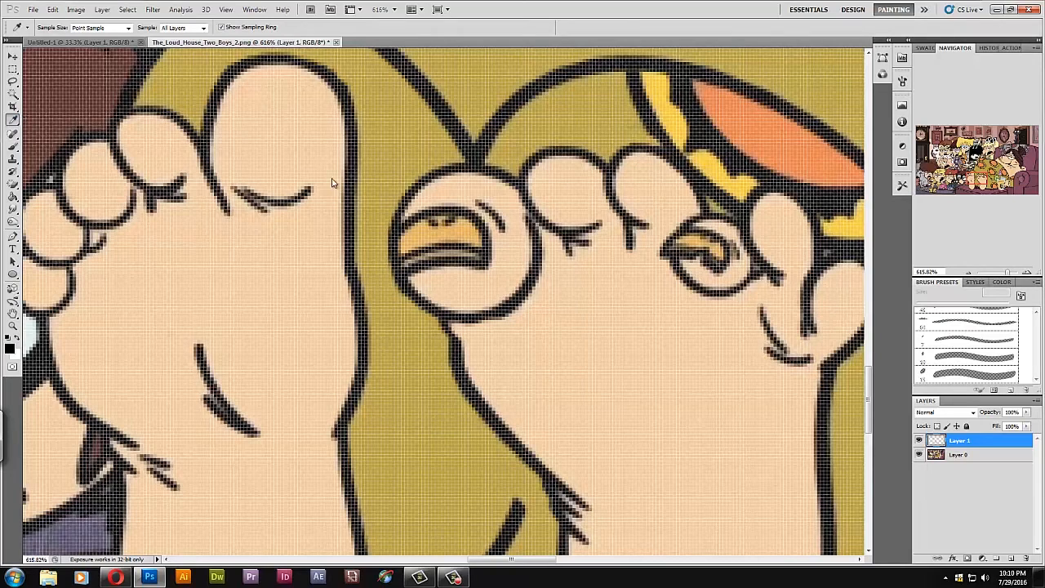
Step: Sample the foot's skin and settle on a paler tone in the Color Picker with Only Web Colors off
left_click(459, 196)
left_click(13, 349)
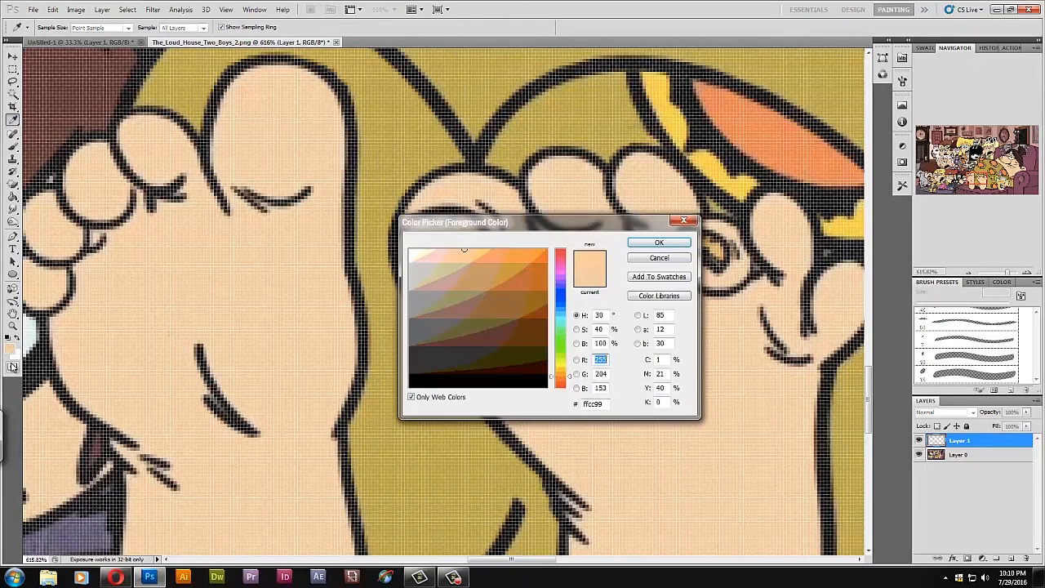
left_click(442, 258)
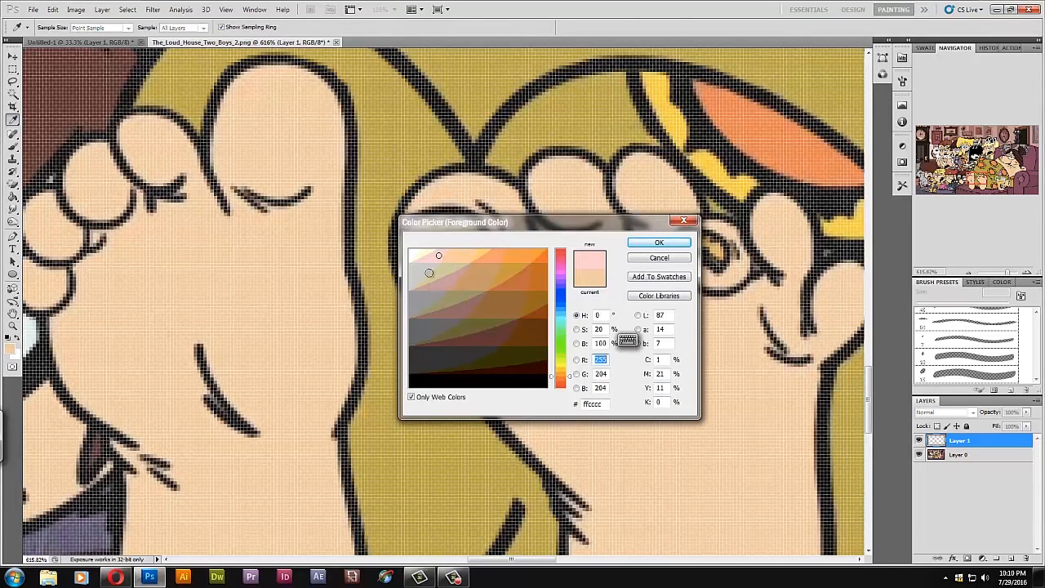
left_click(466, 183)
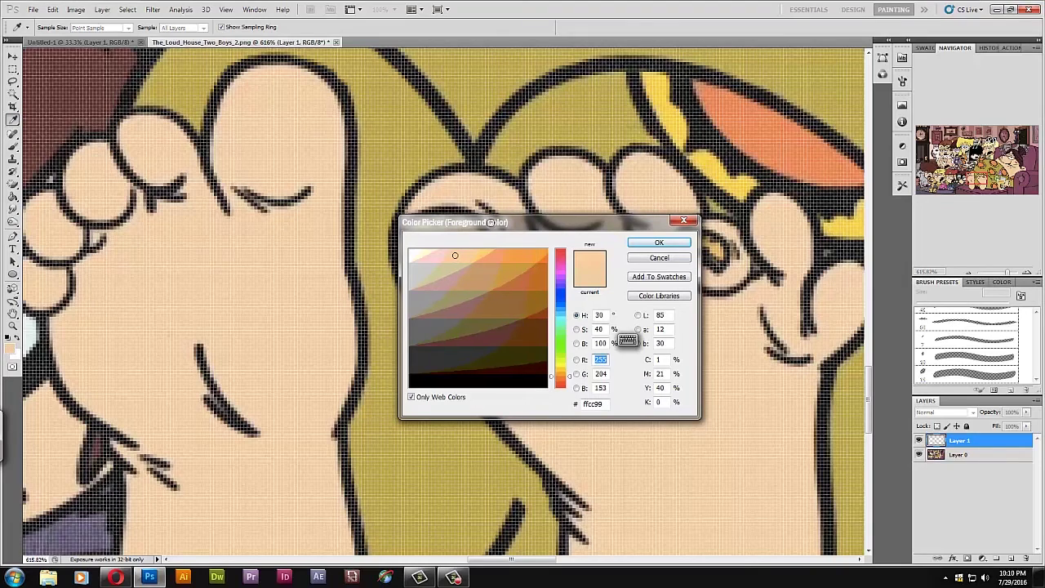
left_click(412, 397)
left_click(440, 255)
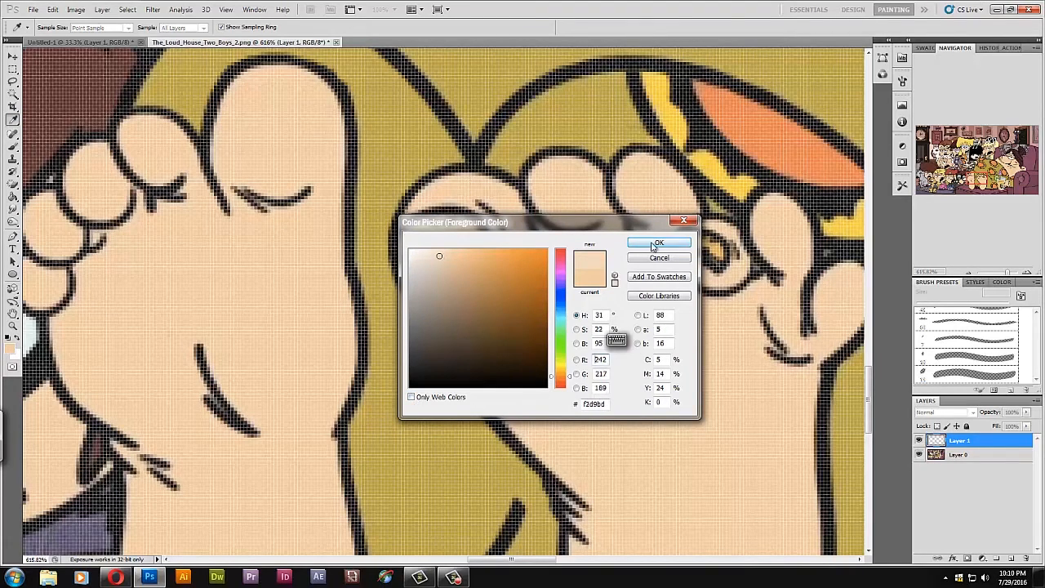
left_click(659, 244)
Step: Brush the pale skin tone over the yellow big and small toenails
left_click(14, 146)
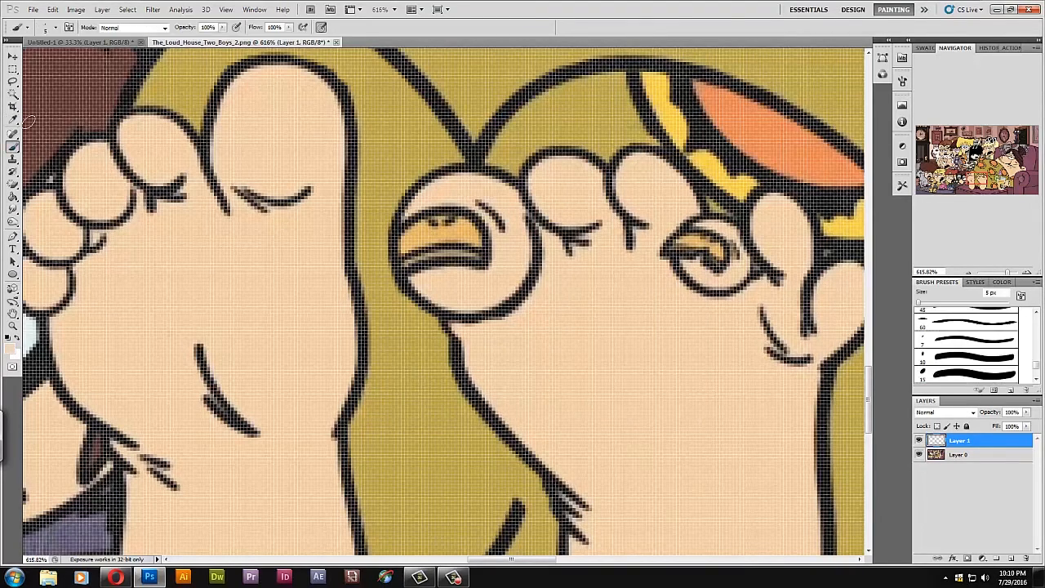
mouse_move(438, 223)
left_mouse_down()
mouse_move(475, 240)
mouse_move(433, 232)
mouse_move(413, 241)
mouse_move(452, 224)
mouse_move(470, 245)
mouse_move(408, 258)
mouse_move(410, 233)
mouse_move(461, 223)
mouse_move(474, 246)
mouse_move(451, 237)
mouse_move(475, 250)
mouse_move(434, 213)
left_mouse_up()
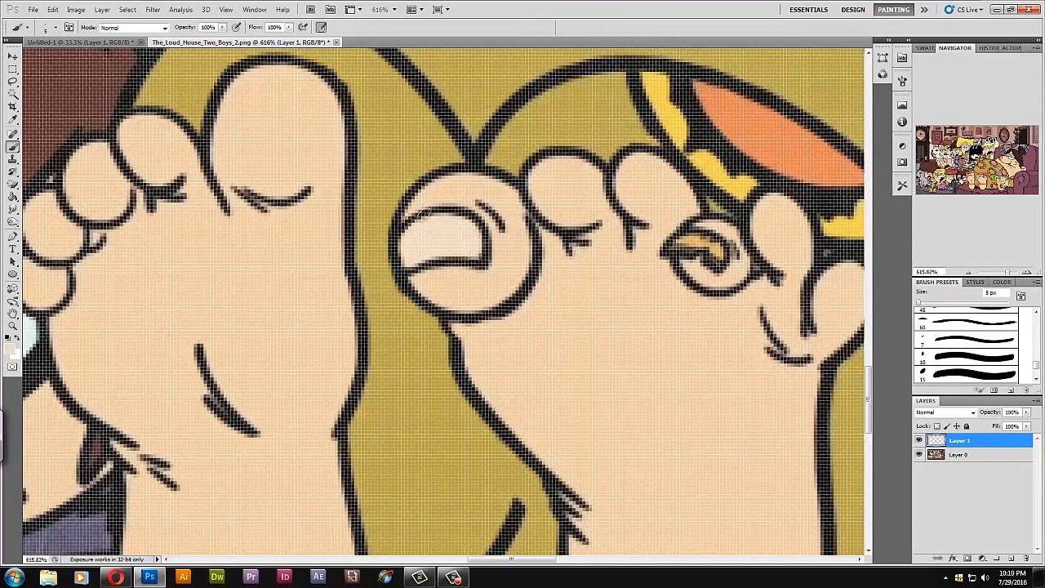
left_click_drag(689, 239, 714, 250)
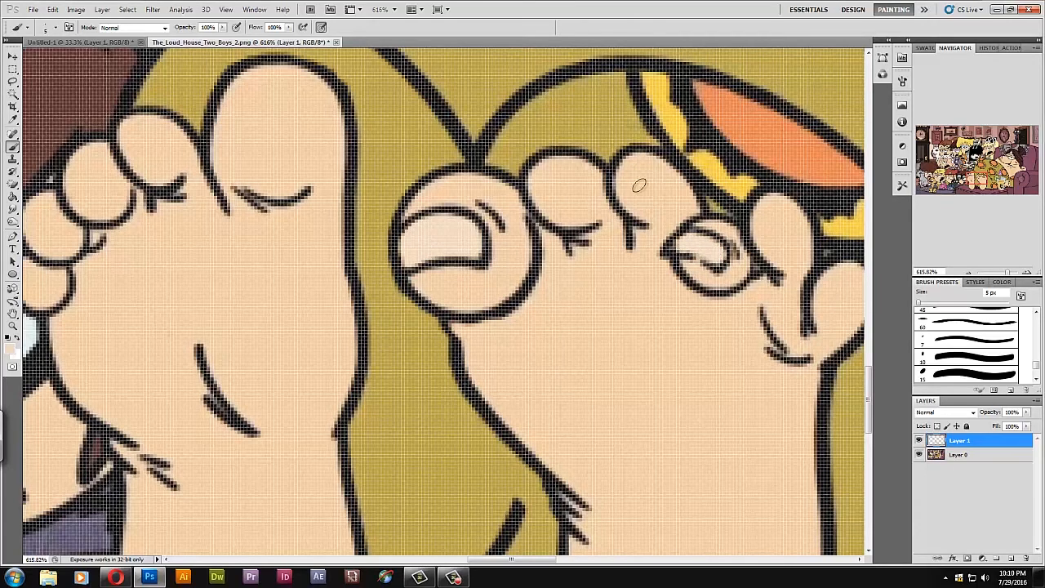
Step: Make black the painting colour and bring the right foot's toes into view
key("i")
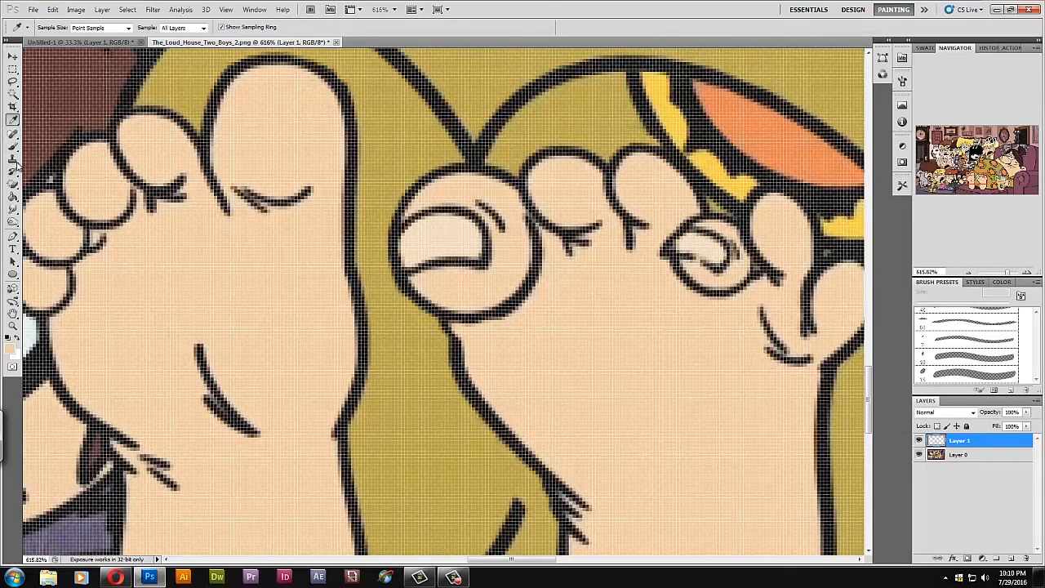
key("b")
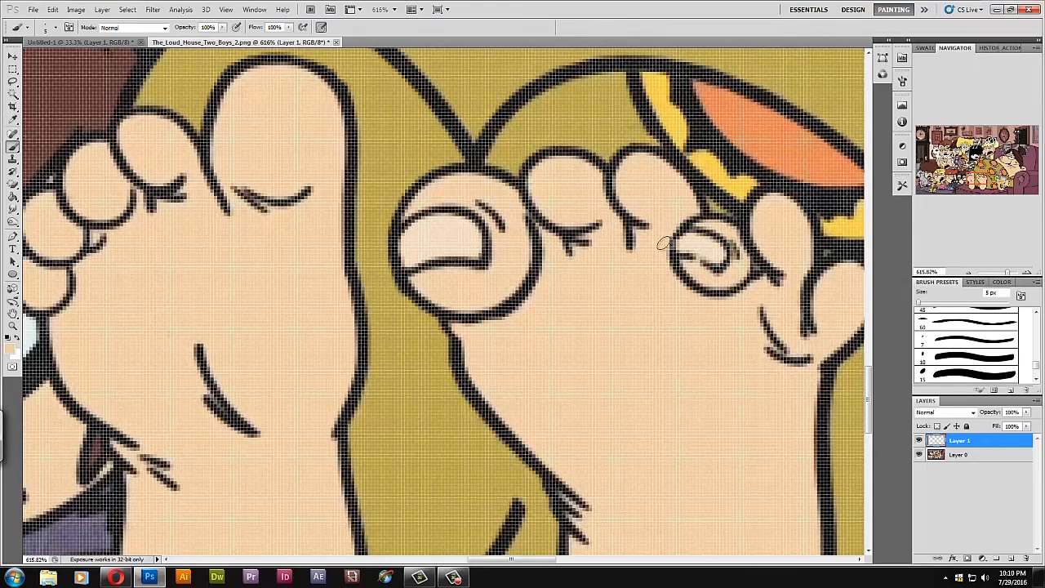
left_click(10, 345)
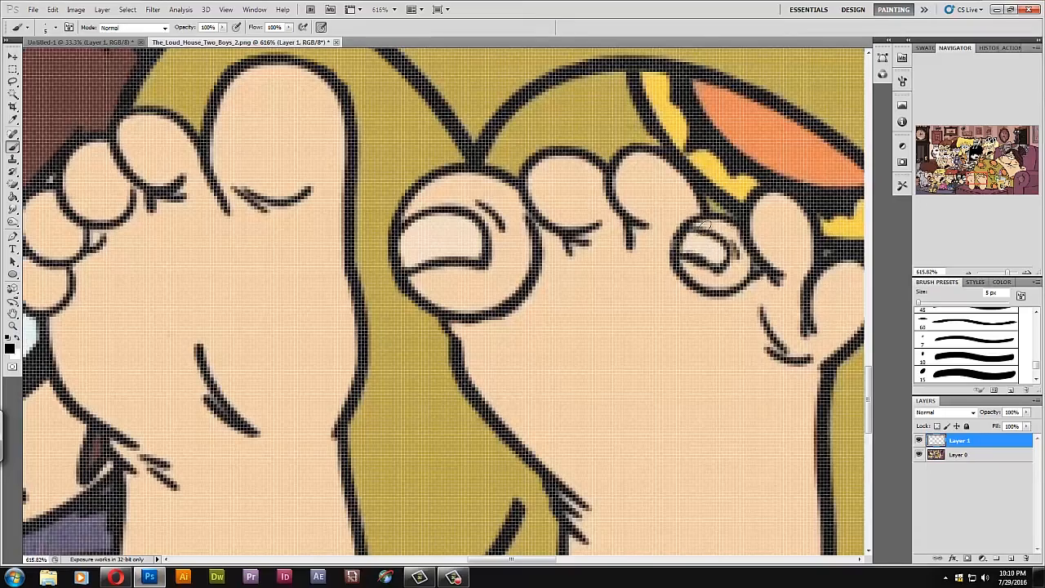
left_click_drag(987, 175, 969, 180)
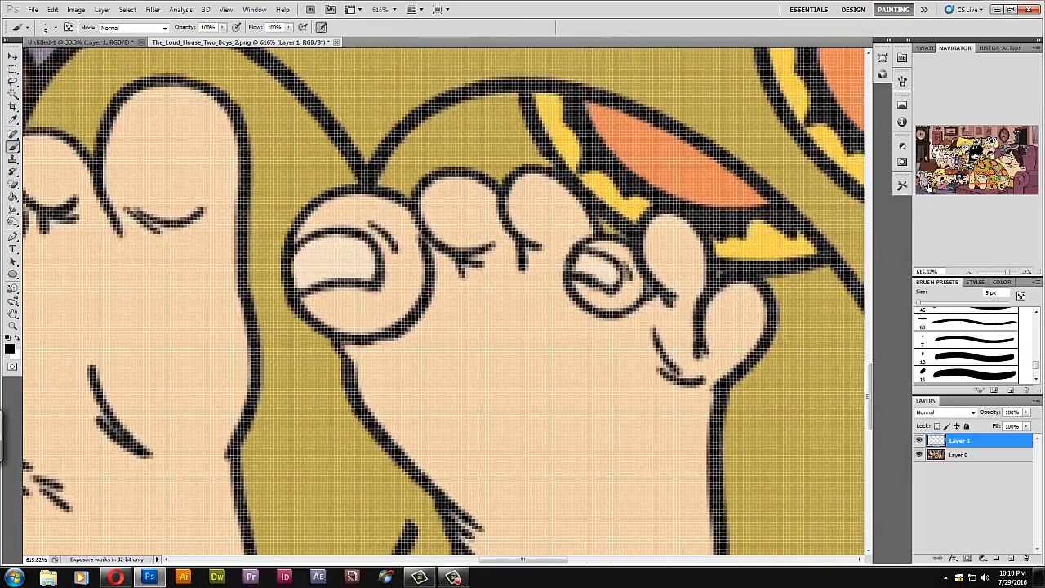
scroll(672, 326, "down", 1)
scroll(672, 326, "down", 1)
scroll(672, 325, "down", 1)
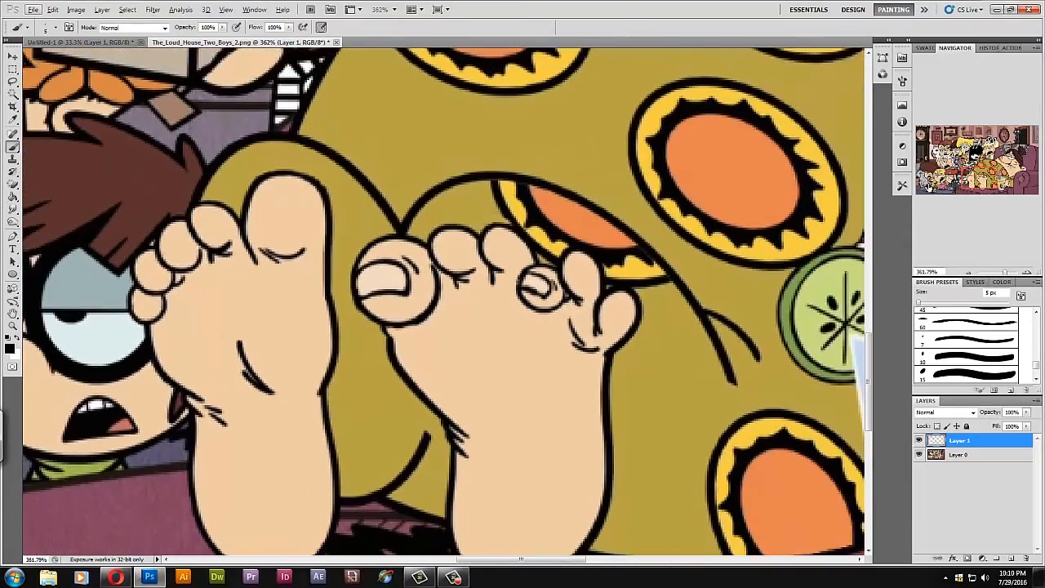
scroll(672, 326, "down", 1)
scroll(672, 325, "down", 1)
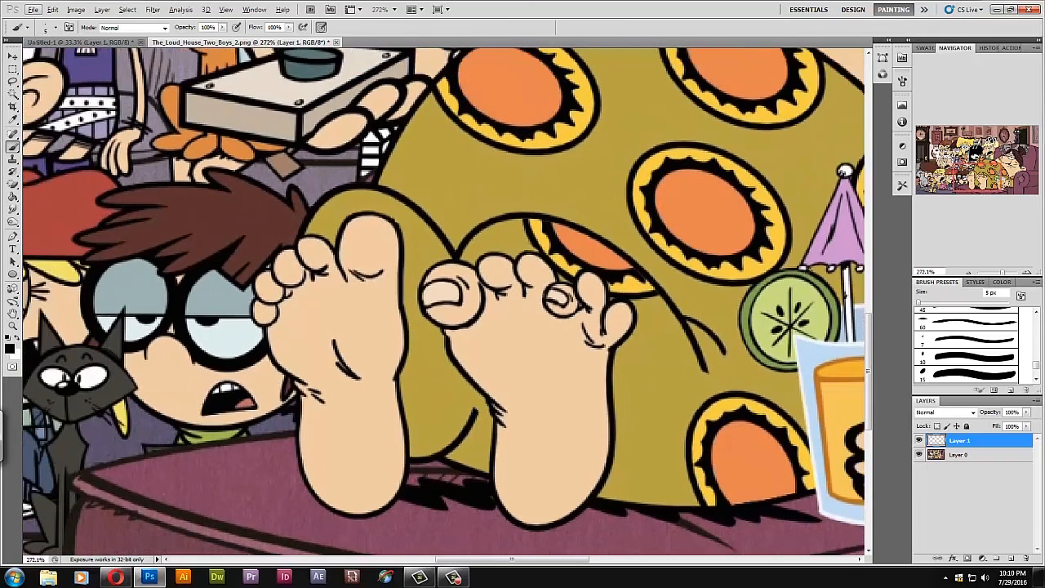
Step: Paint over the grey cat's existing eyes, nose and brows with its sampled fur colour
left_click_drag(971, 176, 962, 179)
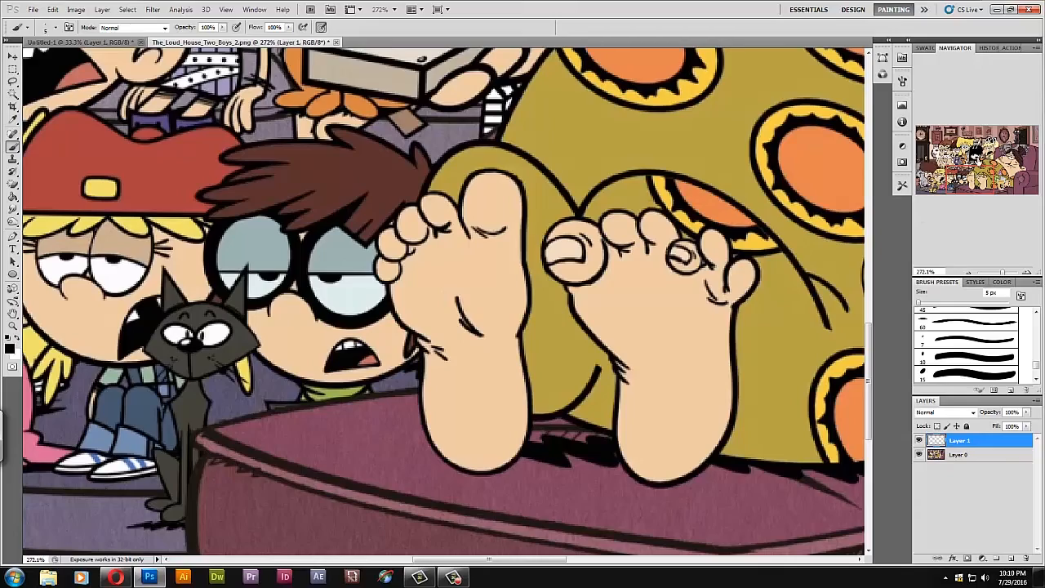
left_click_drag(972, 176, 935, 162)
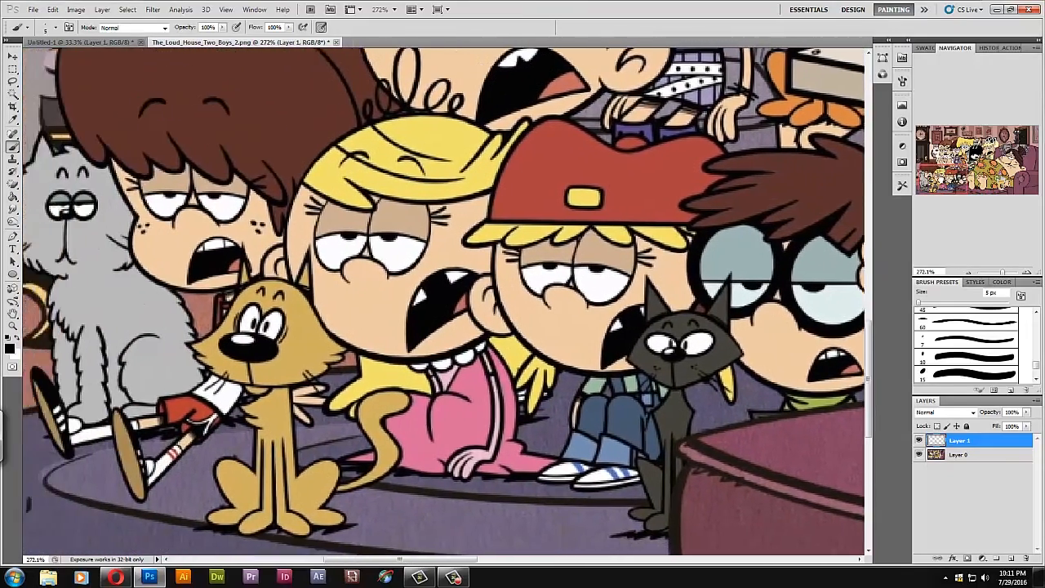
scroll(368, 343, "up", 3)
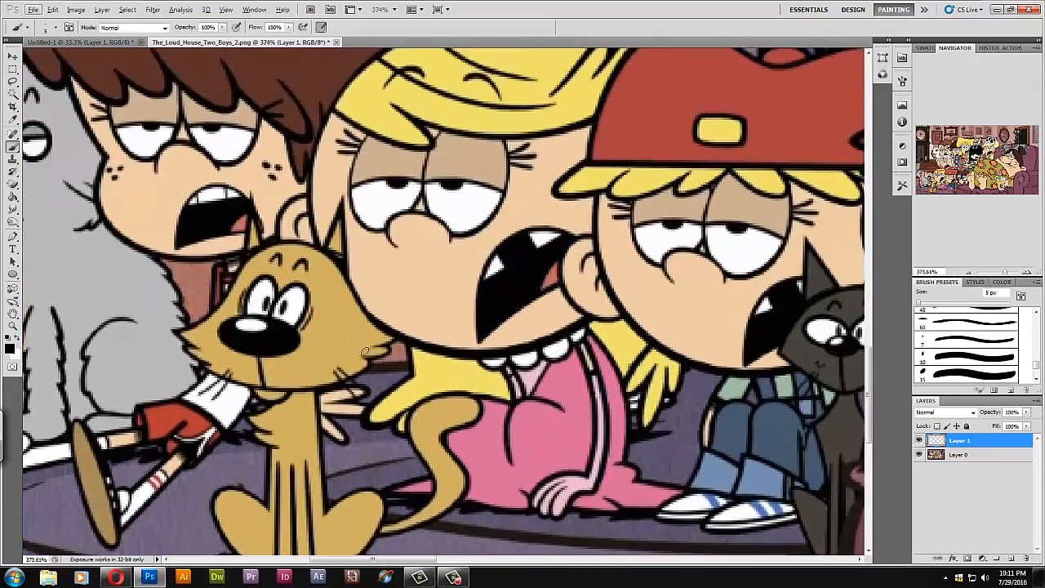
scroll(368, 343, "up", 2)
left_click_drag(935, 176, 923, 168)
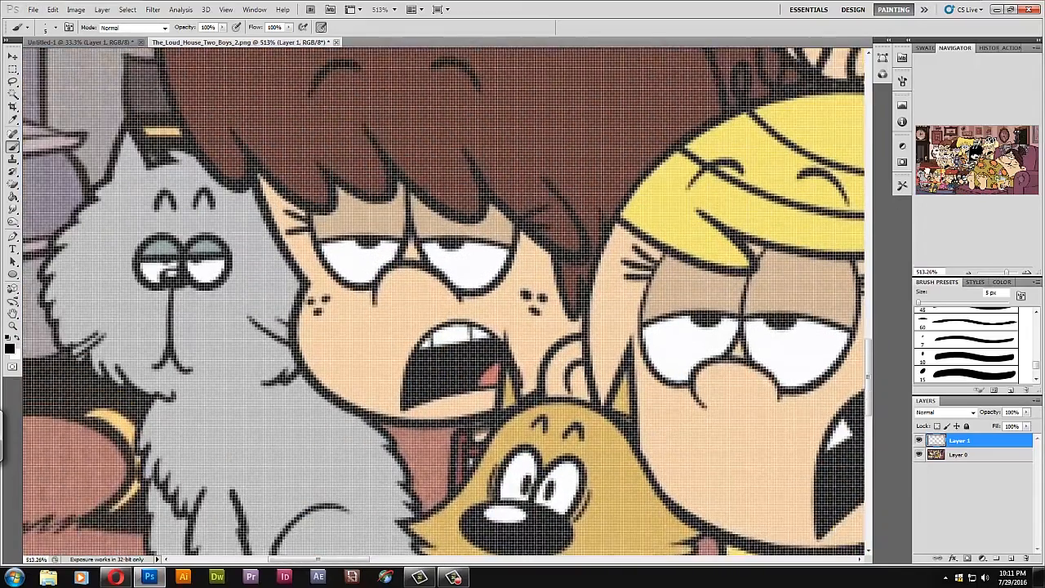
left_click(16, 120)
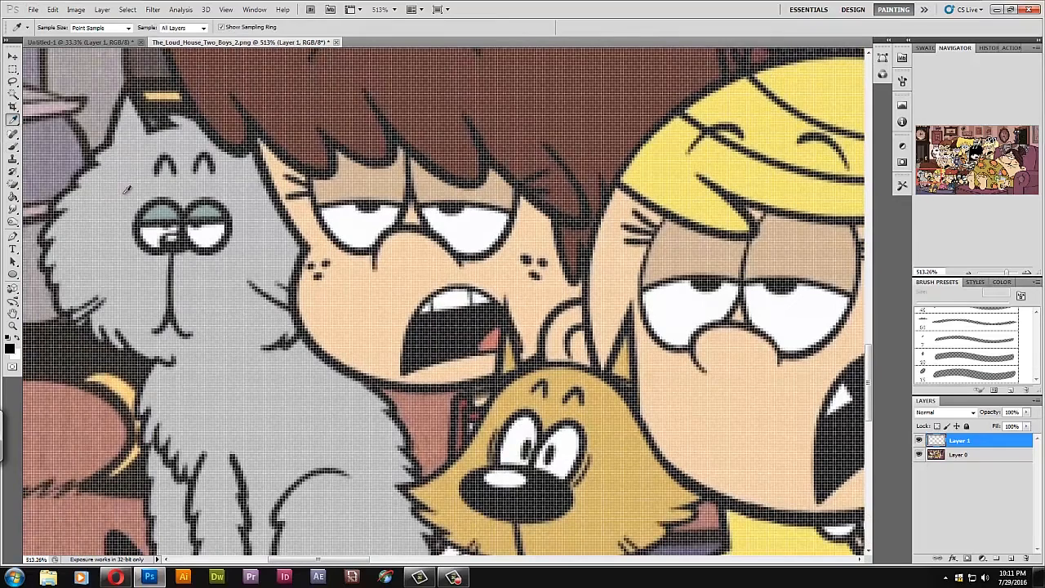
left_click(14, 147)
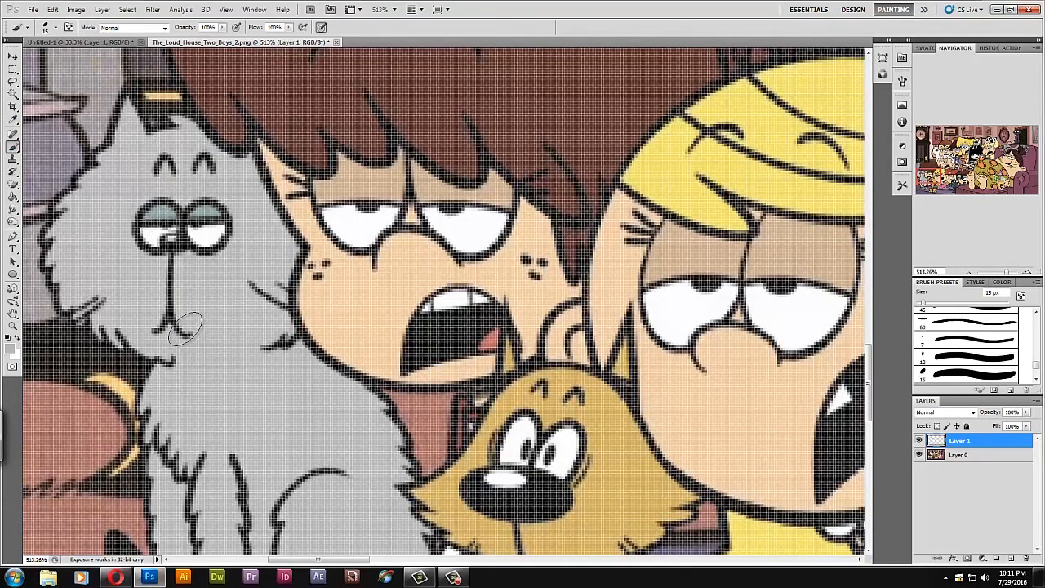
key("bracketright")
mouse_move(130, 225)
left_mouse_down()
mouse_move(233, 237)
mouse_move(206, 217)
left_mouse_up()
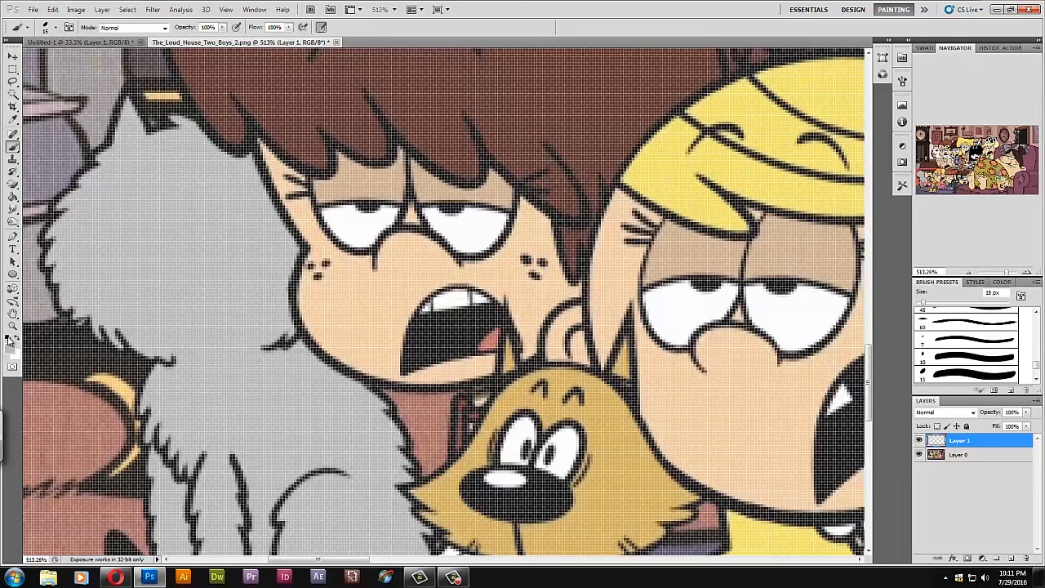
Step: Draw the cat's two angry brows and outline both eyes with a finer brush
key("bracketleft")
key("bracketleft")
left_click_drag(102, 184, 131, 201)
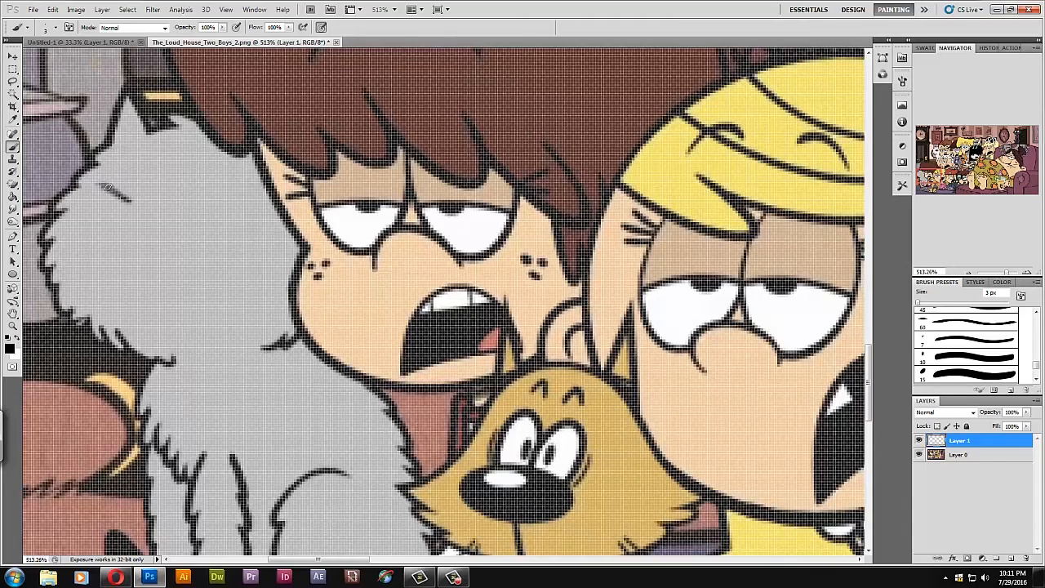
left_click(210, 27)
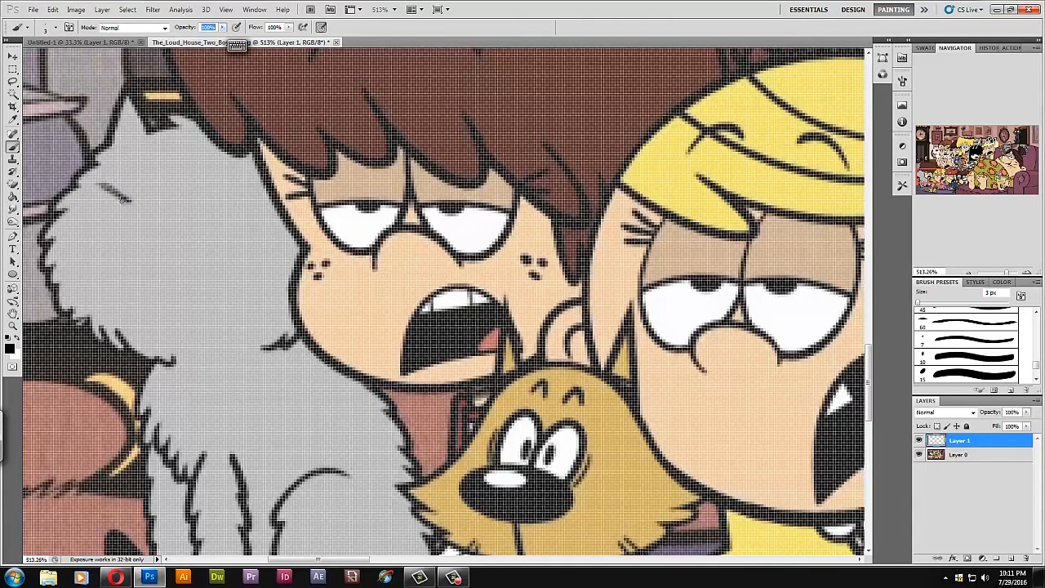
key("bracketright")
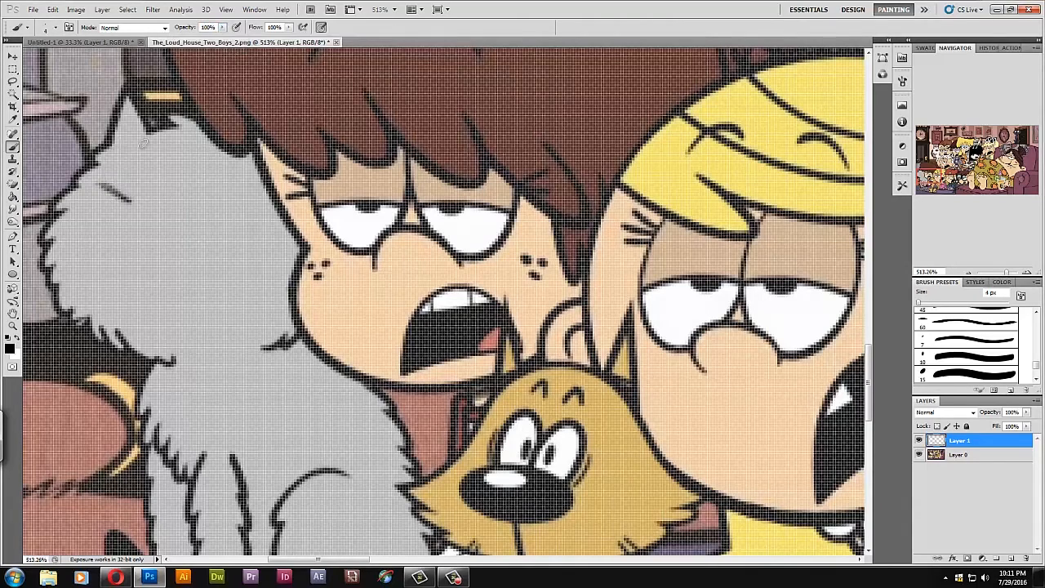
left_click_drag(99, 183, 159, 189)
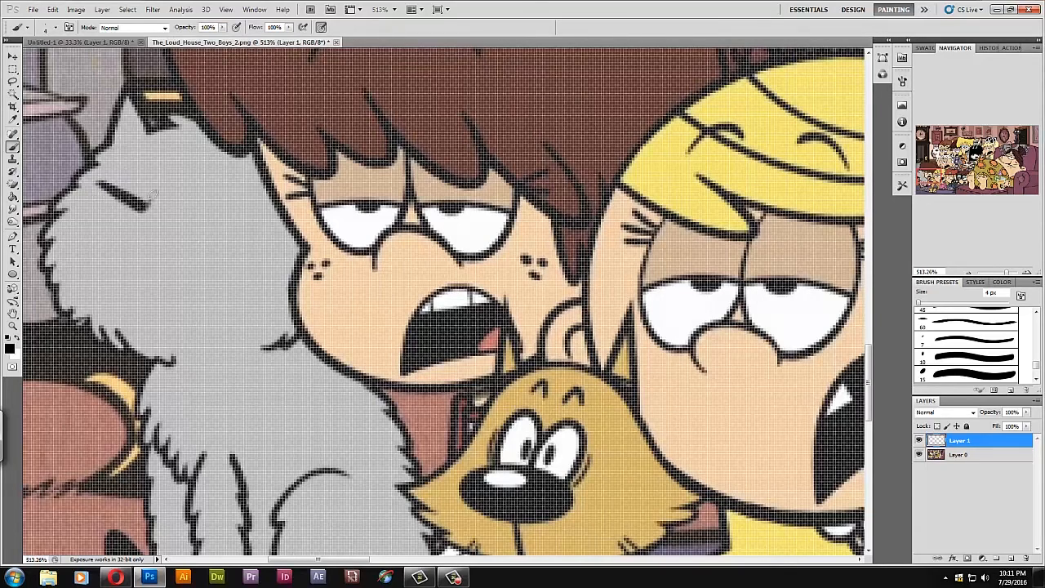
left_click_drag(210, 195, 259, 175)
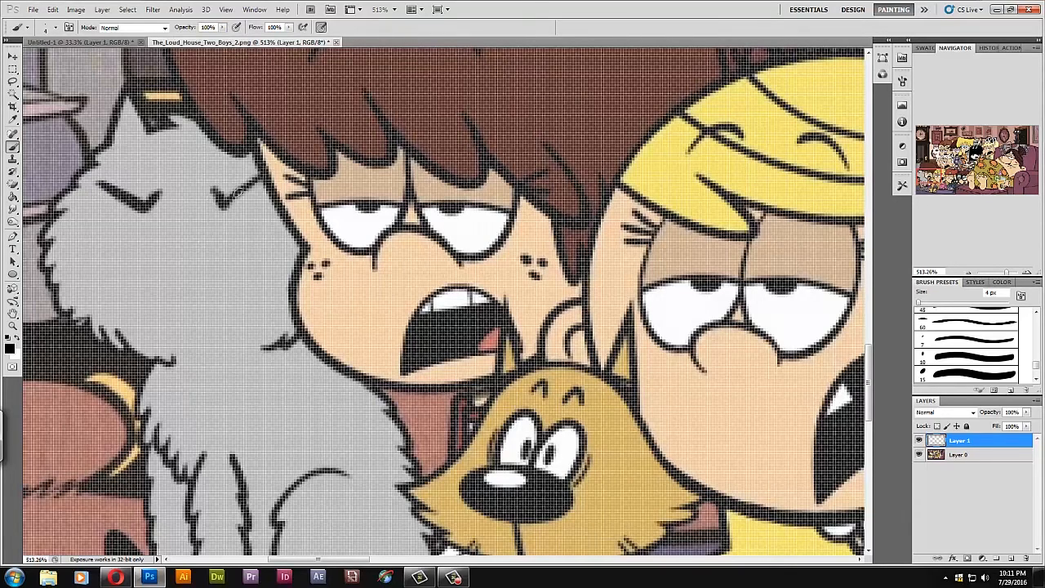
left_click_drag(106, 194, 96, 193)
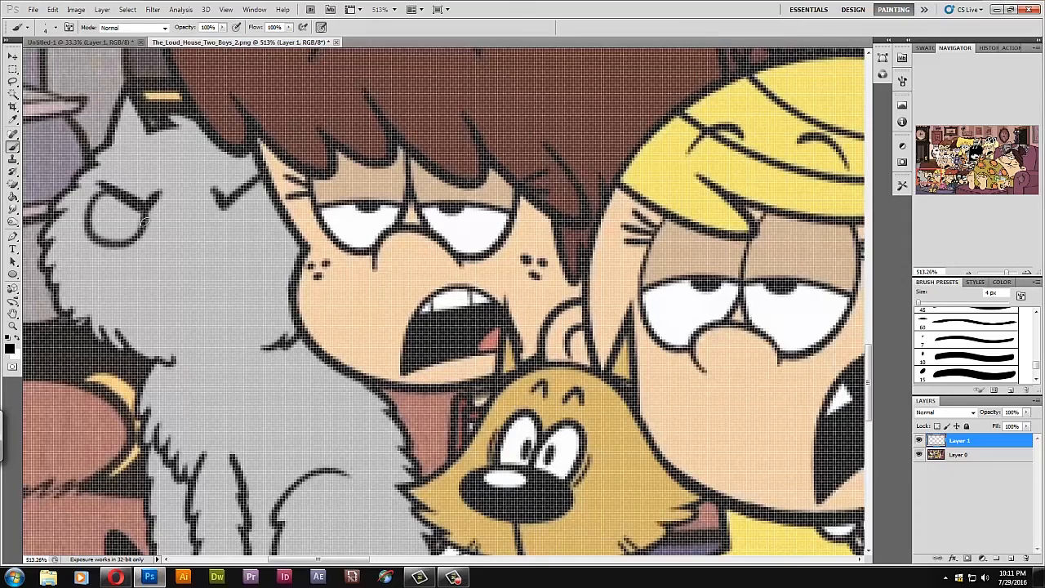
left_click_drag(222, 209, 266, 194)
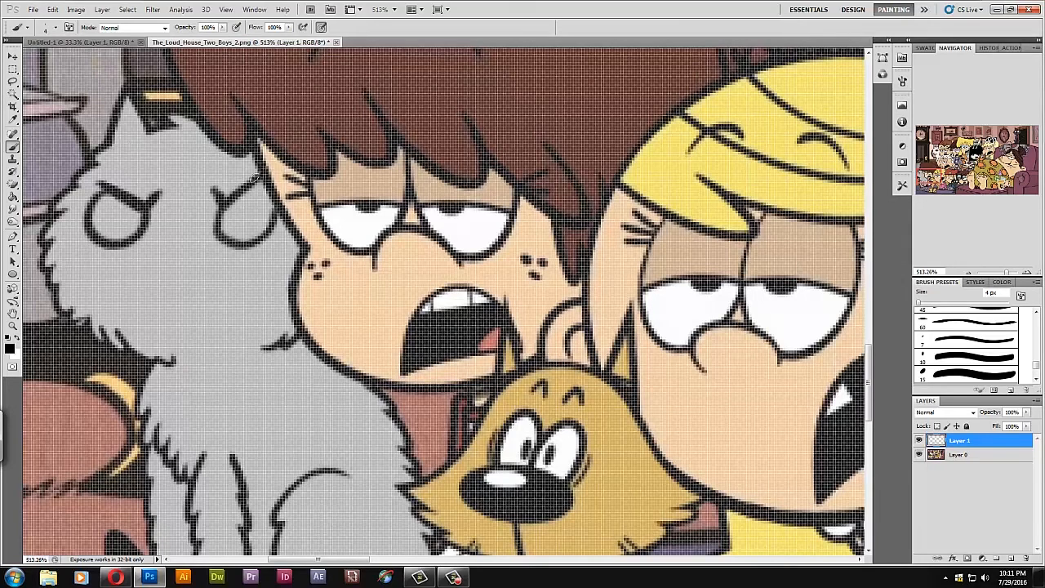
Step: Add the cat's nose dots, frowning mouth and whiskers on both sides
left_click(104, 209)
left_click(256, 211)
left_click_drag(172, 255, 178, 263)
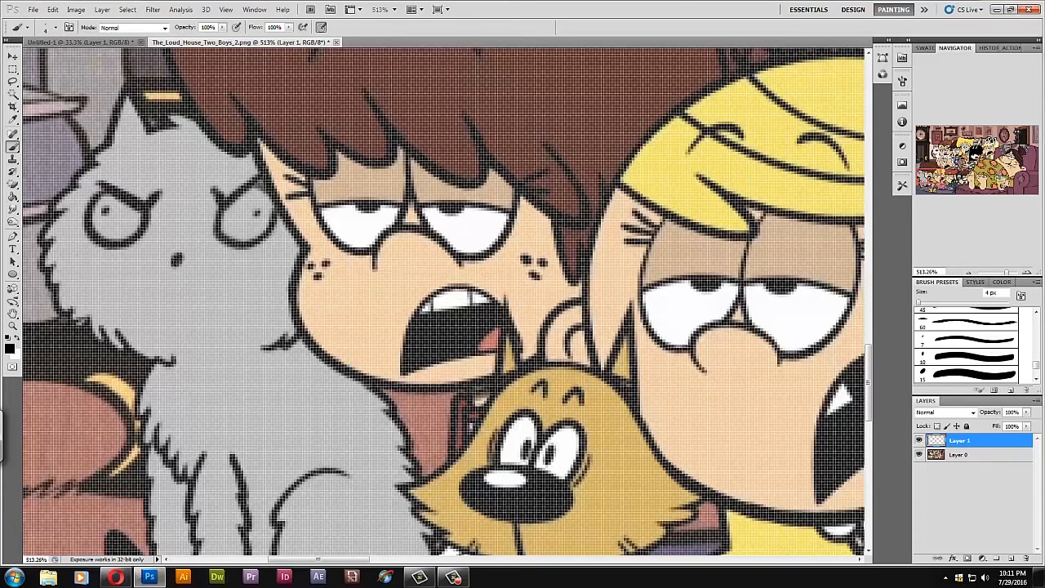
mouse_move(155, 326)
left_mouse_down()
mouse_move(175, 285)
mouse_move(195, 331)
left_mouse_up()
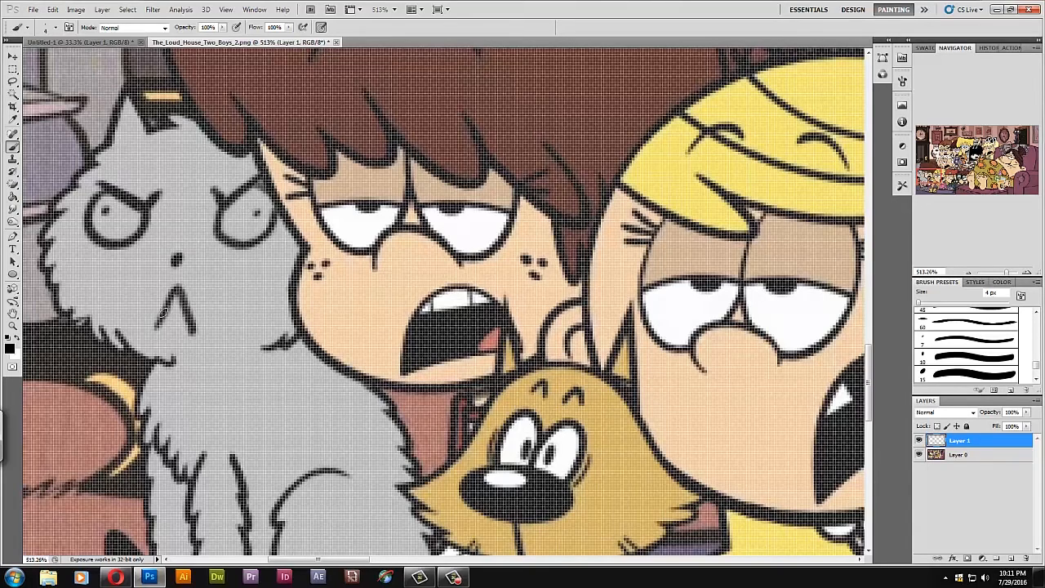
left_click_drag(173, 294, 175, 312)
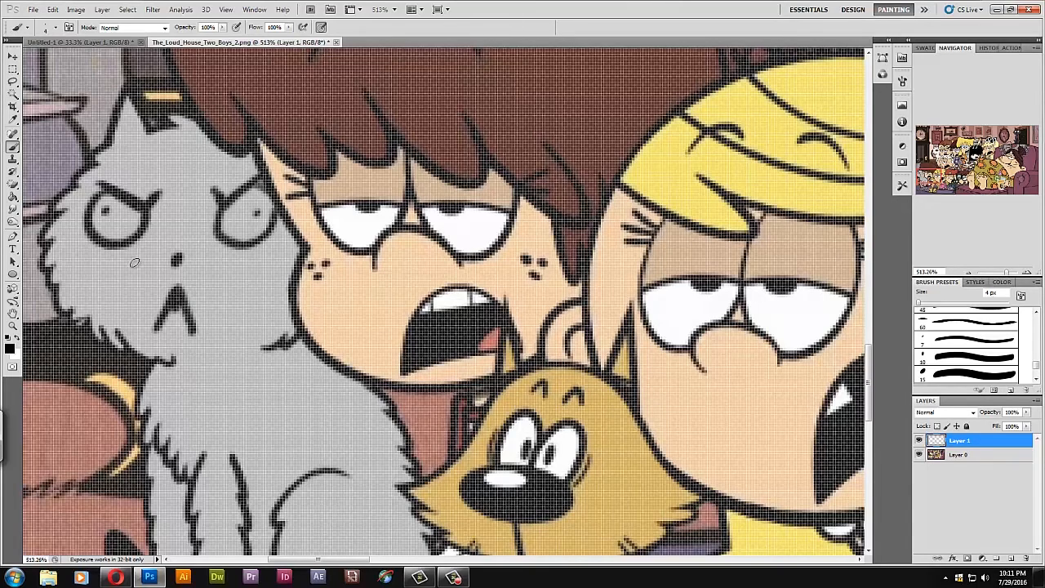
mouse_move(153, 261)
left_mouse_down()
mouse_move(24, 319)
mouse_move(63, 320)
left_mouse_up()
mouse_move(208, 257)
left_mouse_down()
mouse_move(310, 258)
mouse_move(295, 269)
left_mouse_up()
Step: Fill both cat eyes white with the Paint Bucket and dot black pupils in each
left_click(18, 340)
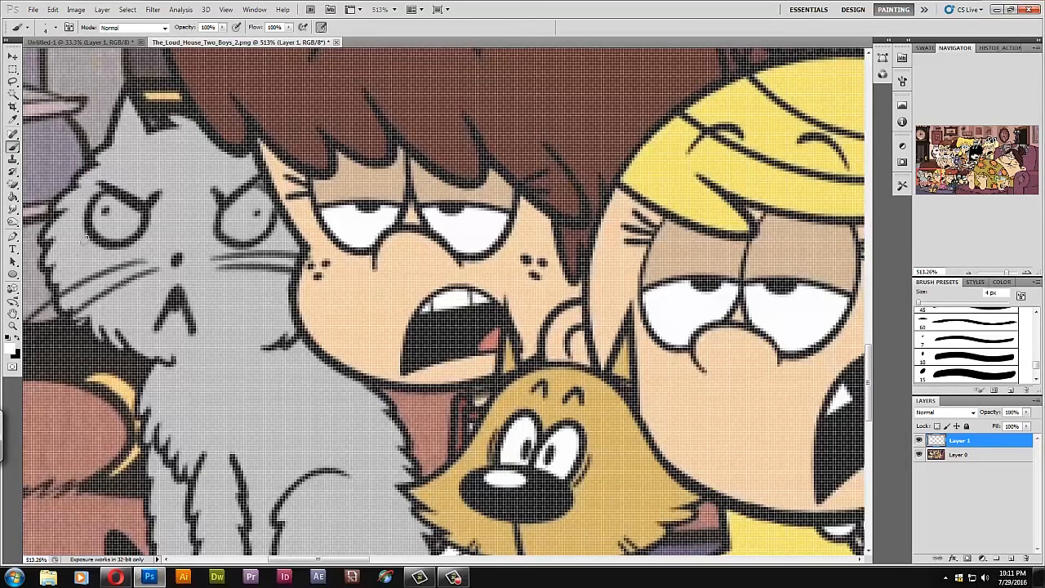
left_click(14, 198)
left_click(115, 213)
left_click(245, 211)
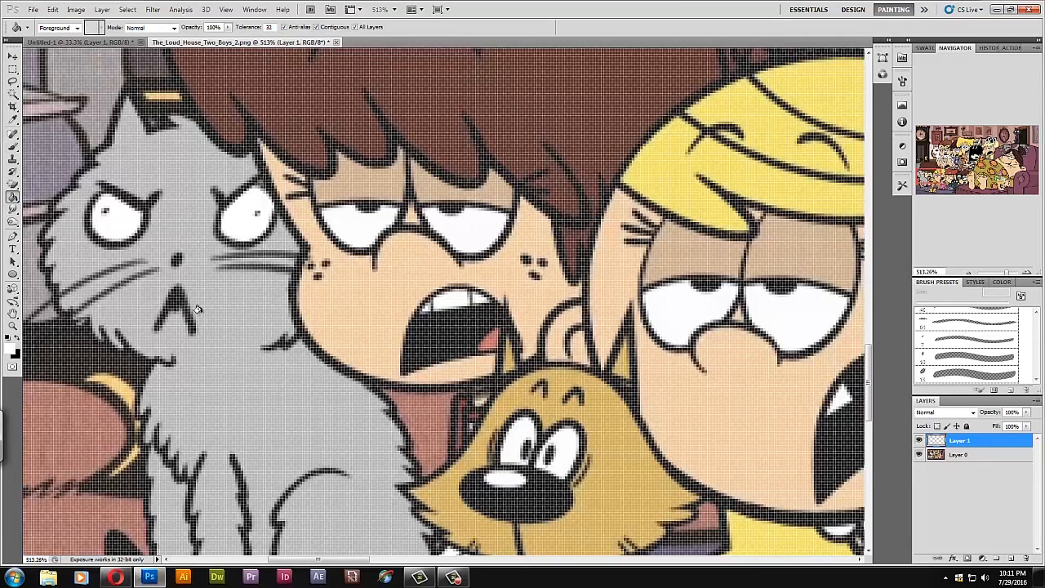
left_click(18, 340)
left_click(14, 147)
left_click(106, 211)
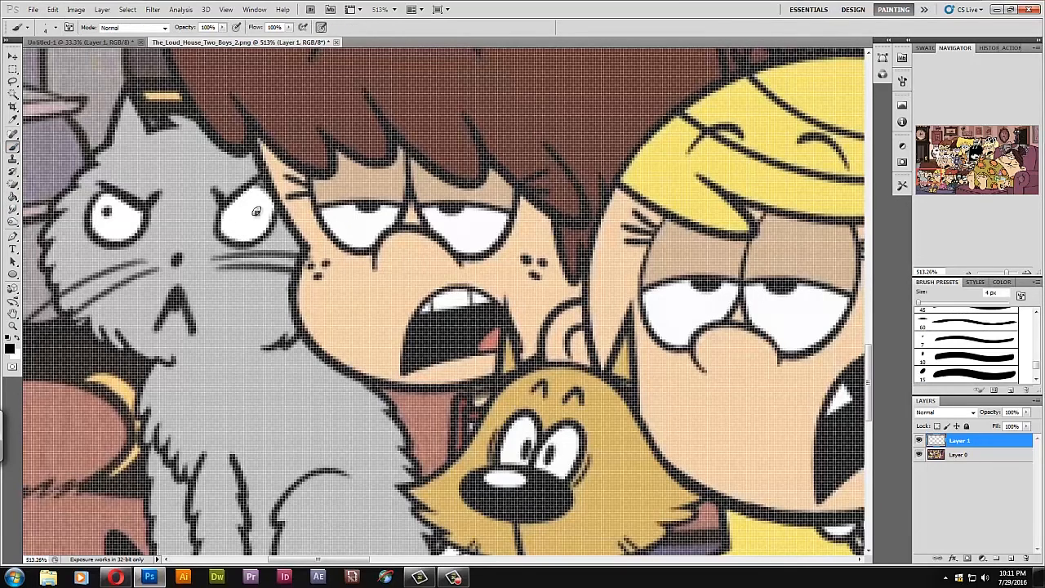
left_click(257, 213)
left_click(14, 120)
Step: Cover the girl's open mouth with skin colour and paint out the tint above her eyes in white
left_click(14, 155)
key("bracketright")
key("bracketright")
key("bracketright")
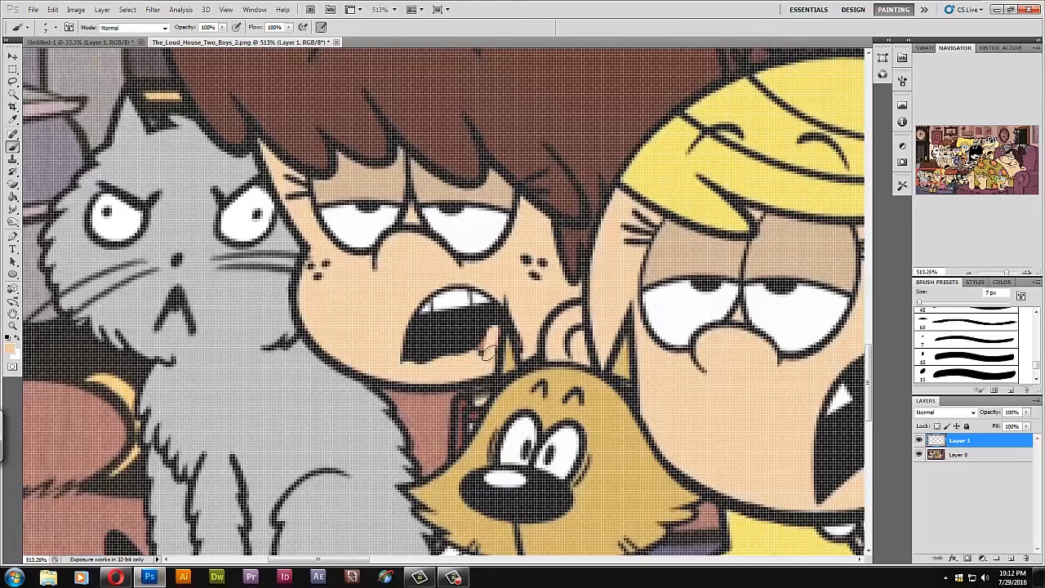
left_click_drag(487, 353, 407, 335)
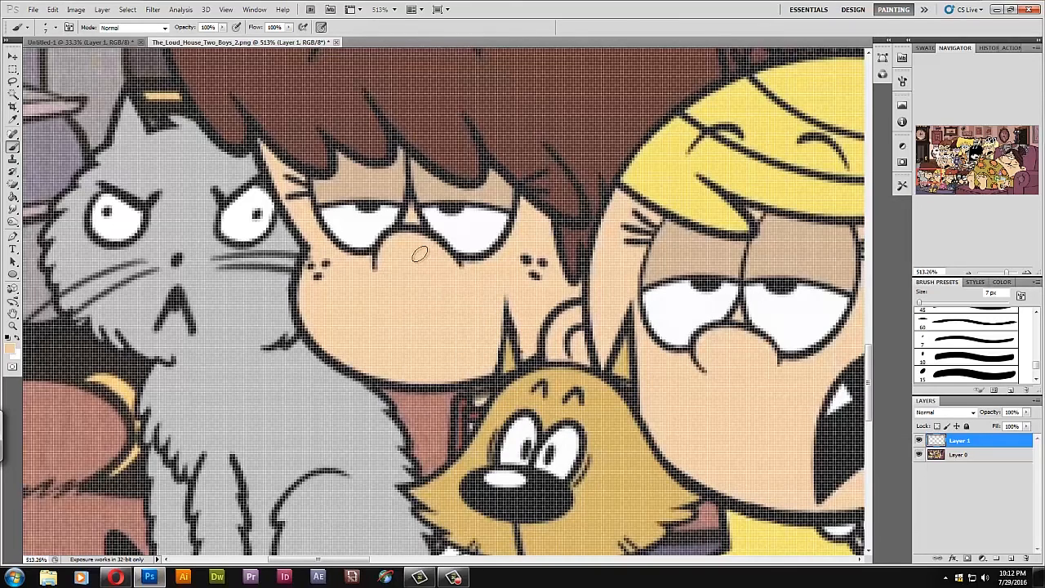
key("d")
left_click(13, 120)
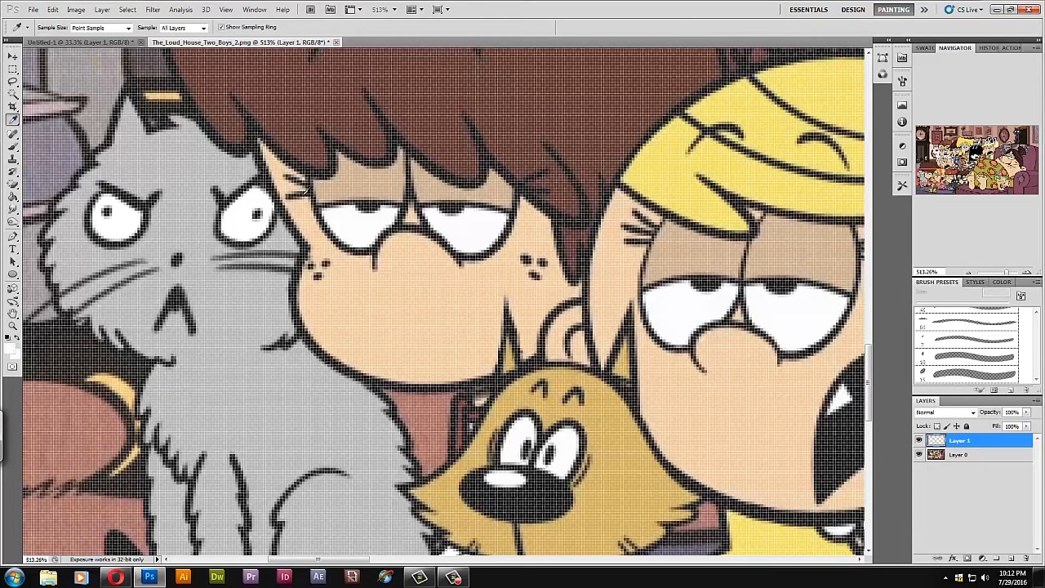
left_click(13, 126)
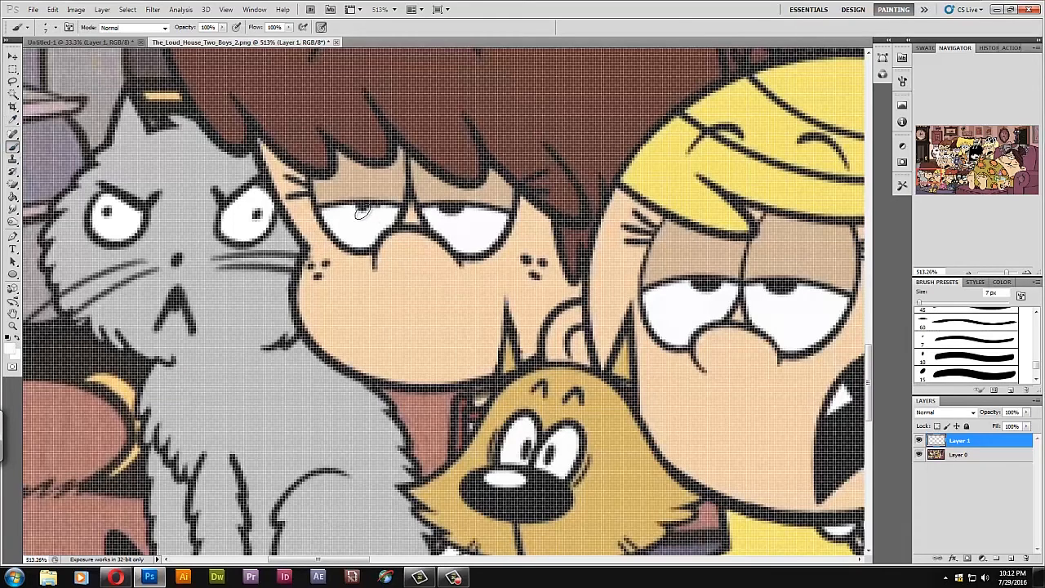
left_click_drag(357, 214, 470, 216)
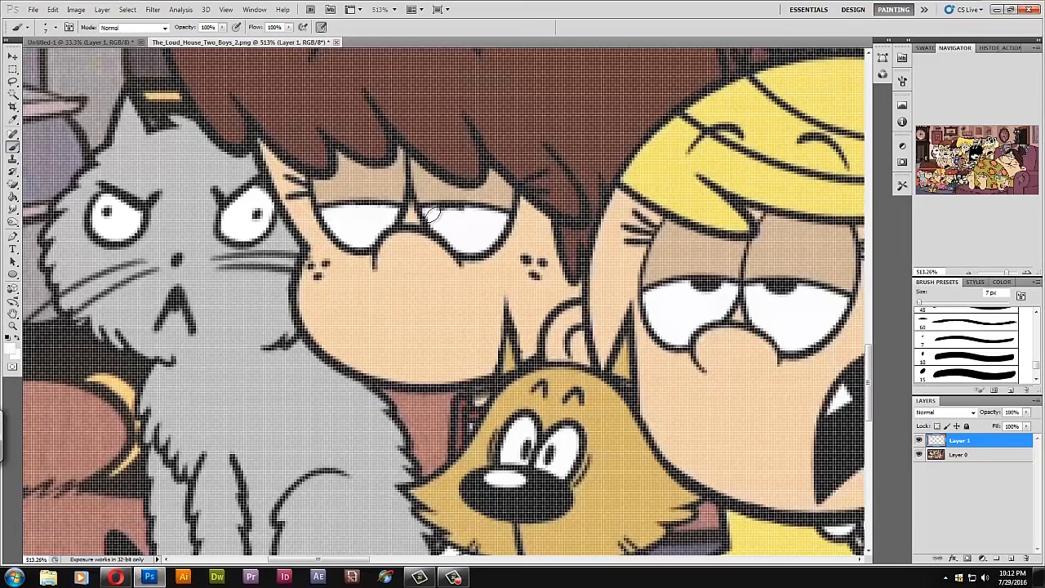
Step: Draw a black smile line on the girl's face, redoing the first attempt
left_click(11, 337)
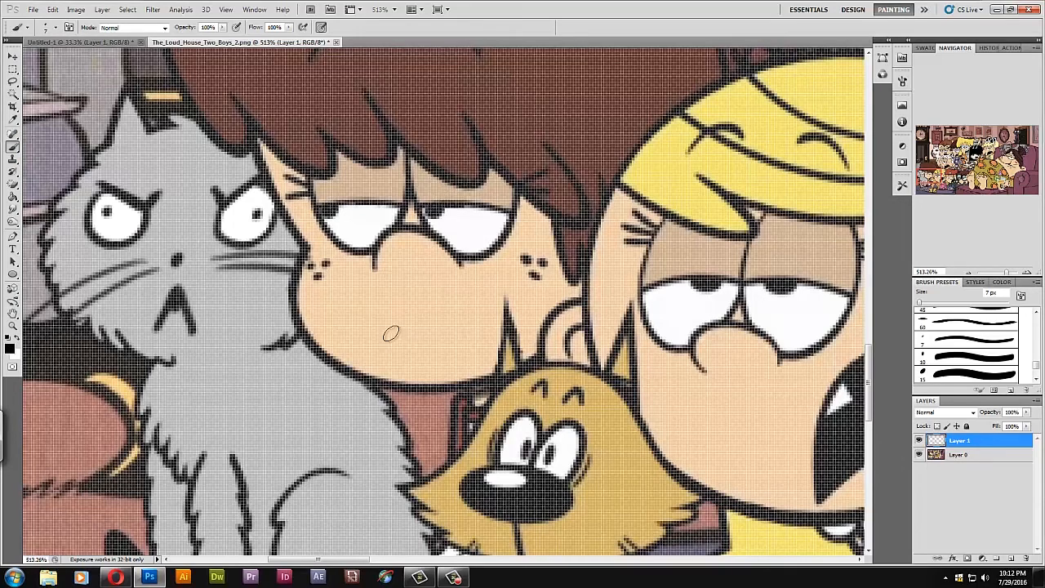
left_click_drag(383, 328, 465, 317)
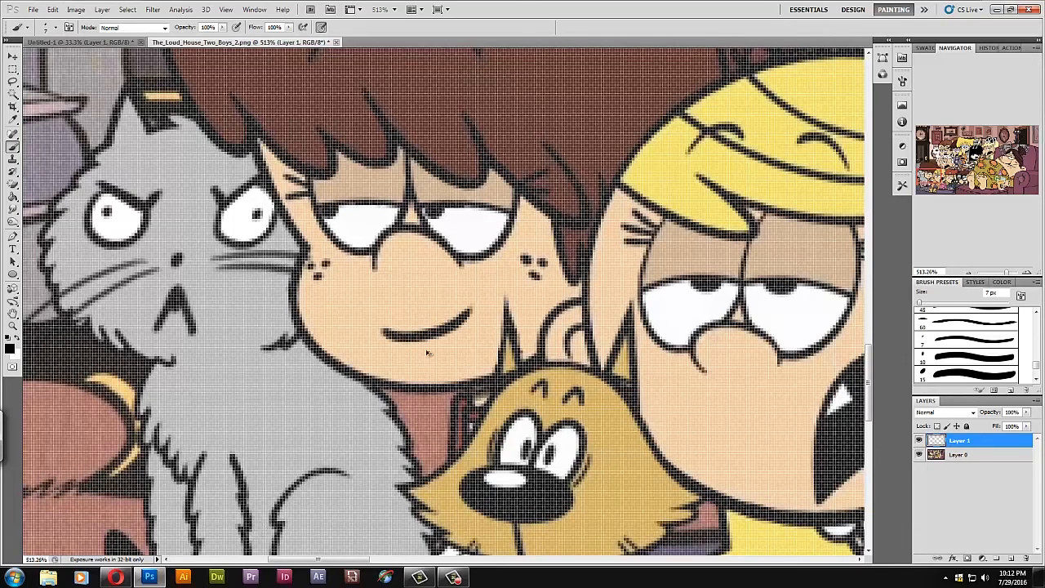
key("ctrl+z")
left_click_drag(381, 330, 483, 303)
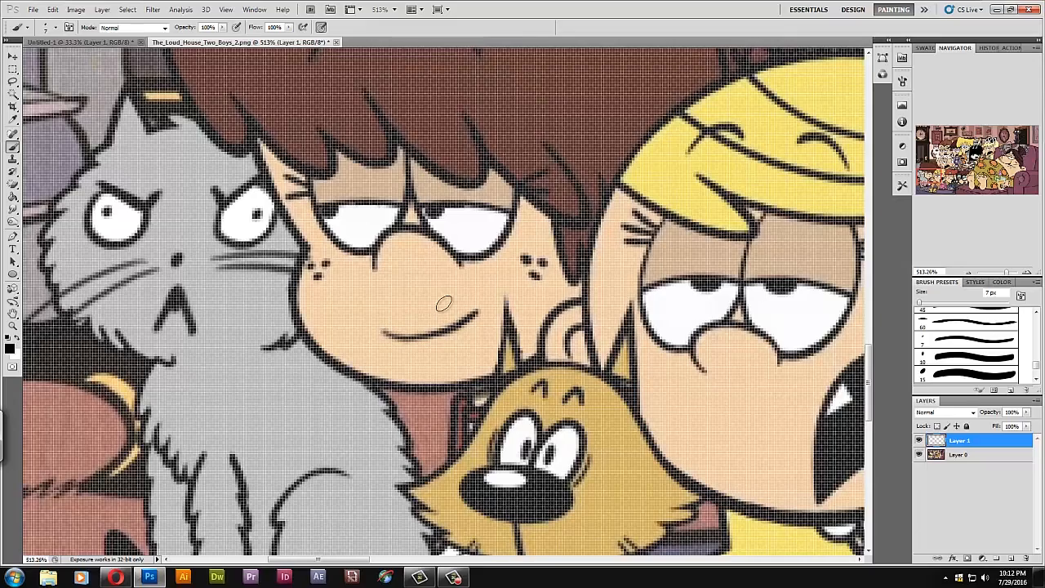
scroll(444, 303, "down", 2)
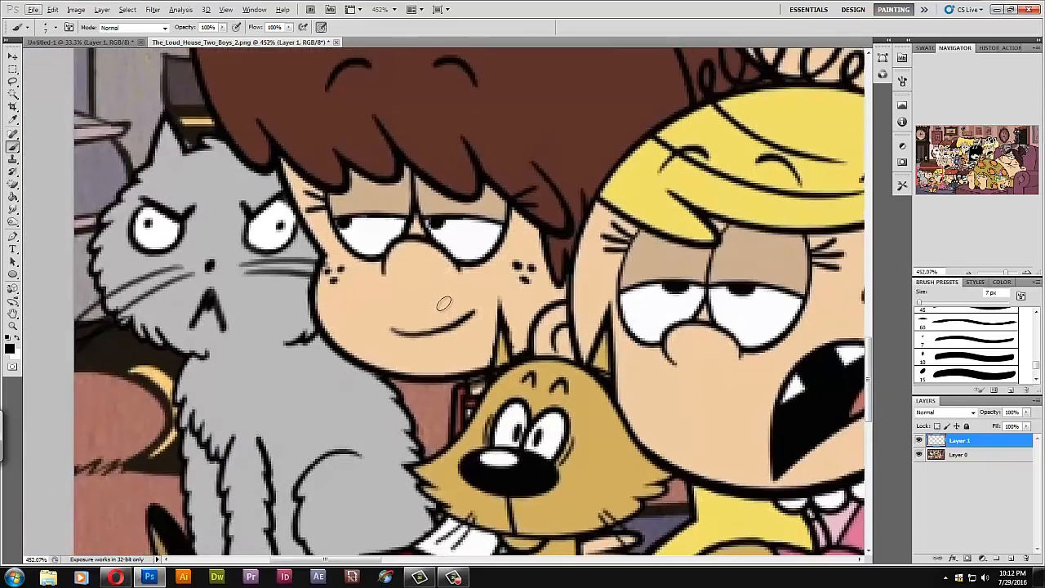
scroll(443, 303, "down", 1)
scroll(443, 304, "down", 2)
scroll(443, 304, "down", 1)
scroll(444, 304, "down", 1)
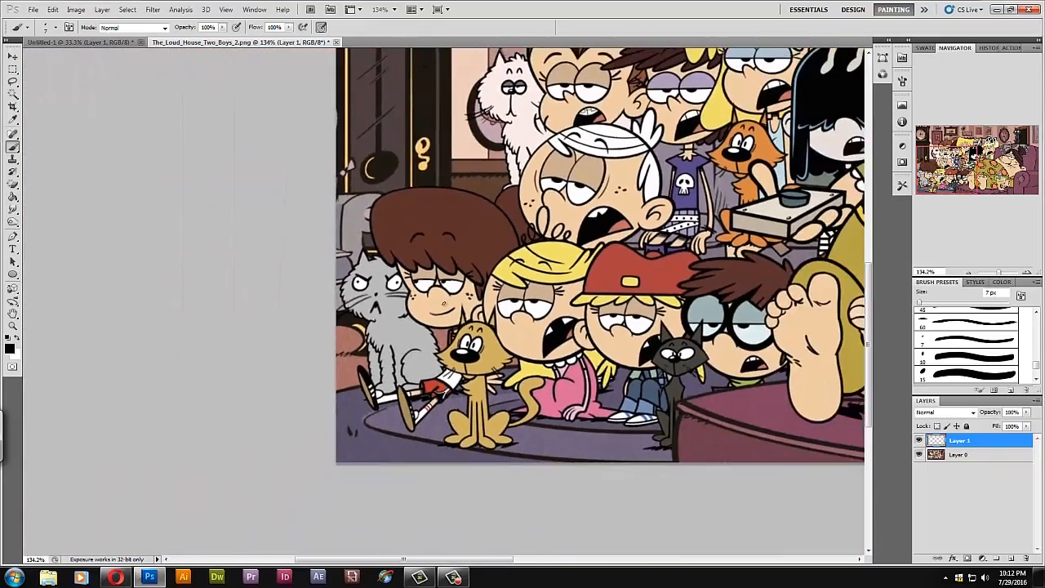
scroll(443, 303, "down", 2)
scroll(444, 304, "down", 1)
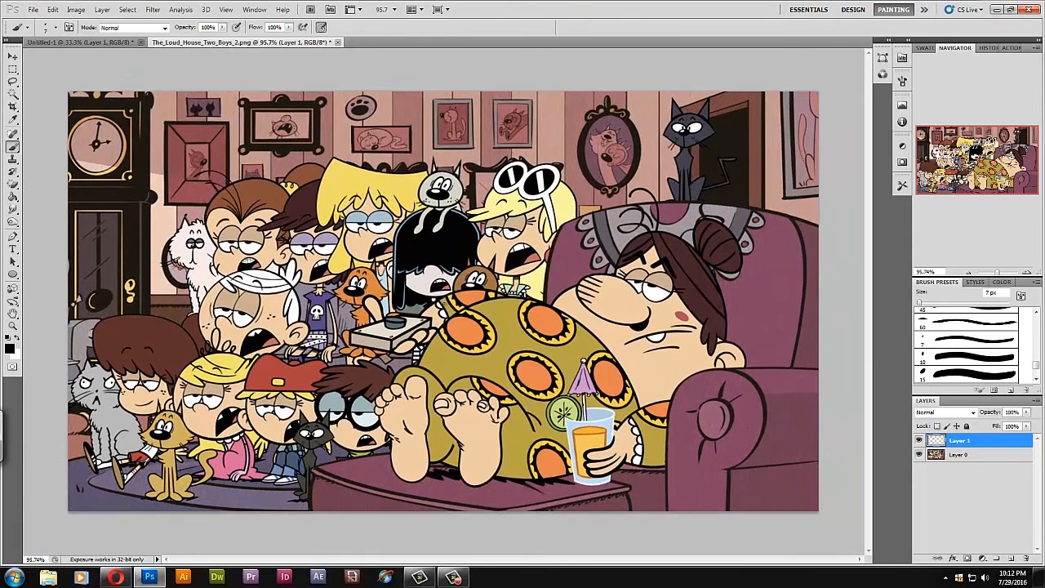
Step: Cancel the Save As dialog, then flatten all layers into a single Background layer
key("ctrl+shift+s")
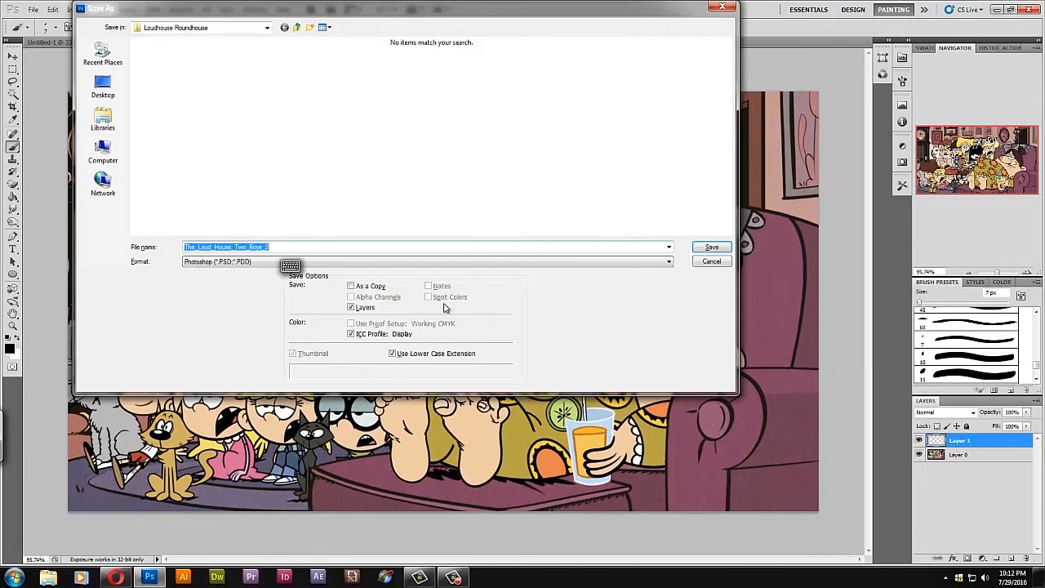
left_click(723, 7)
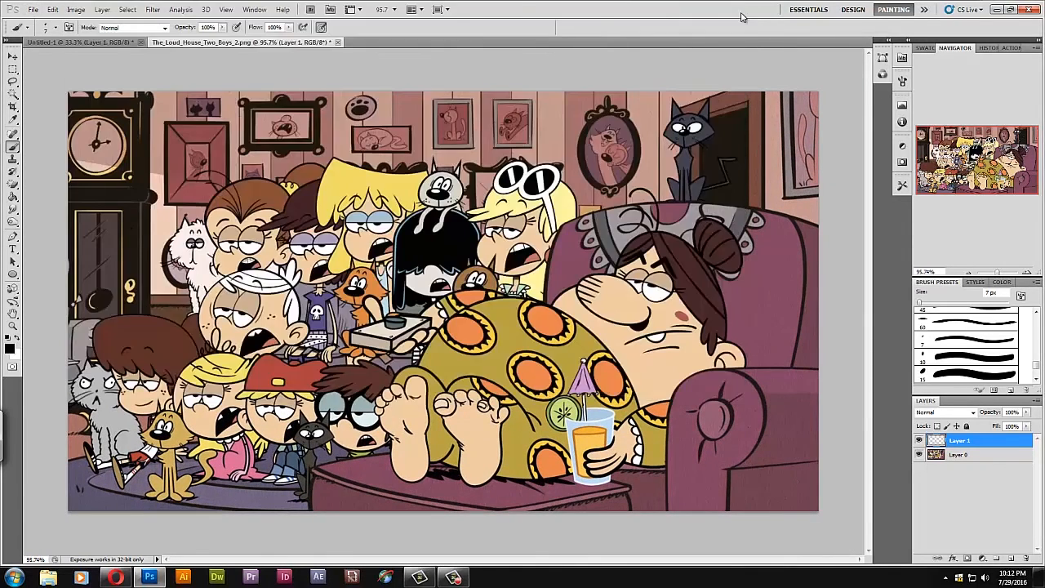
right_click(954, 463)
left_click(966, 459)
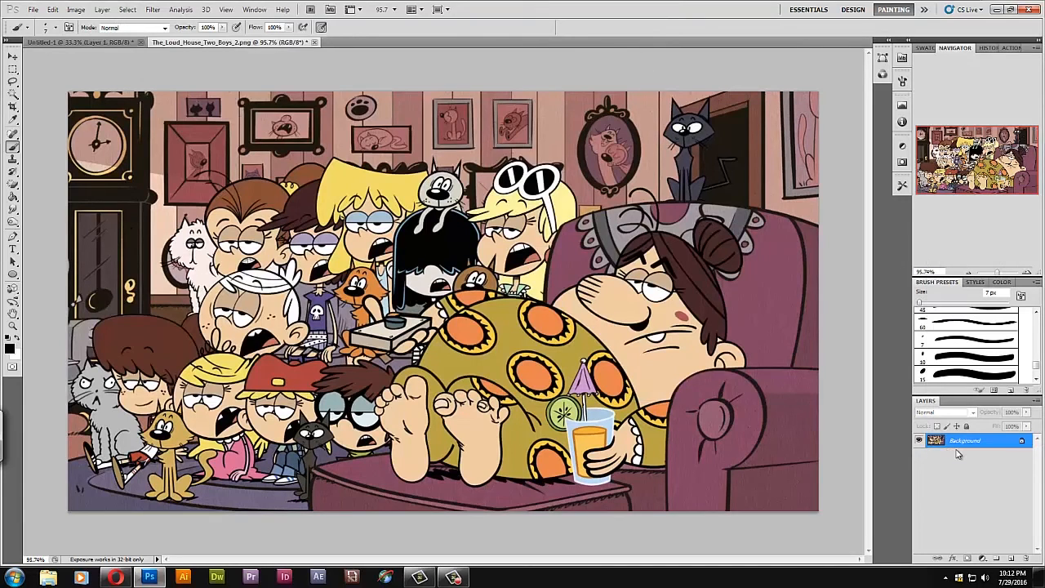